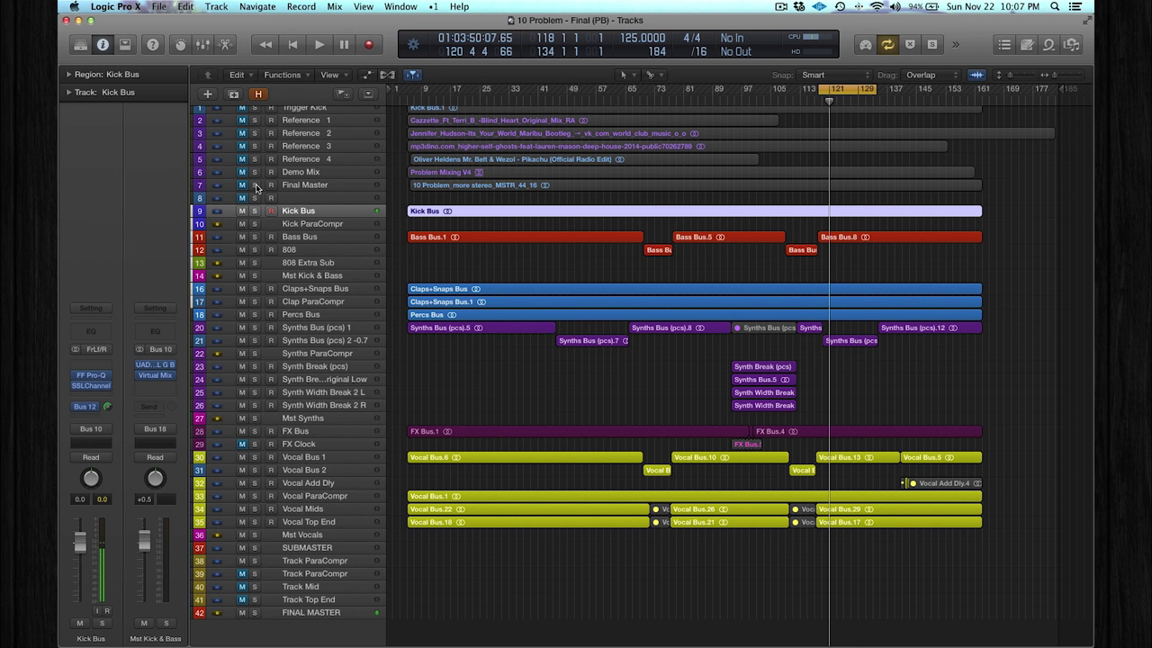
Step: Audition the Final Master track in solo, return to the full mix and mute Final Master
{"action": "left_click", "coordinate": [257, 186]}
{"action": "key", "text": "space"}
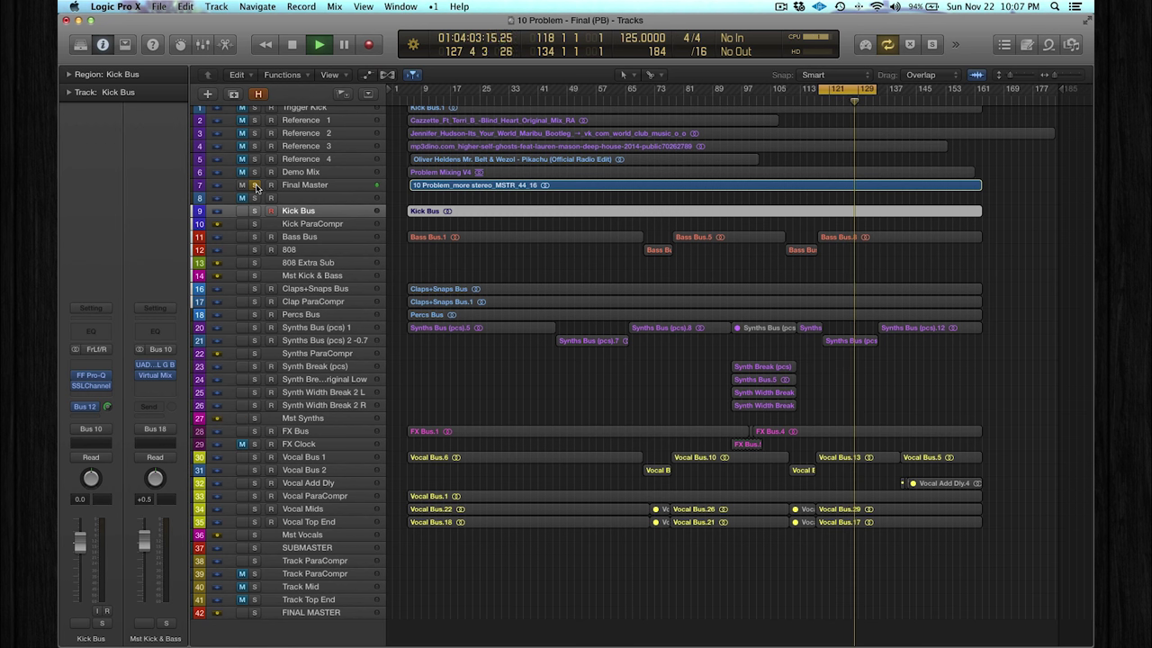
{"action": "key", "text": "space"}
{"action": "left_click", "coordinate": [255, 186]}
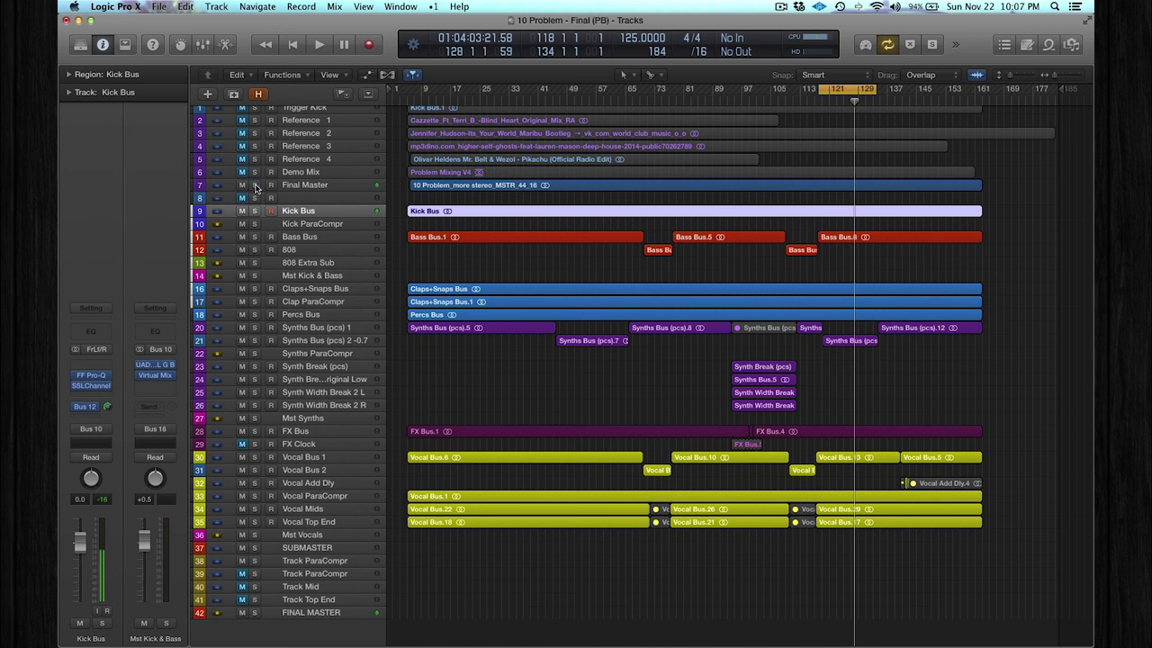
{"action": "left_click", "coordinate": [243, 185]}
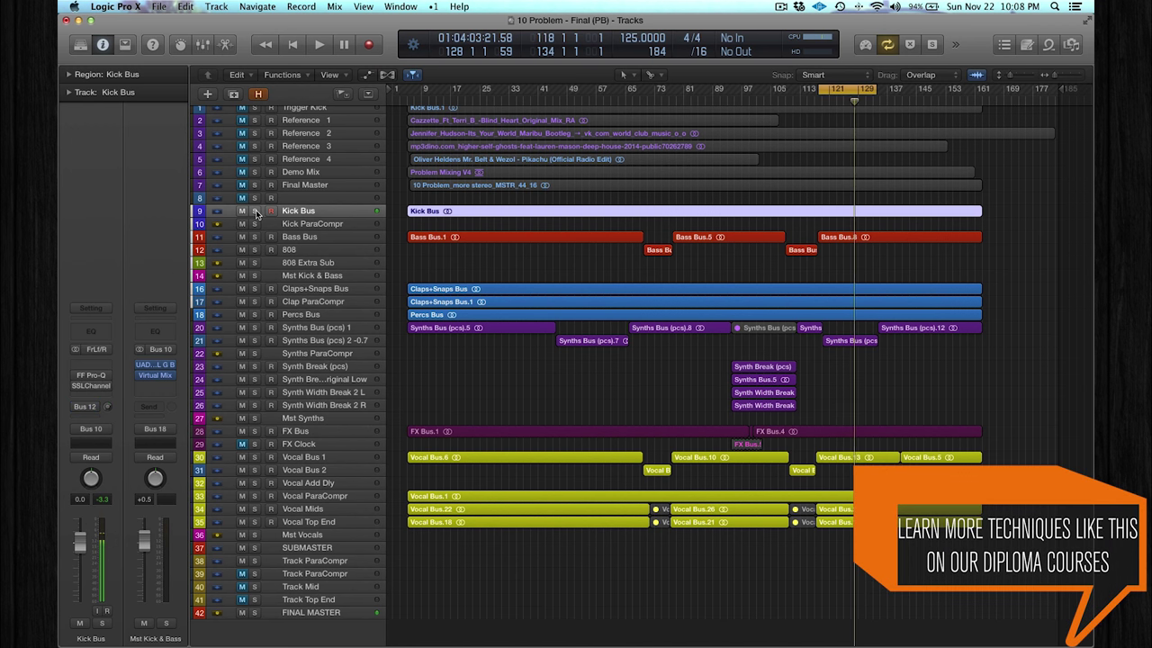
Step: Solo the Kick Bus, start playback and move the cycle range's start to bar 121
{"action": "left_click", "coordinate": [256, 211]}
{"action": "key", "text": "space"}
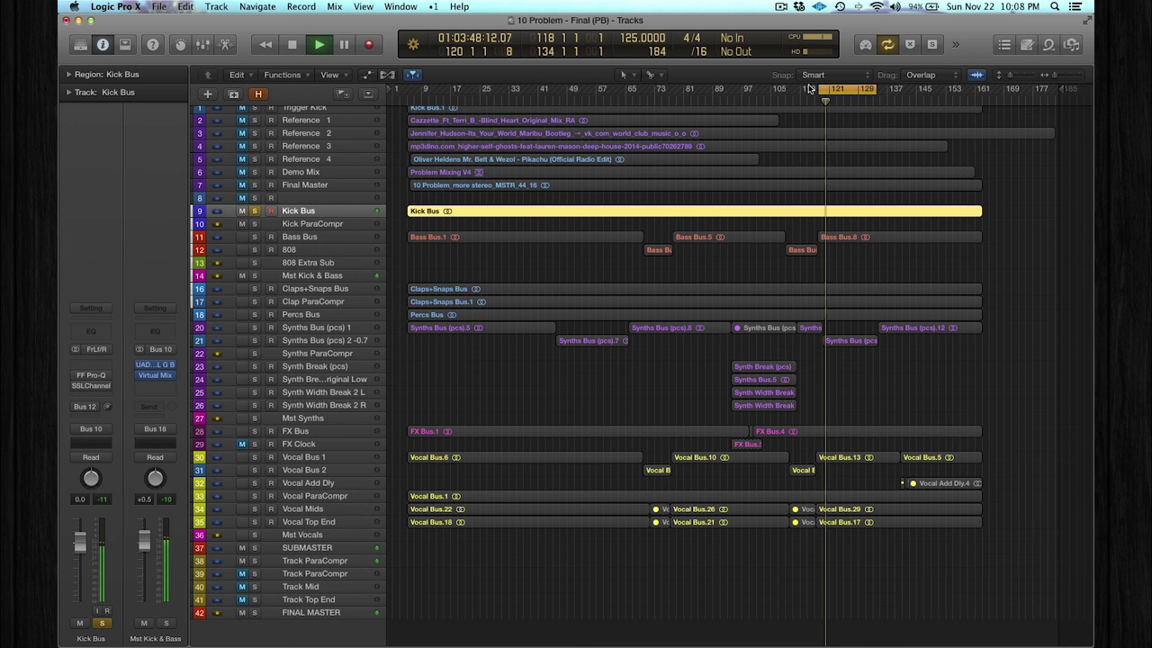
{"action": "left_click_drag", "start_coordinate": [821, 92], "coordinate": [834, 94]}
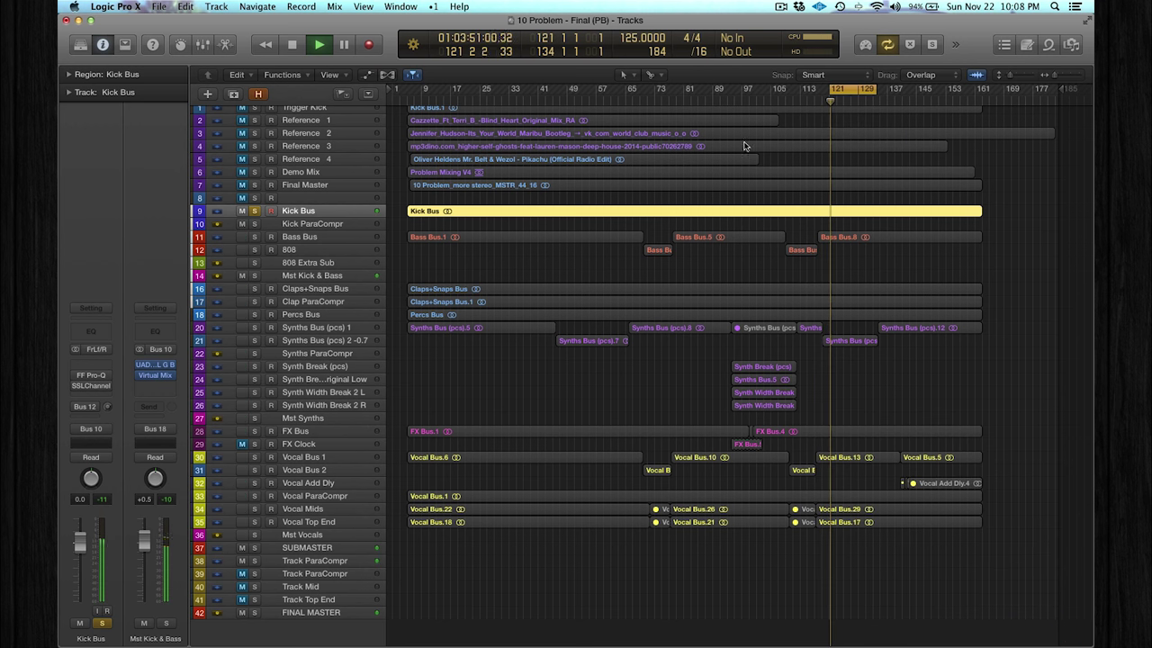
Step: Activate the Kick Bus FF Pro-Q equalizer, inspect its low cut band and compare the kick with the plug-in bypassed and enabled
{"action": "left_click", "coordinate": [90, 377]}
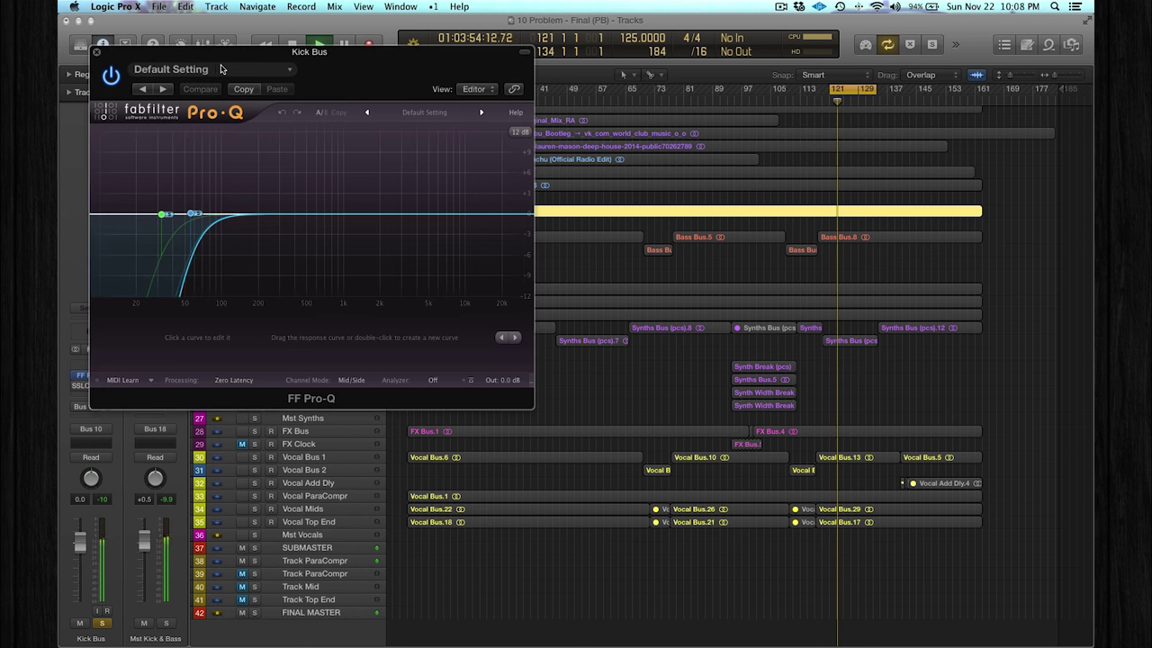
{"action": "left_click_drag", "start_coordinate": [229, 56], "coordinate": [730, 45]}
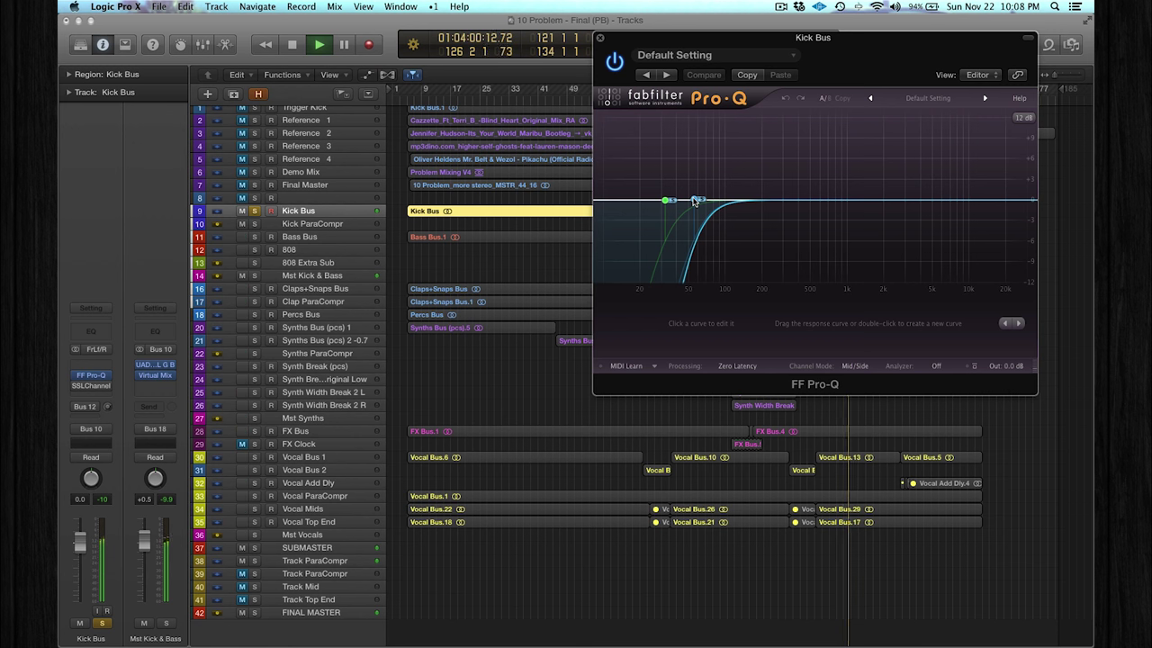
{"action": "left_click", "coordinate": [694, 199]}
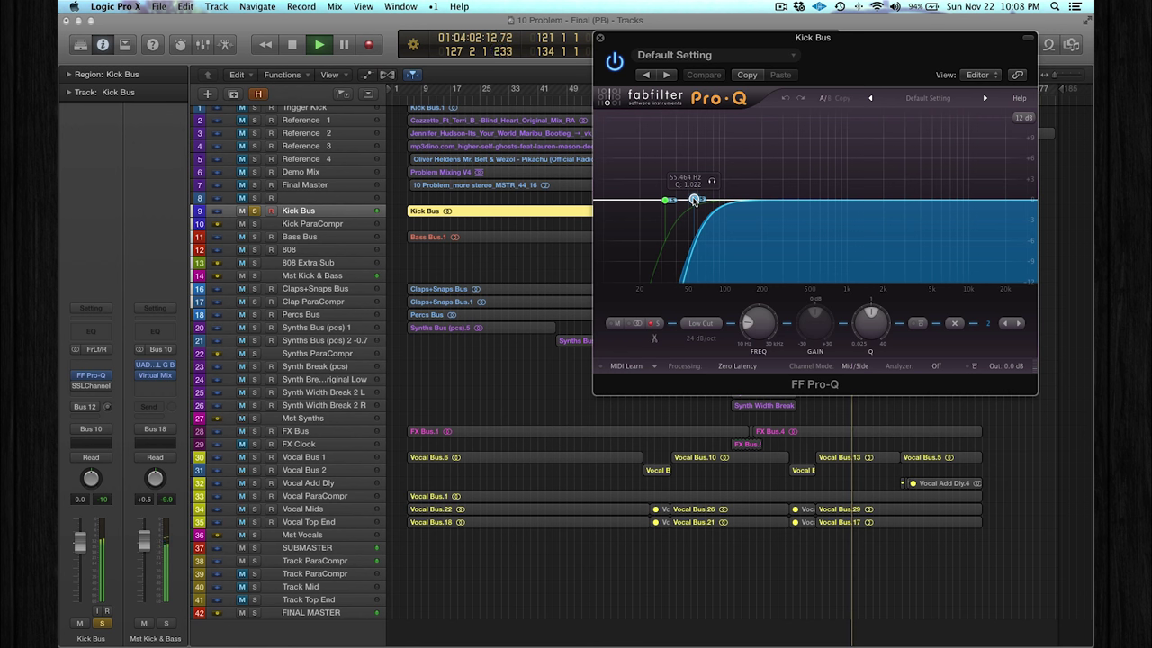
{"action": "left_click", "coordinate": [616, 67]}
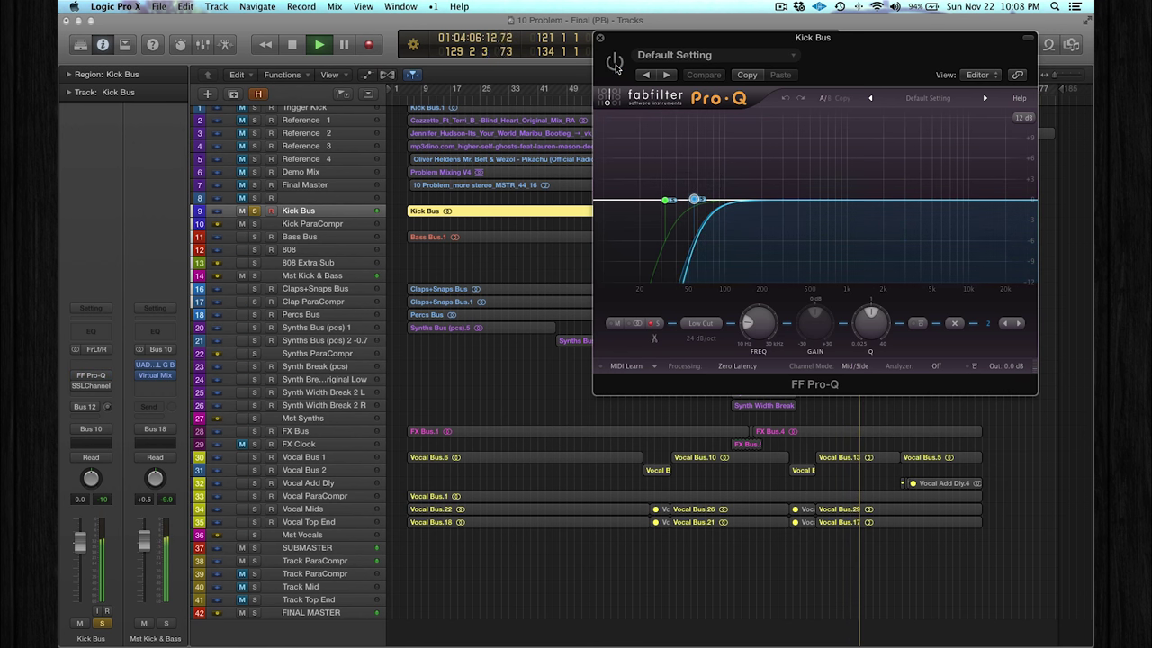
{"action": "left_click", "coordinate": [617, 66]}
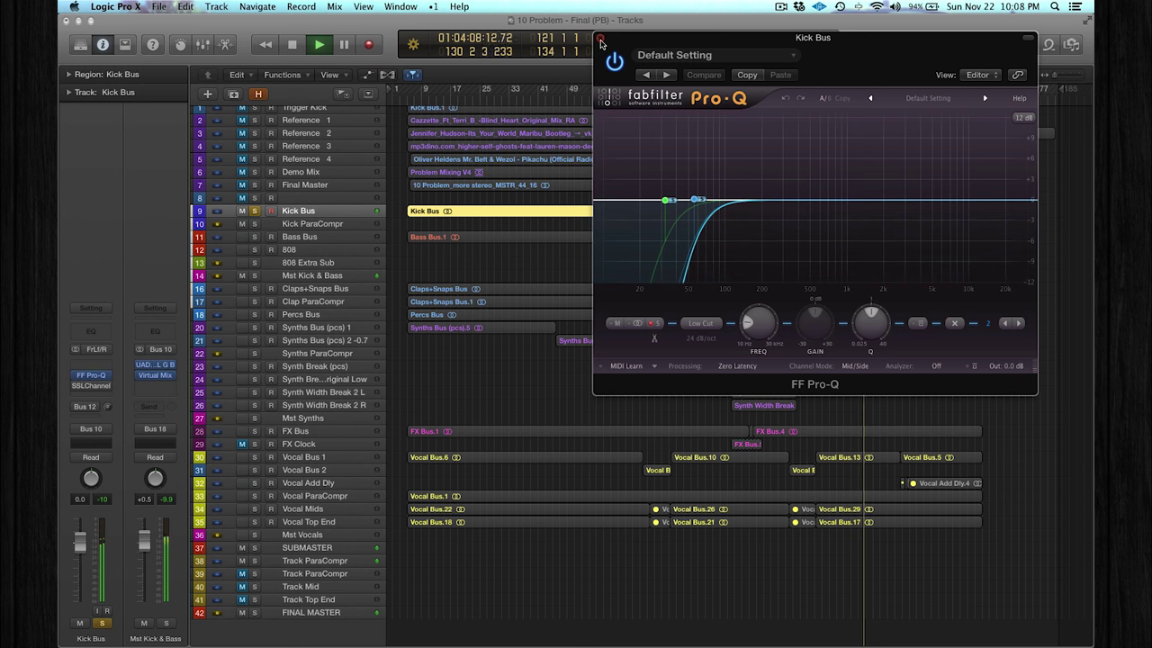
{"action": "left_click", "coordinate": [600, 39]}
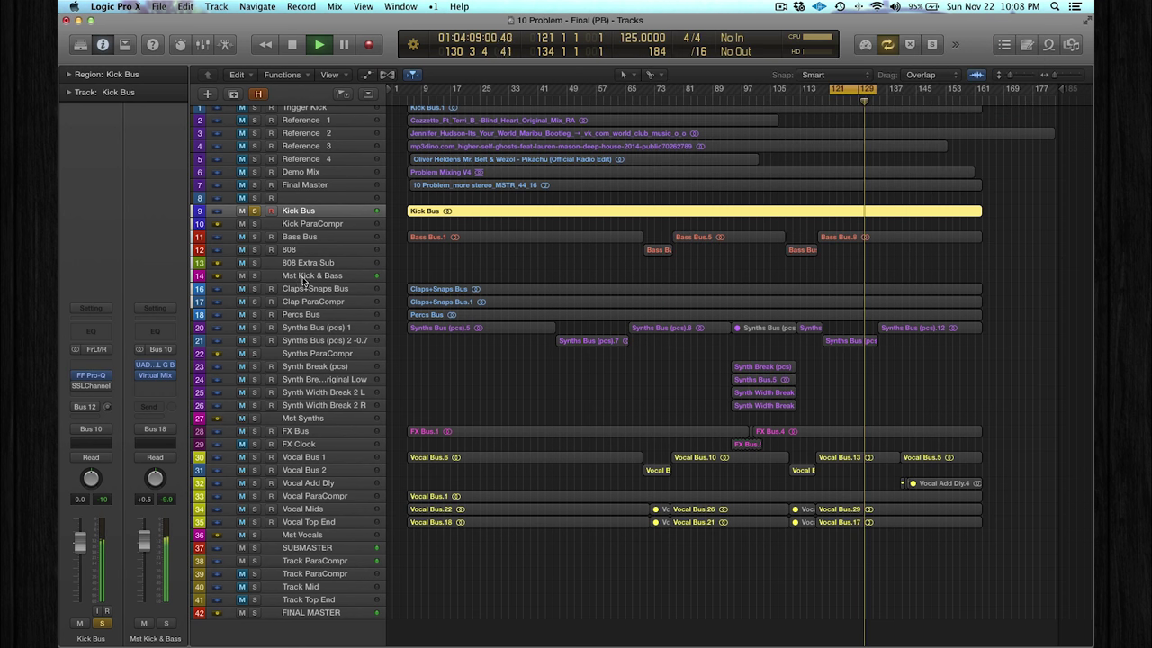
Step: Activate the Kick Bus SSLChannel, inspect its filters and compare the kick with it bypassed and enabled before stopping playback
{"action": "left_click", "coordinate": [89, 386]}
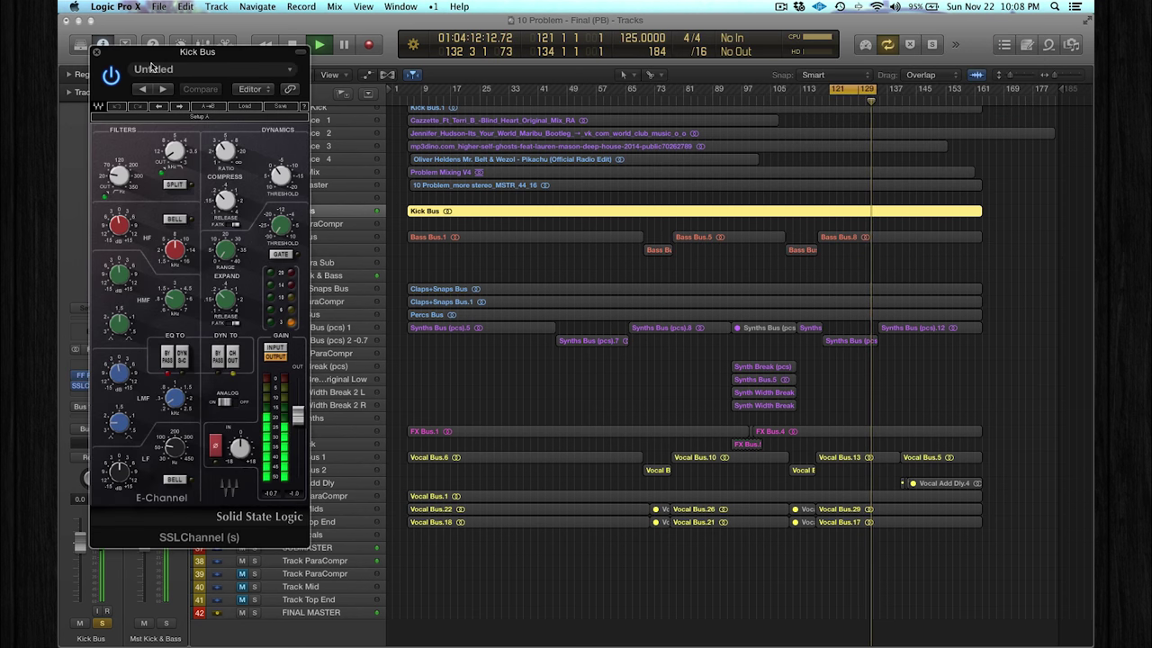
{"action": "left_click_drag", "start_coordinate": [156, 56], "coordinate": [847, 81]}
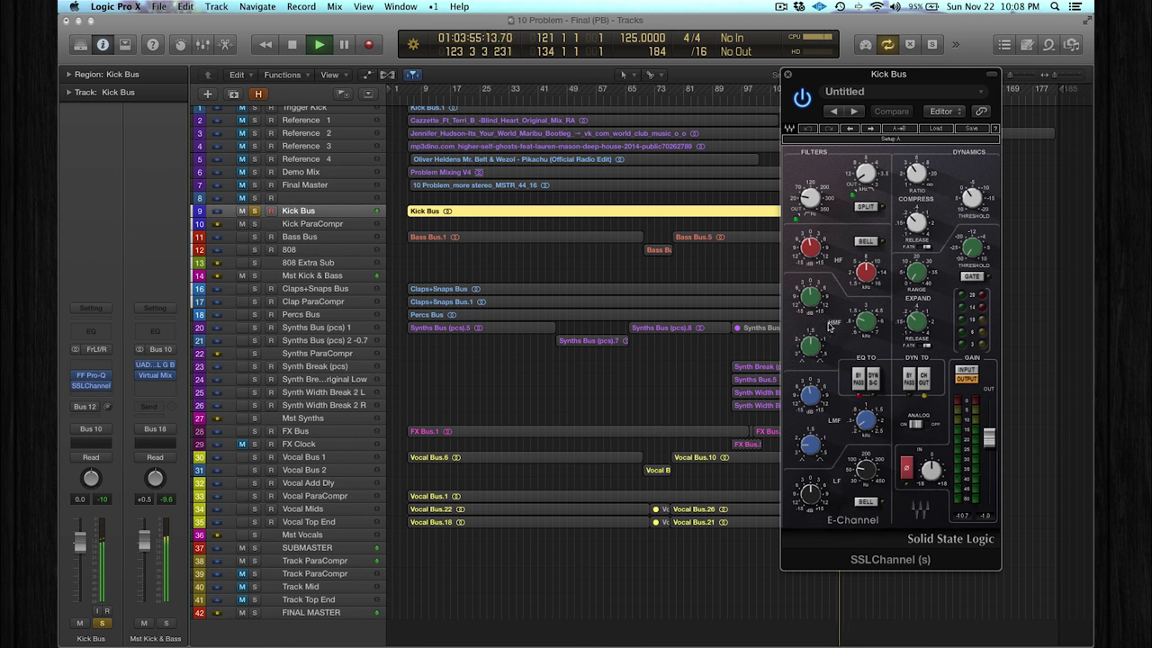
{"action": "mouse_move", "coordinate": [812, 198]}
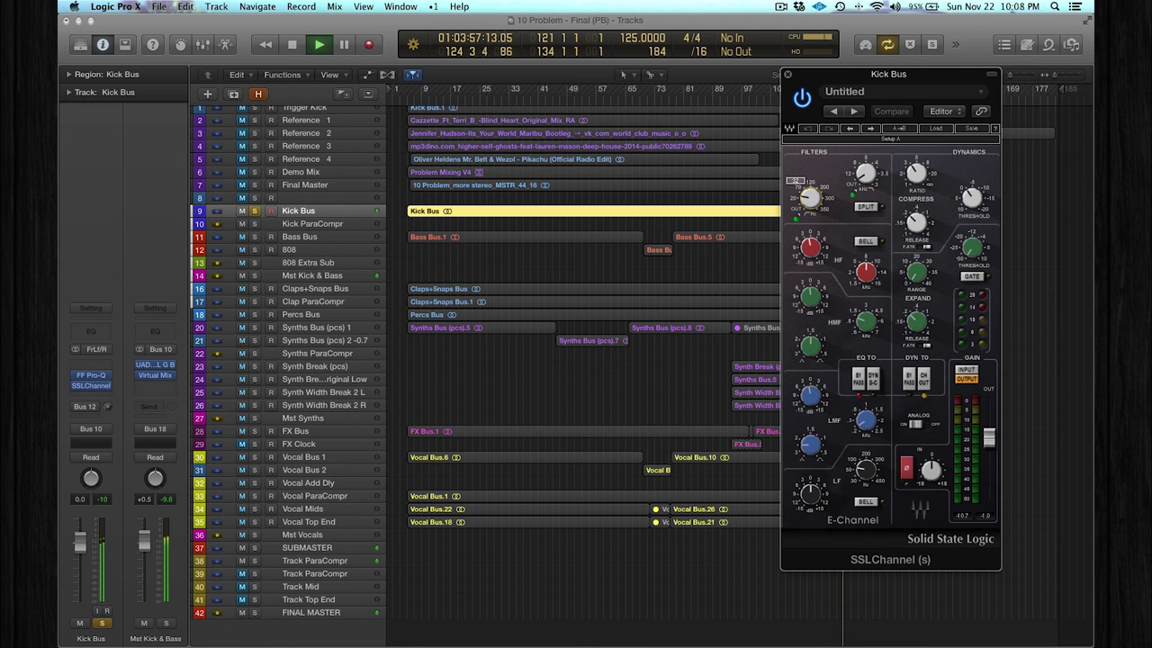
{"action": "mouse_move", "coordinate": [866, 172]}
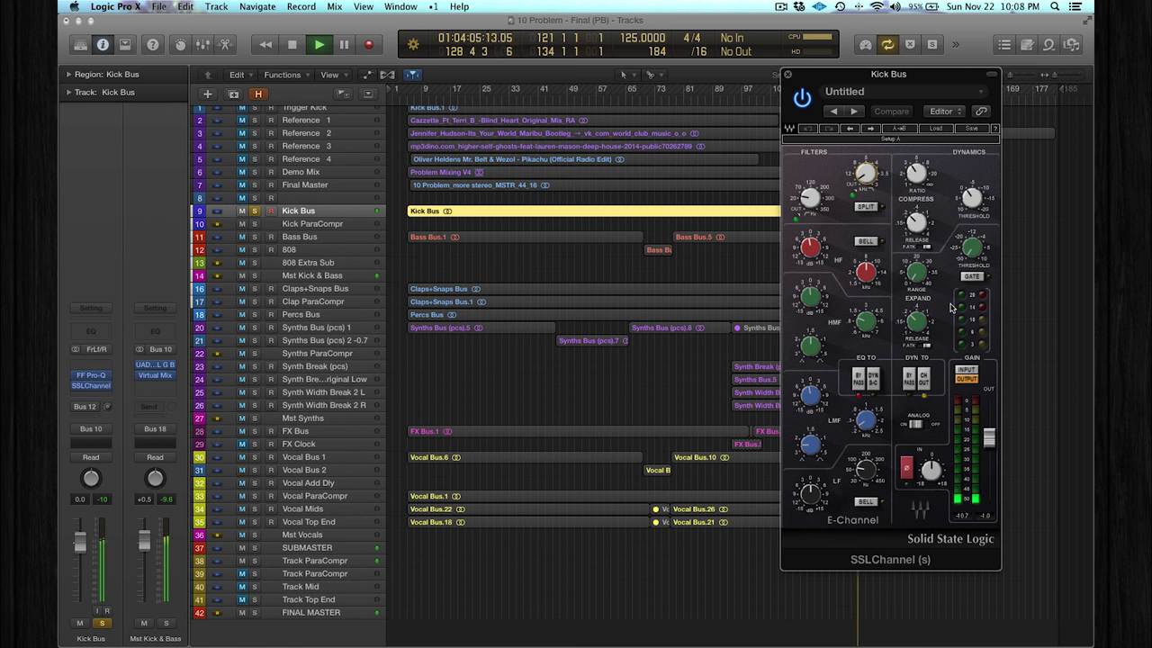
{"action": "left_click", "coordinate": [802, 97]}
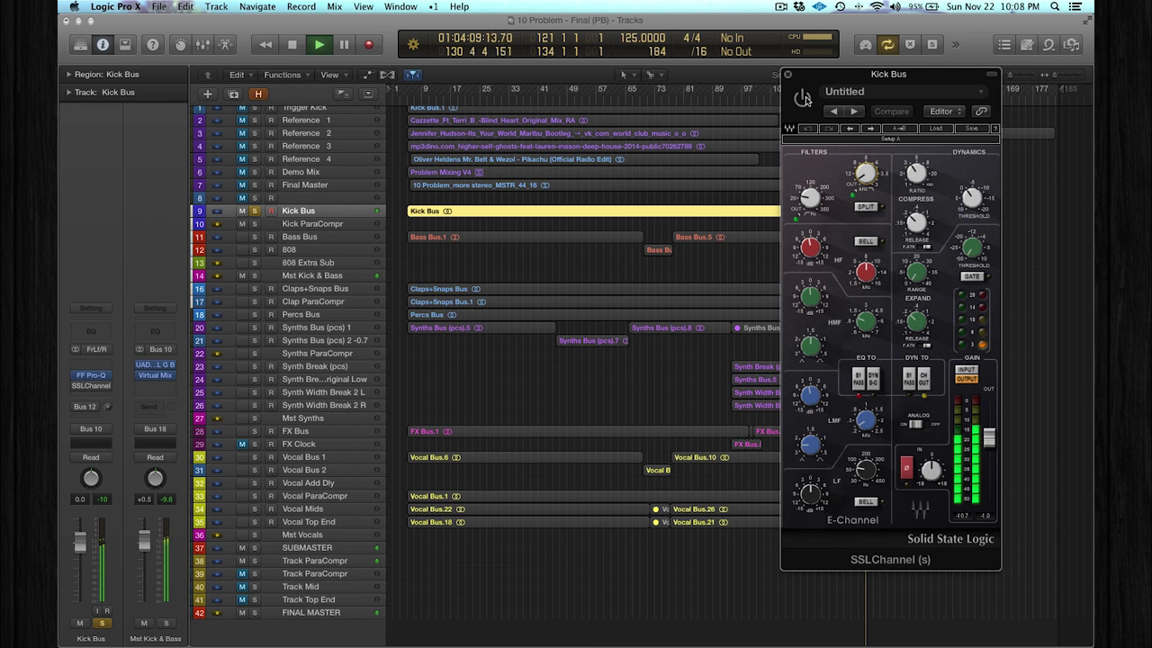
{"action": "left_click", "coordinate": [804, 97]}
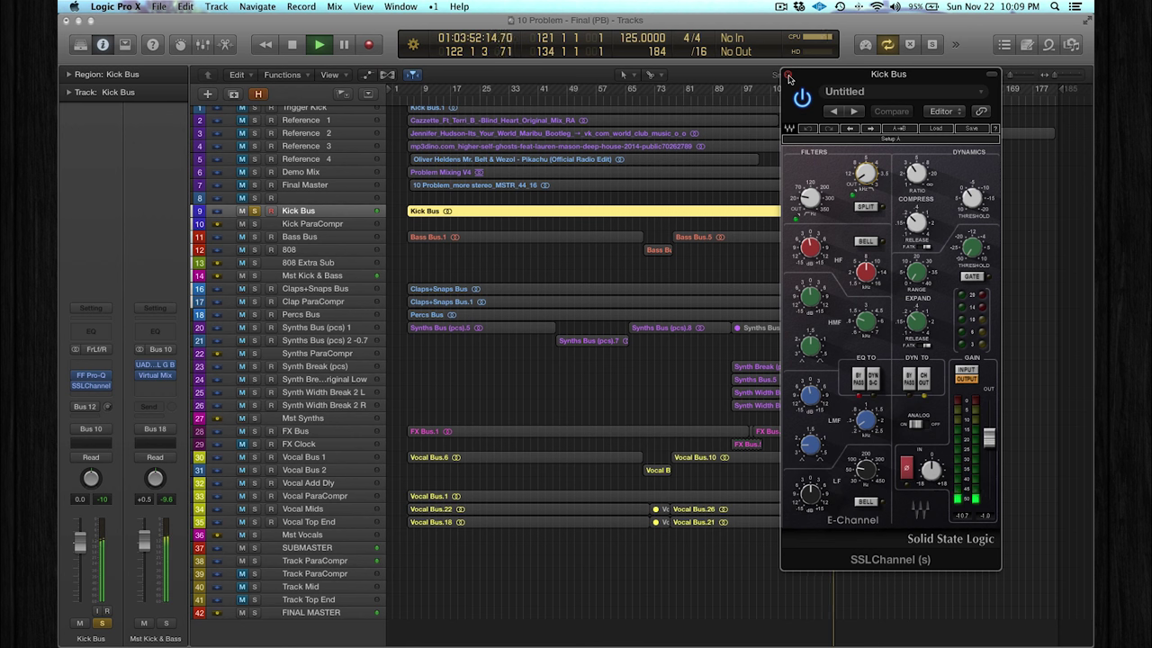
{"action": "left_click", "coordinate": [802, 98]}
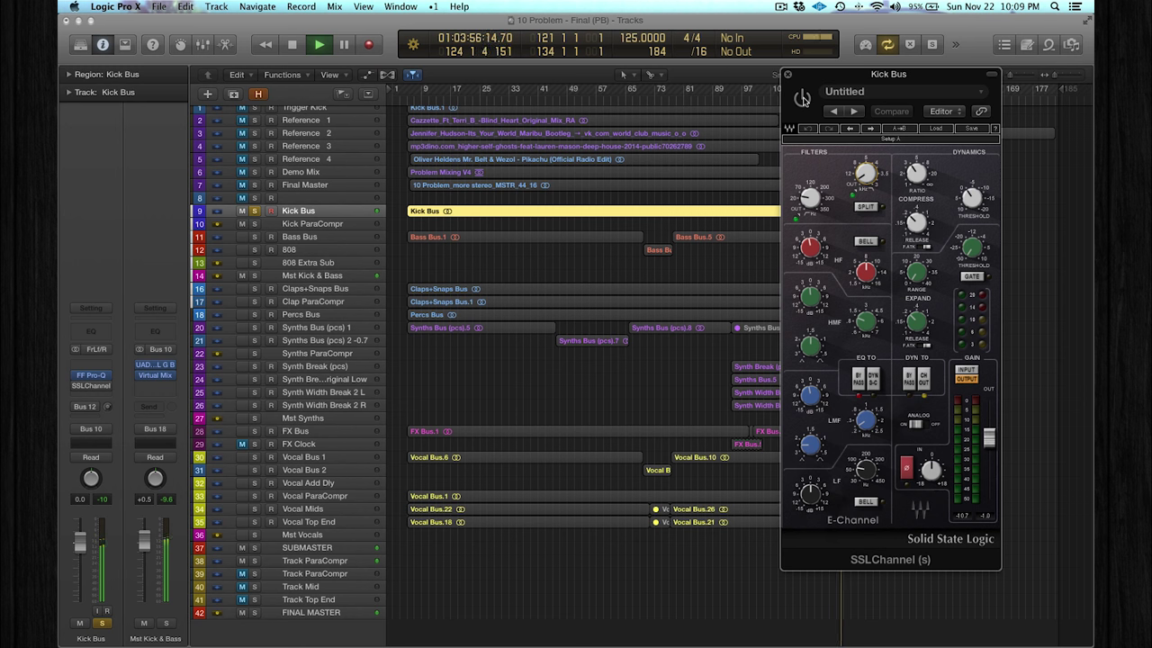
{"action": "left_click", "coordinate": [802, 98]}
{"action": "left_click", "coordinate": [787, 76]}
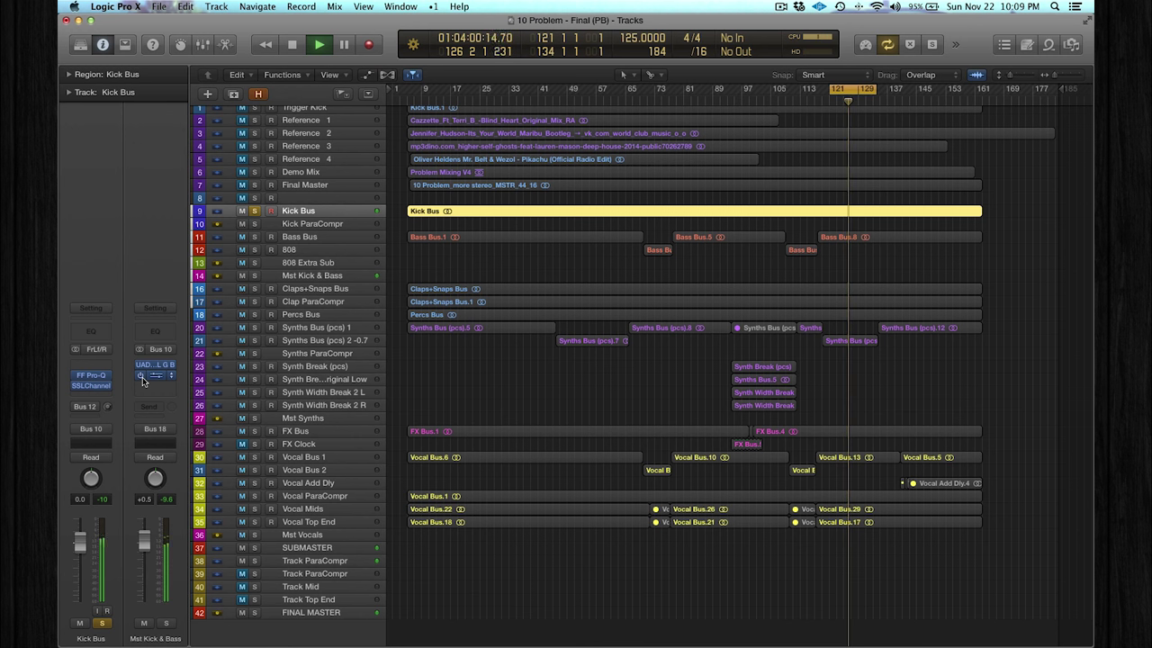
{"action": "key", "text": "space"}
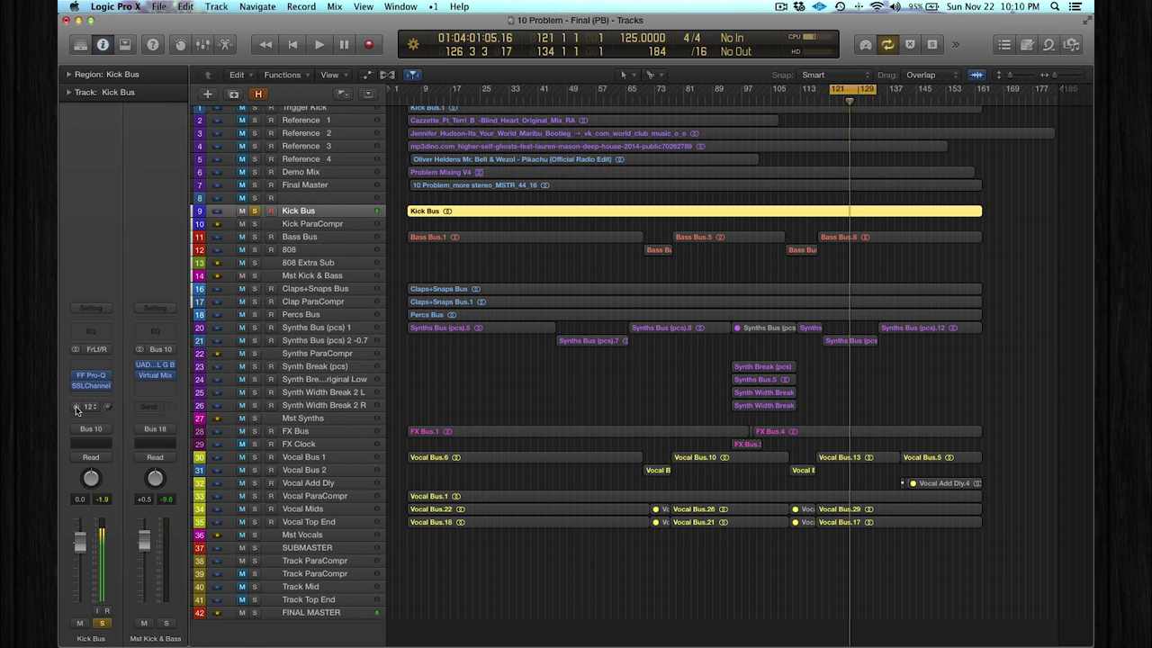
Step: Play the loop while examining the CLA-76 compressor and PuigTec EQP1A equalizer on the Kick ParaCompr track
{"action": "left_click", "coordinate": [297, 225]}
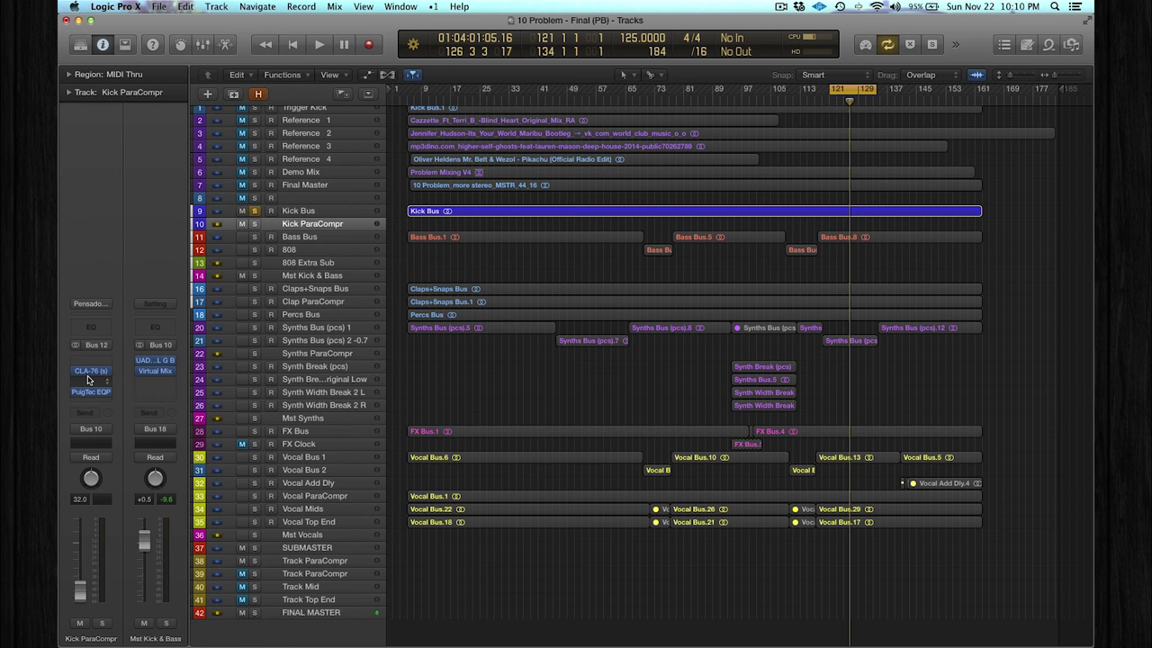
{"action": "mouse_move", "coordinate": [93, 372]}
{"action": "left_click", "coordinate": [92, 372]}
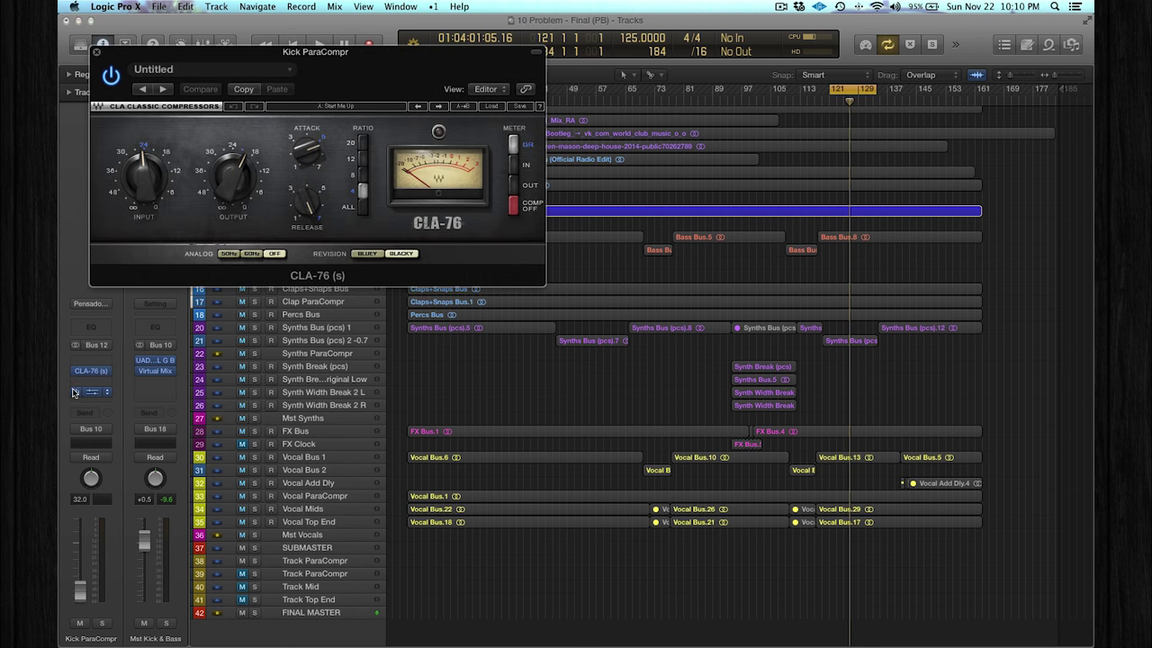
{"action": "key", "text": "space"}
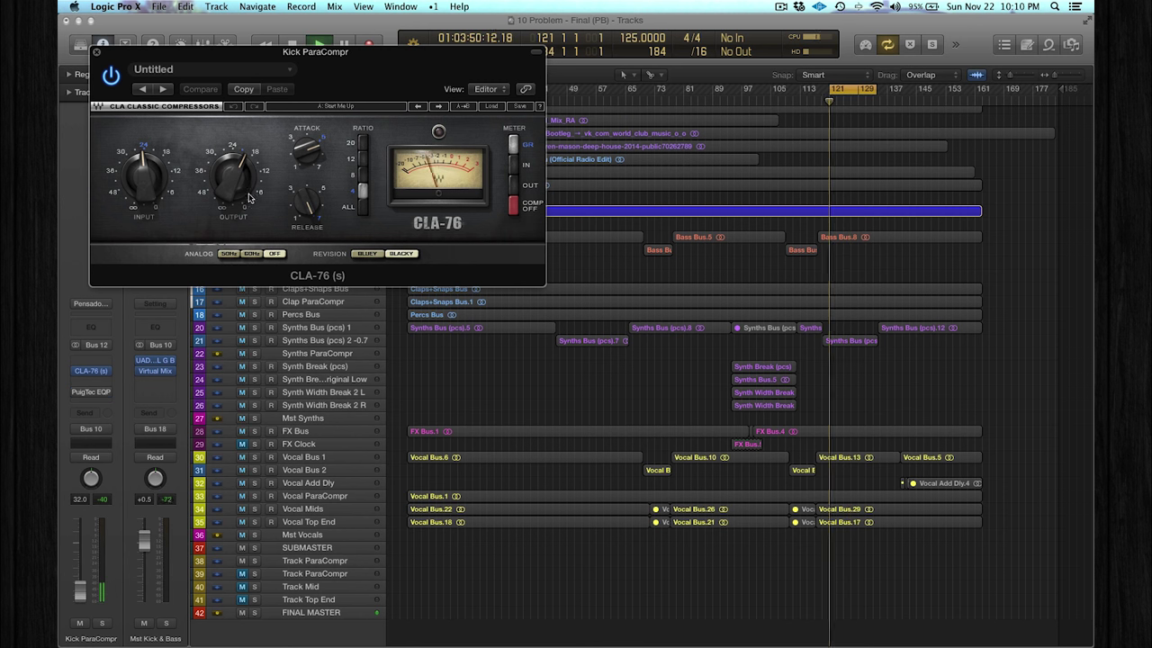
{"action": "left_click", "coordinate": [307, 208]}
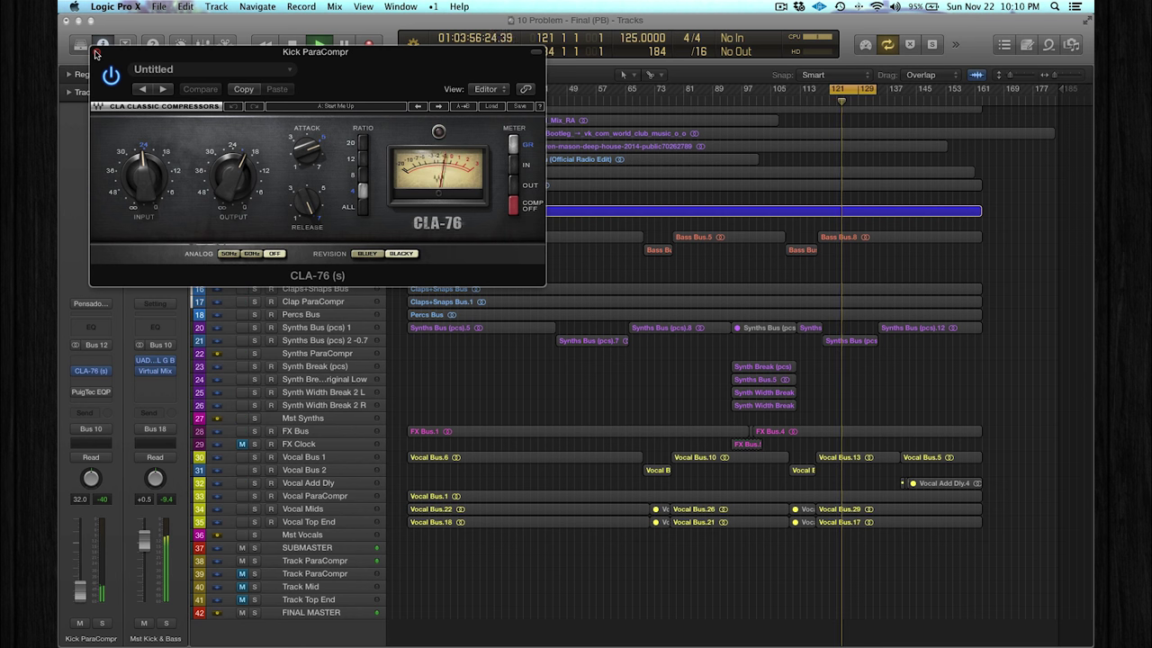
{"action": "left_click", "coordinate": [97, 54]}
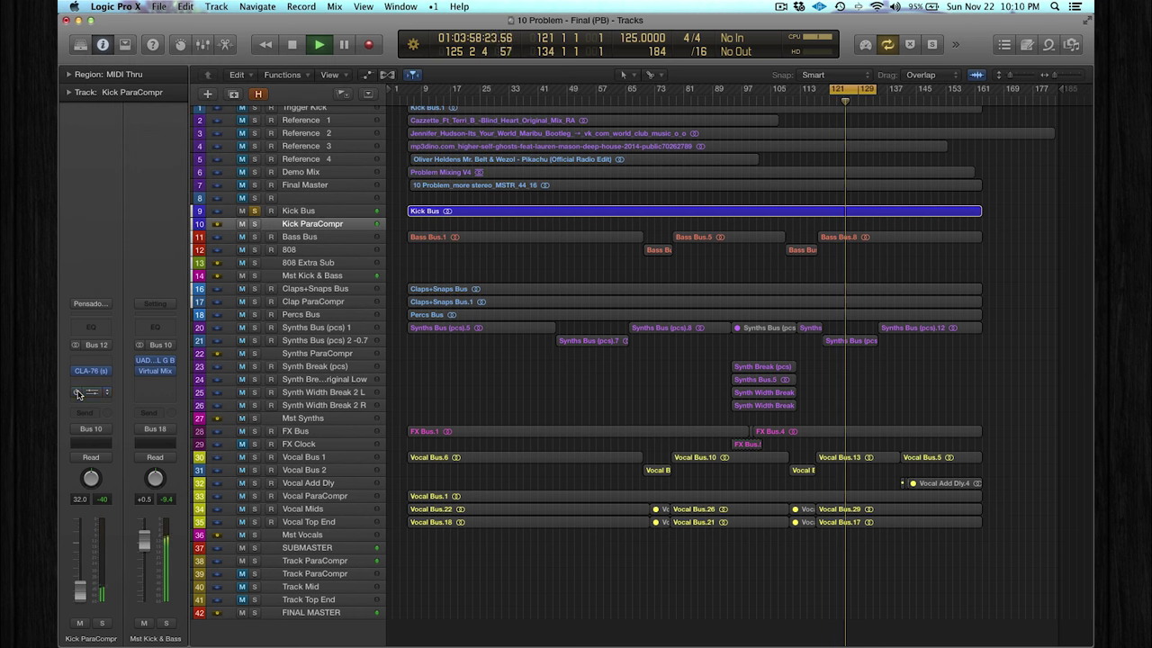
{"action": "left_click", "coordinate": [92, 393]}
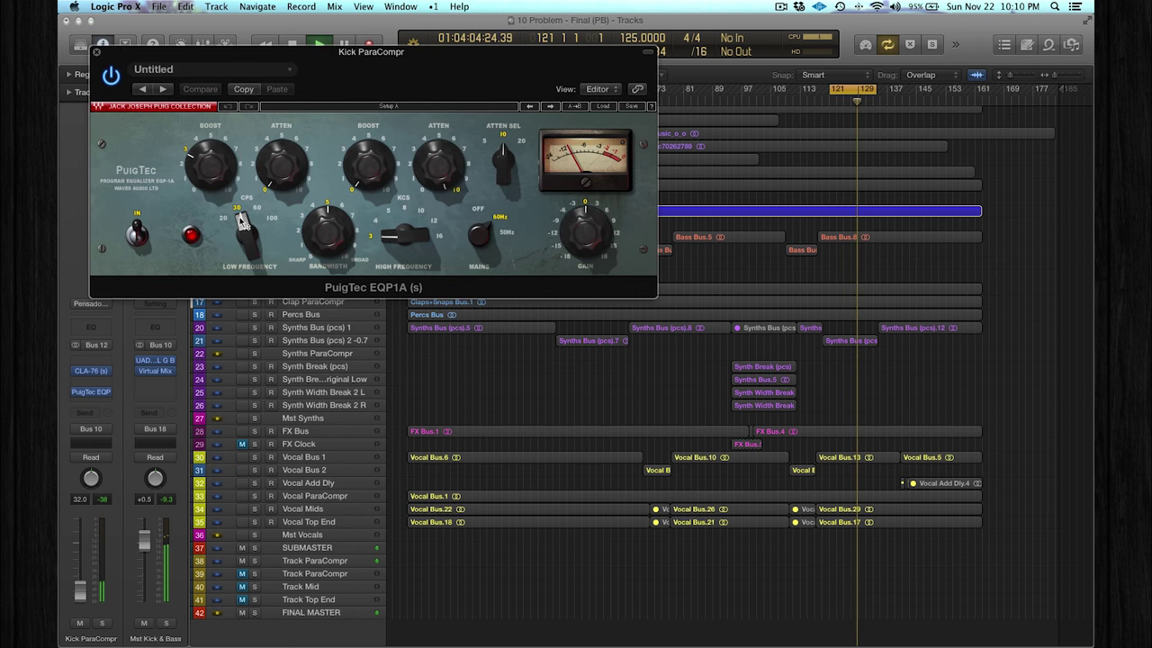
{"action": "left_click", "coordinate": [96, 51]}
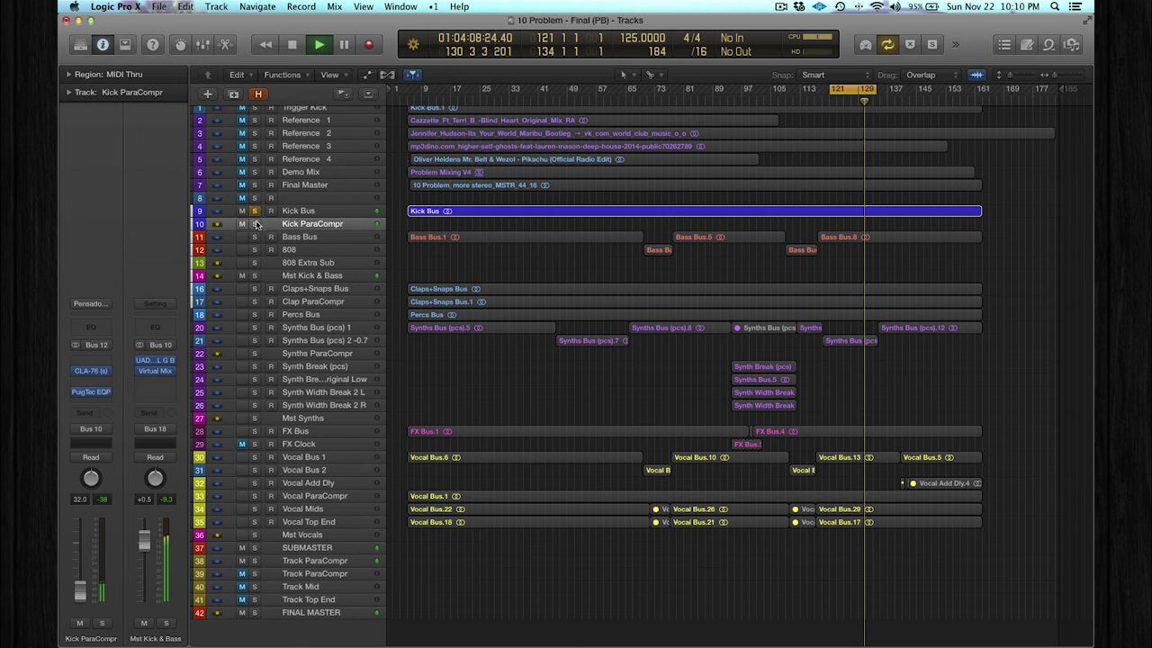
Step: Compare Kick ParaCompr muted and unmuted, first with the Kick Bus soloed and again in the full mix with solo off
{"action": "left_click", "coordinate": [252, 224]}
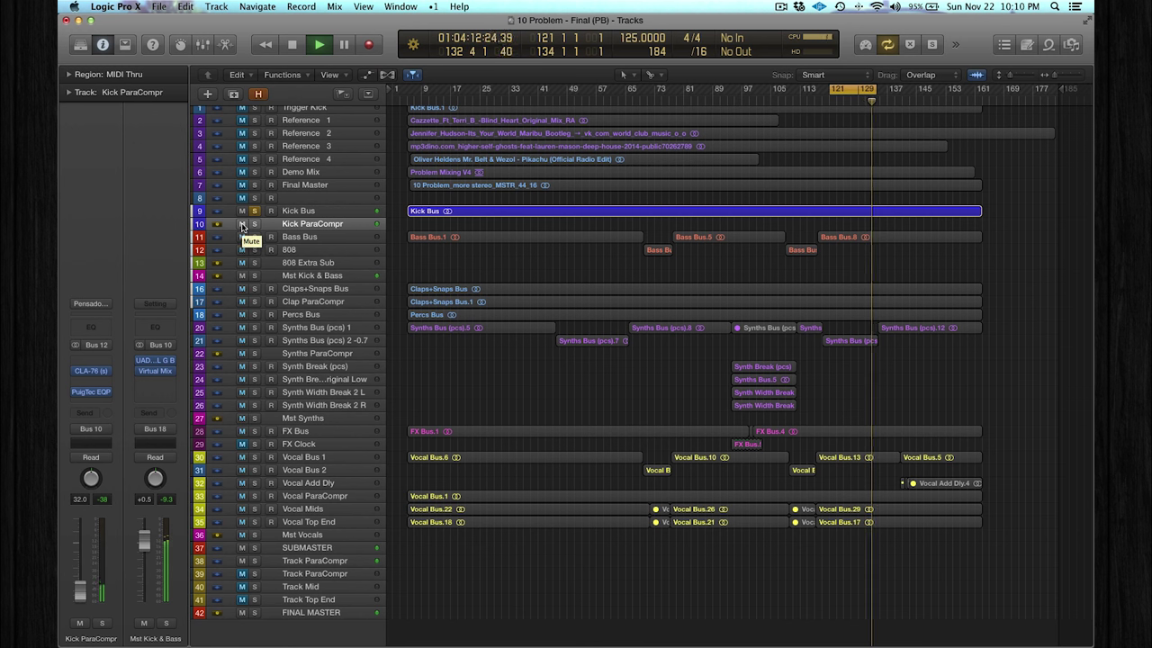
{"action": "left_click", "coordinate": [242, 224]}
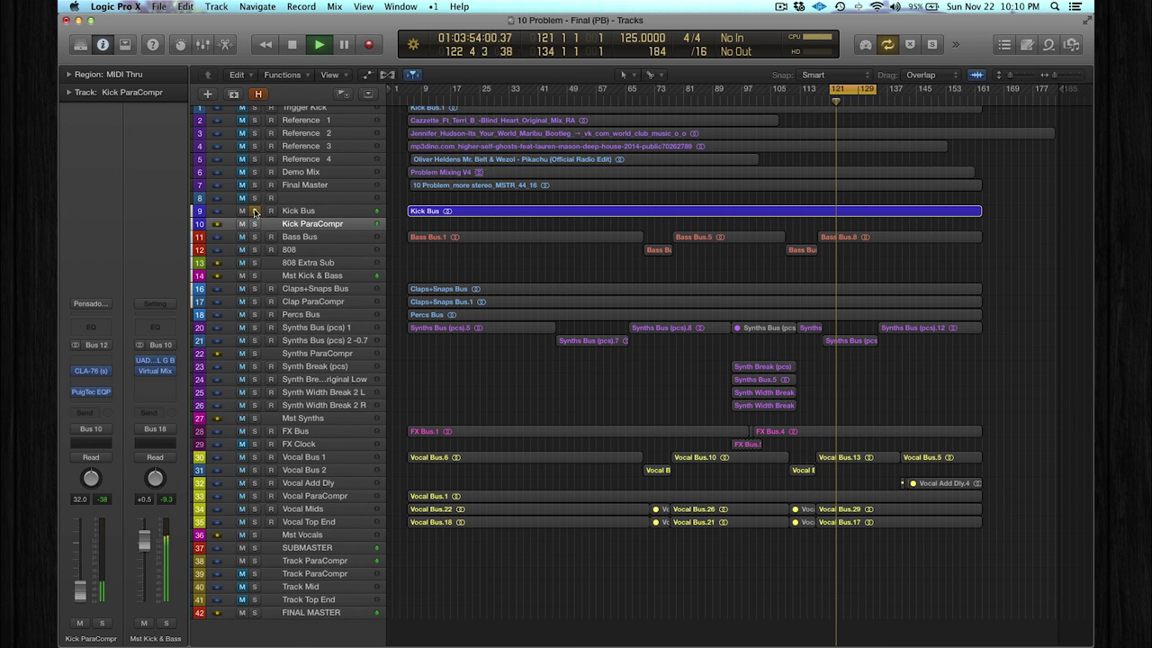
{"action": "left_click", "coordinate": [255, 211]}
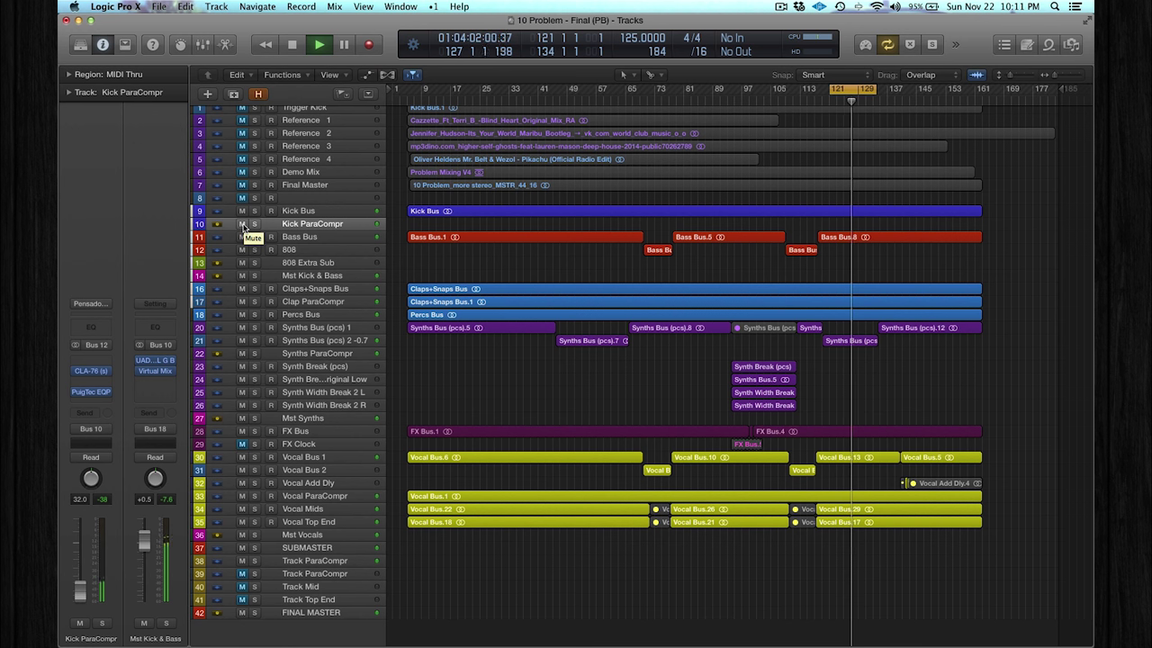
{"action": "left_click", "coordinate": [243, 225]}
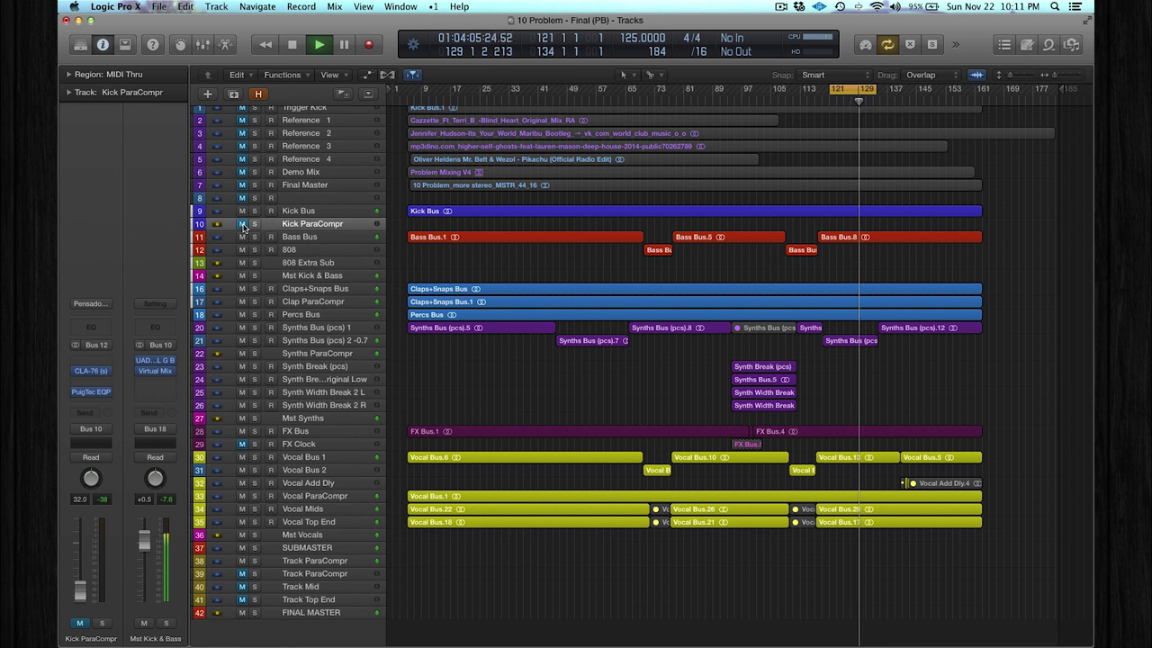
{"action": "left_click", "coordinate": [242, 225]}
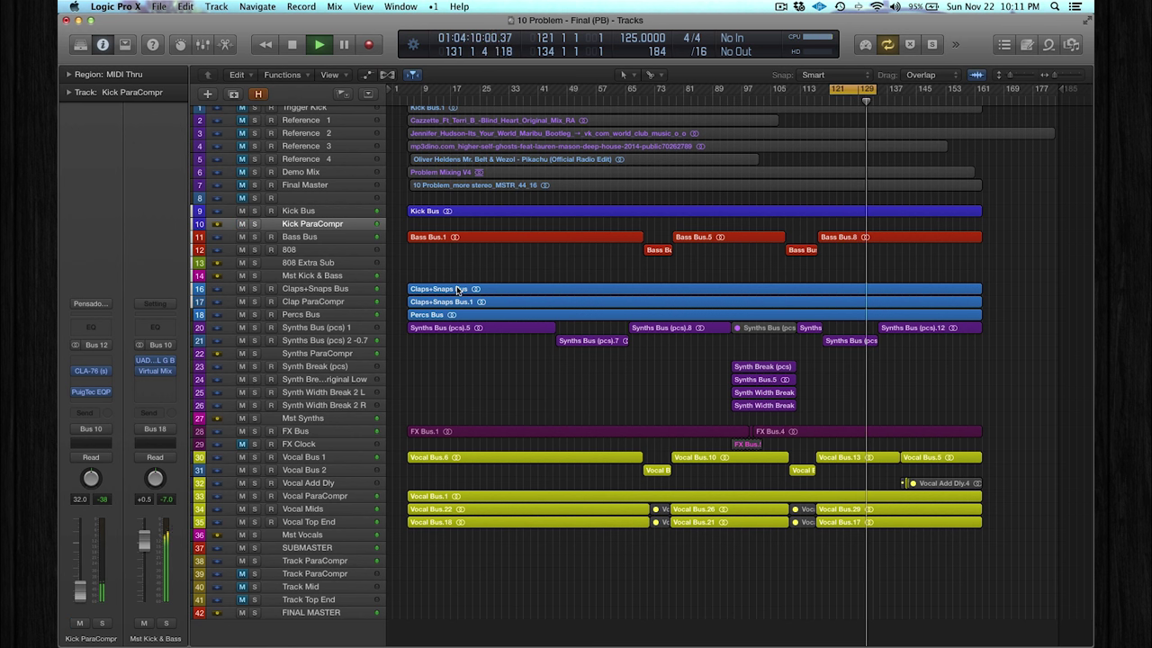
Step: Stop playback and check the attack setting of the CLA-76 compressor on Kick ParaCompr
{"action": "key", "text": "space"}
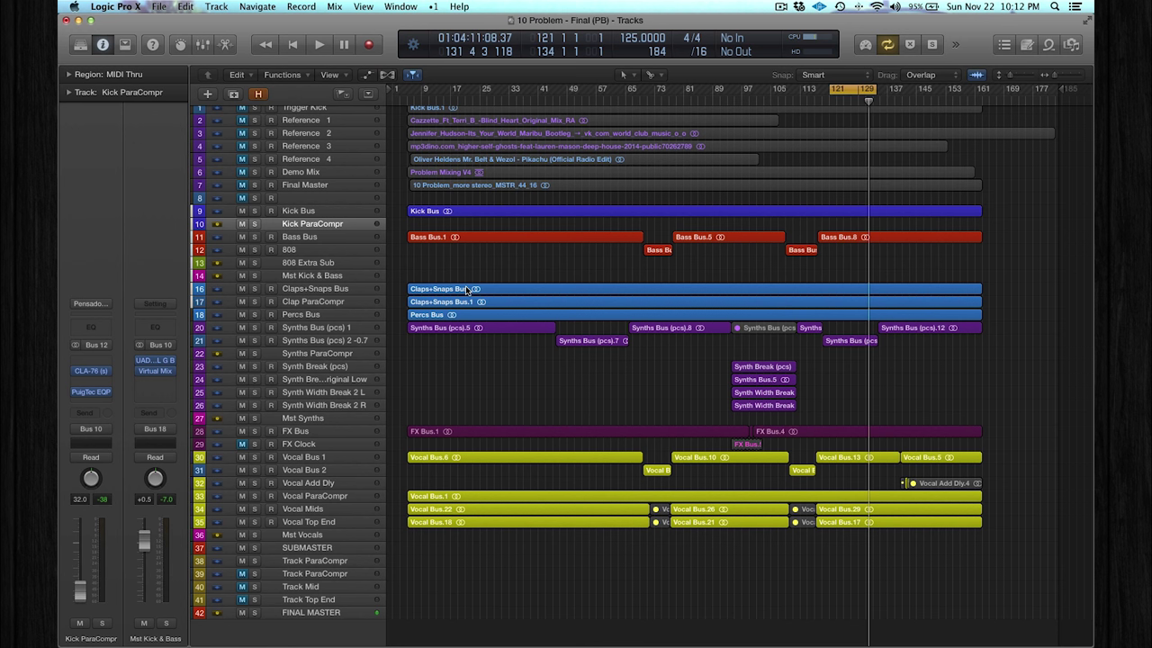
{"action": "left_click", "coordinate": [94, 369]}
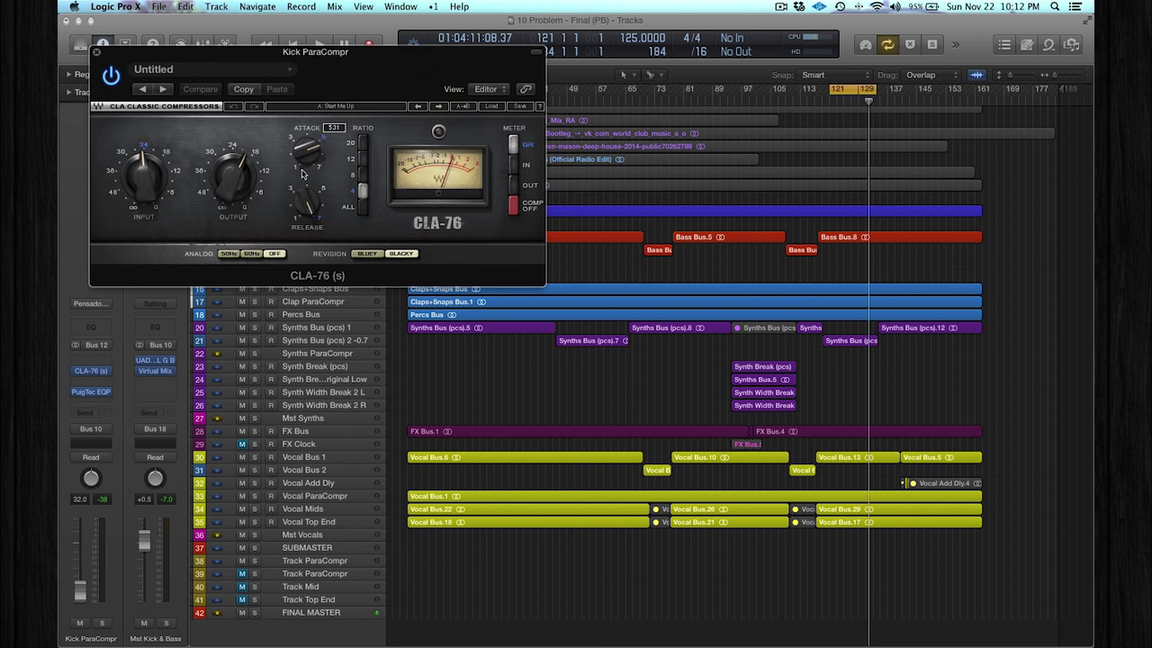
{"action": "left_click", "coordinate": [98, 54]}
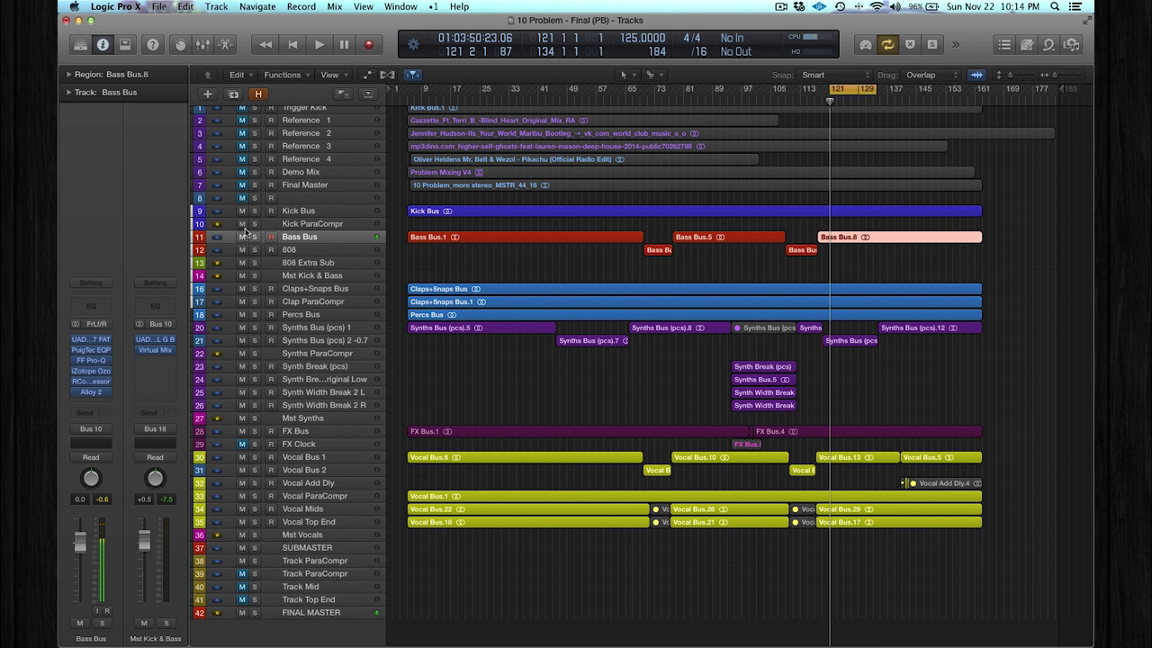
Step: Add one software instrument track below Kick ParaCompr, load a stereo Test Oscillator on it and bypass the oscillator
{"action": "left_click", "coordinate": [301, 224]}
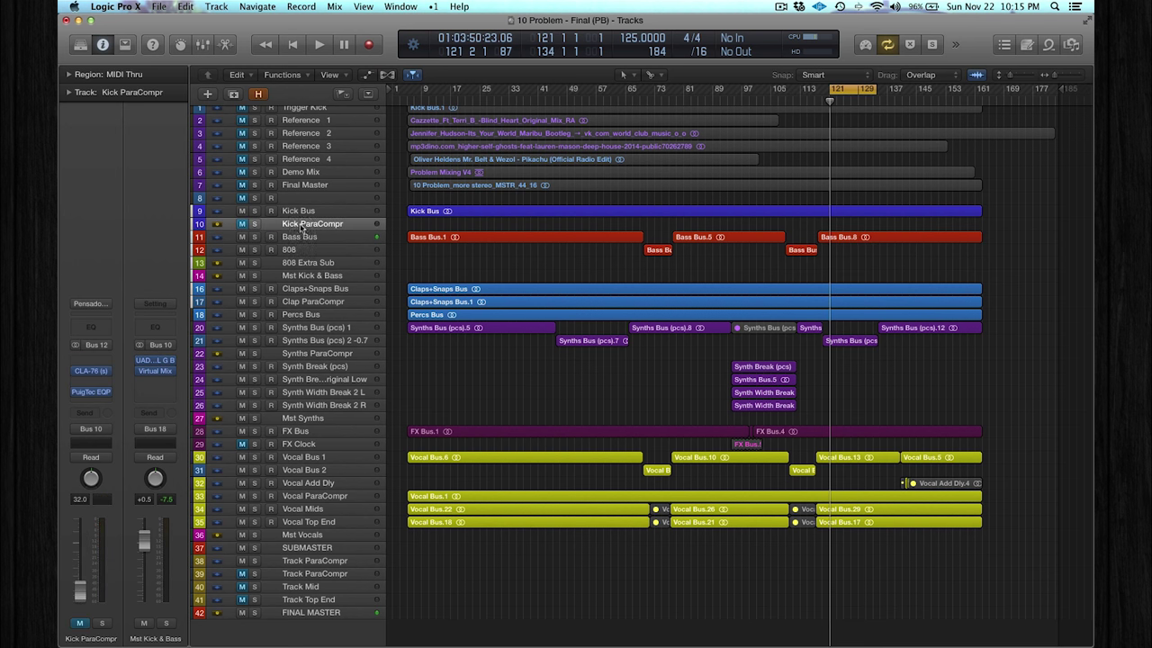
{"action": "left_click", "coordinate": [208, 94]}
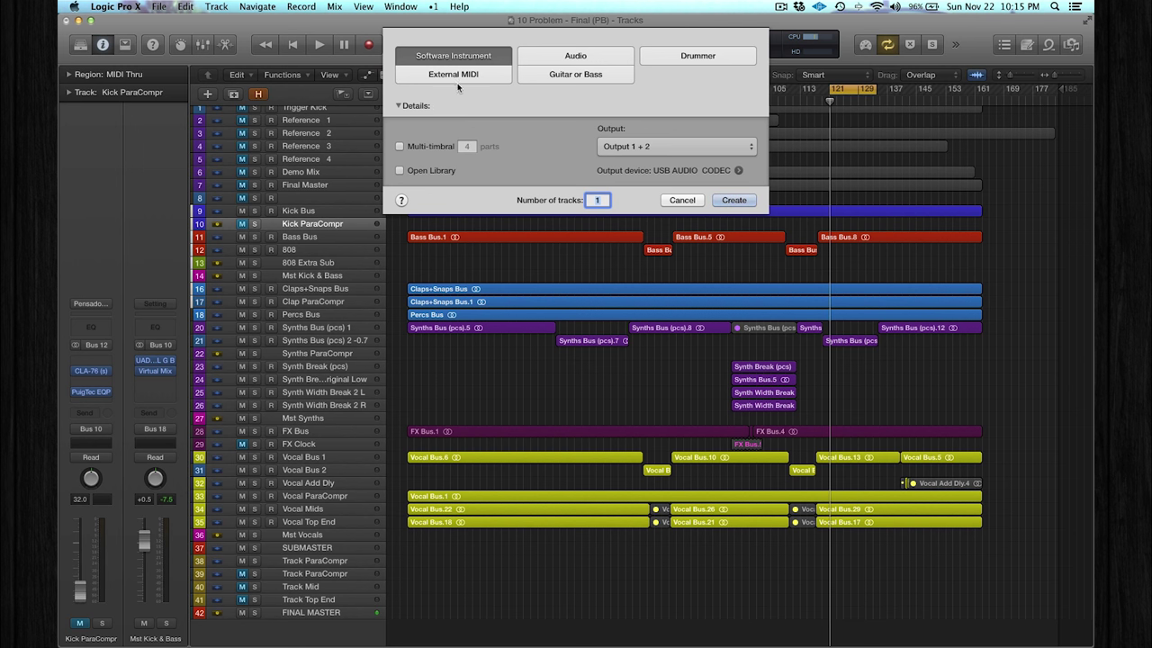
{"action": "left_click", "coordinate": [734, 200]}
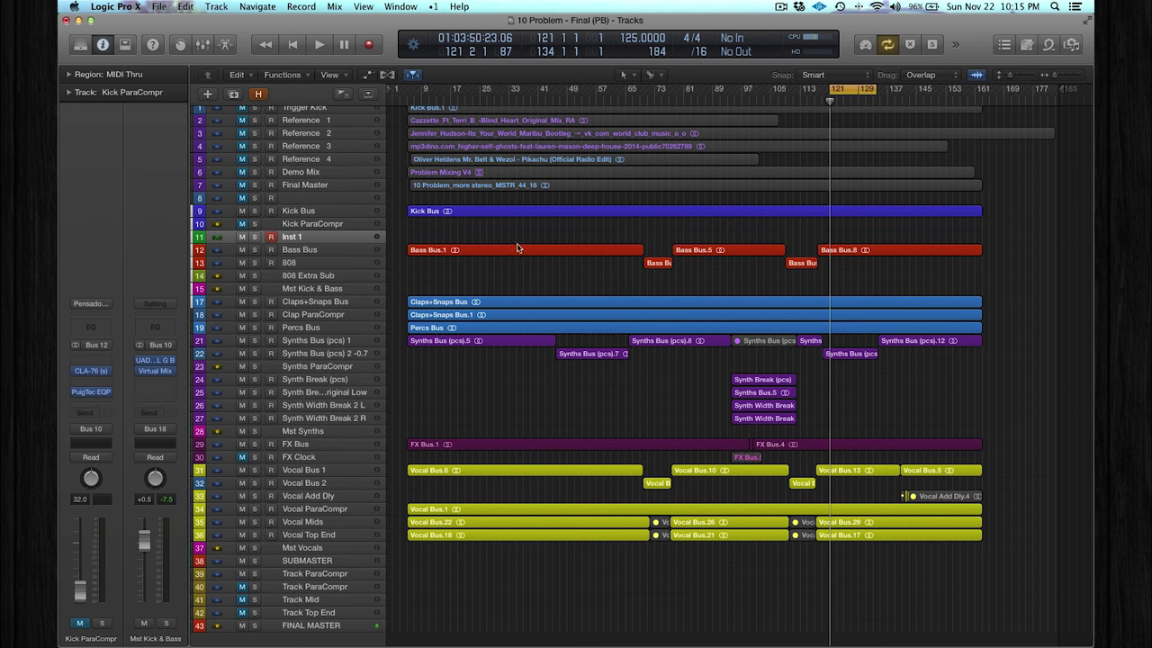
{"action": "left_click", "coordinate": [109, 261]}
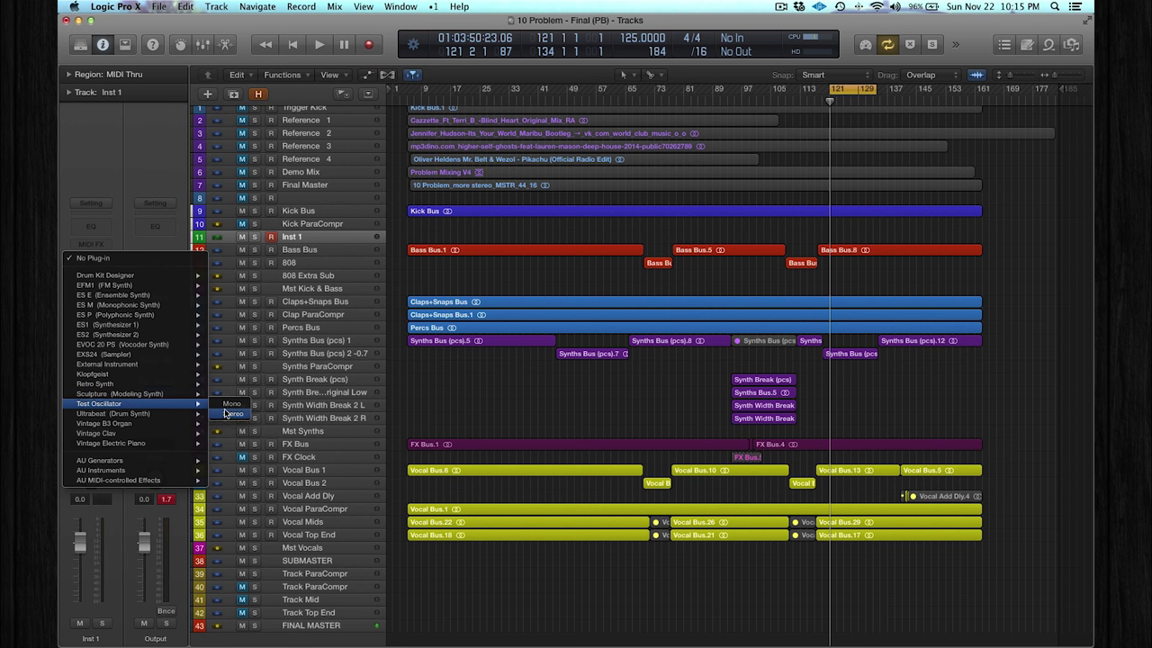
{"action": "left_click", "coordinate": [231, 414]}
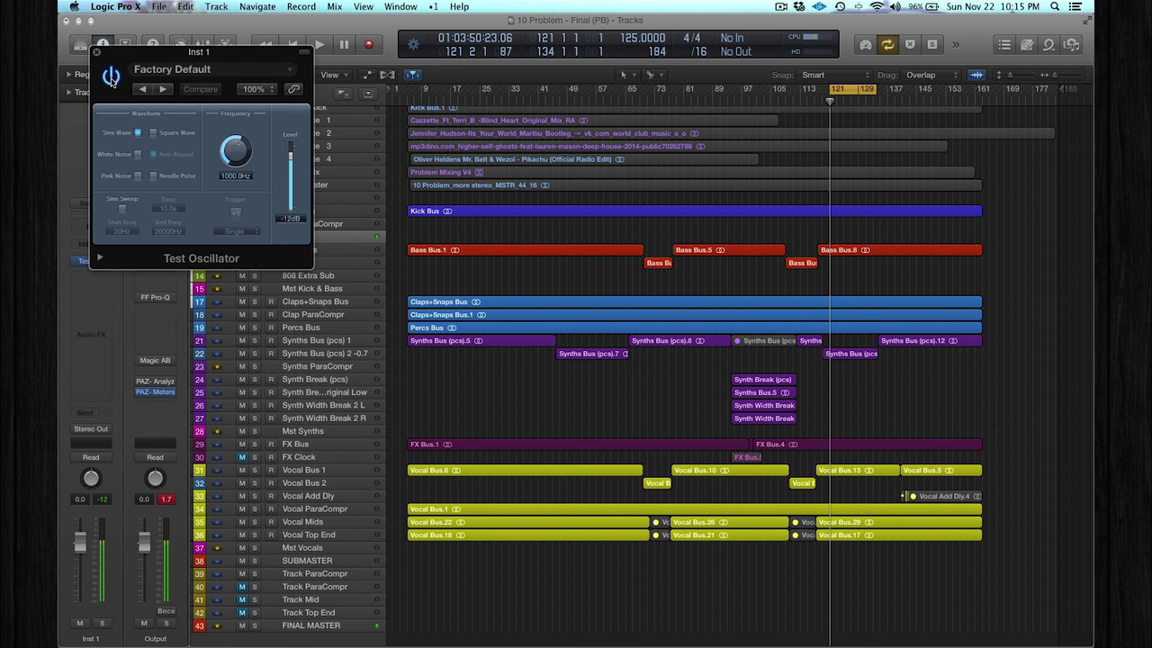
{"action": "left_click", "coordinate": [110, 77]}
{"action": "left_click_drag", "start_coordinate": [118, 60], "coordinate": [587, 43]}
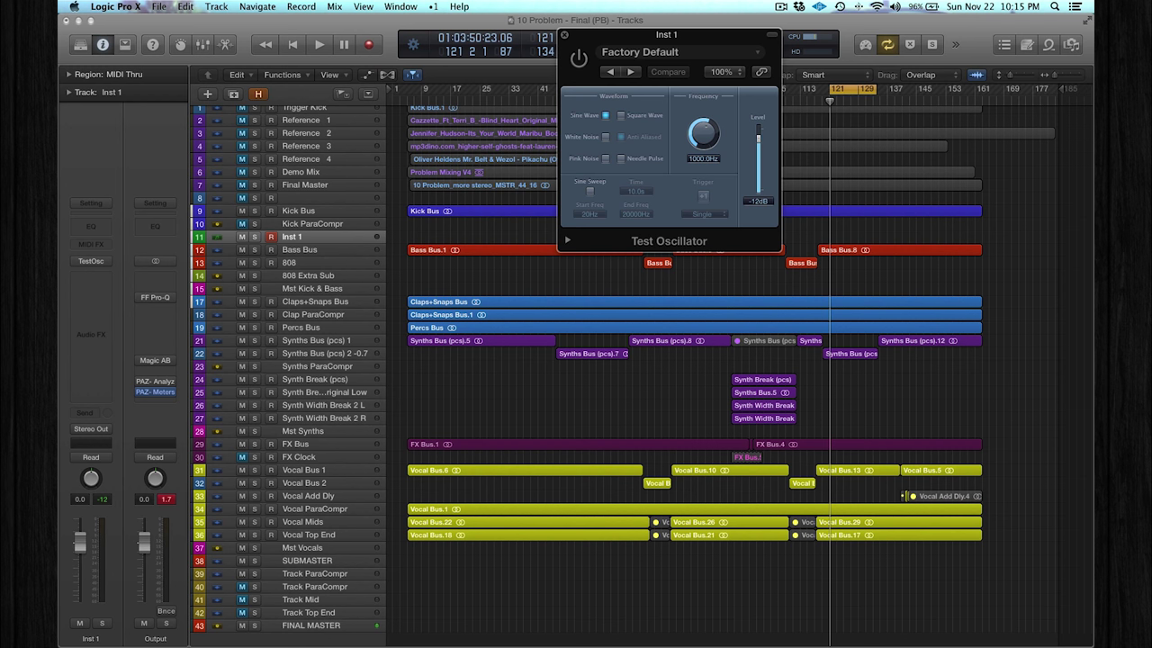
Step: Switch to Preview, consult the note frequency table frequenztabelle.gif and close it
{"action": "key", "text": "super+Tab"}
{"action": "key", "text": "super+Tab"}
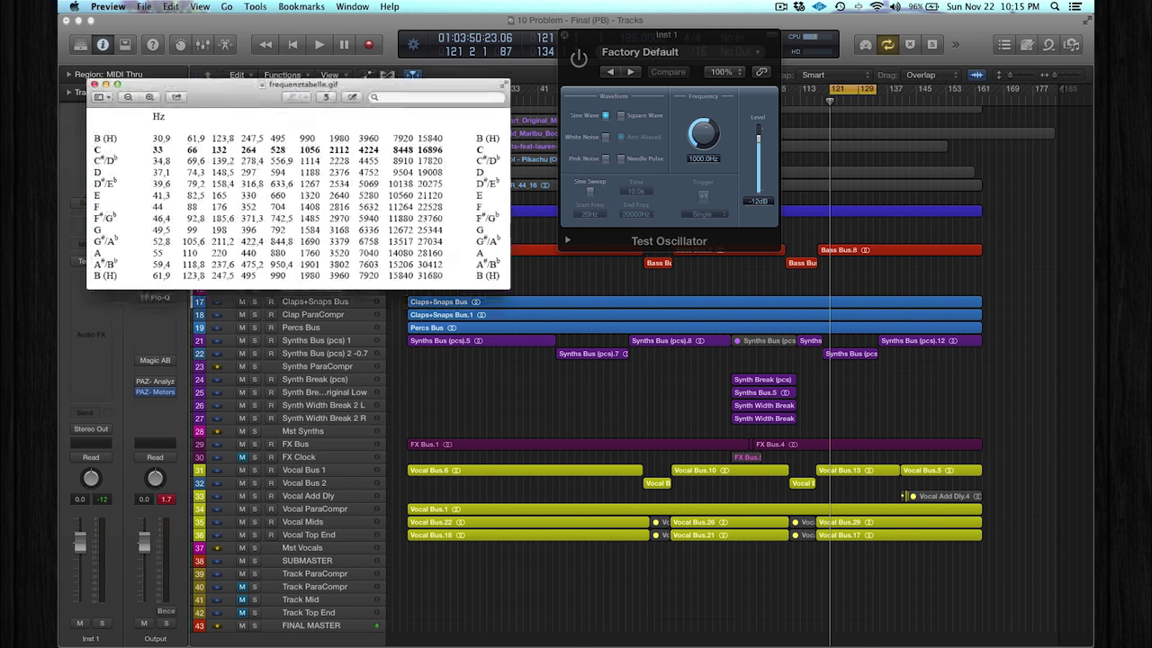
{"action": "left_click_drag", "start_coordinate": [191, 37], "coordinate": [213, 37]}
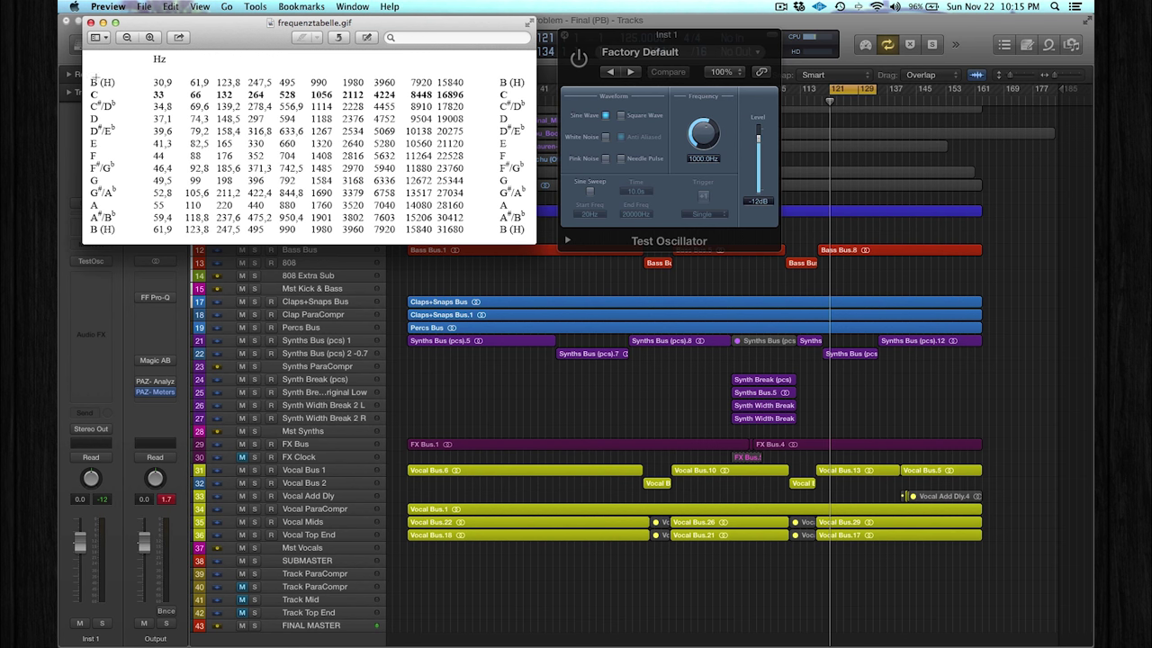
{"action": "left_click", "coordinate": [90, 21]}
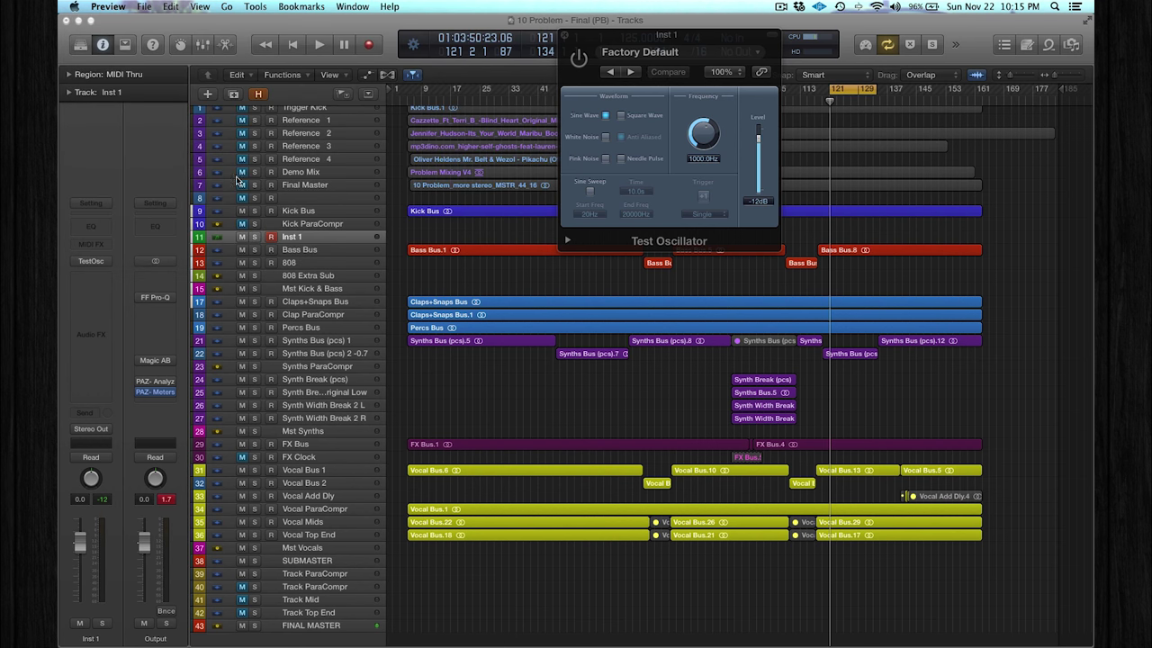
Step: Enable the Test Oscillator on Inst 1 and set its sine wave frequency to 55 Hz
{"action": "left_click", "coordinate": [292, 236]}
{"action": "left_click", "coordinate": [580, 70]}
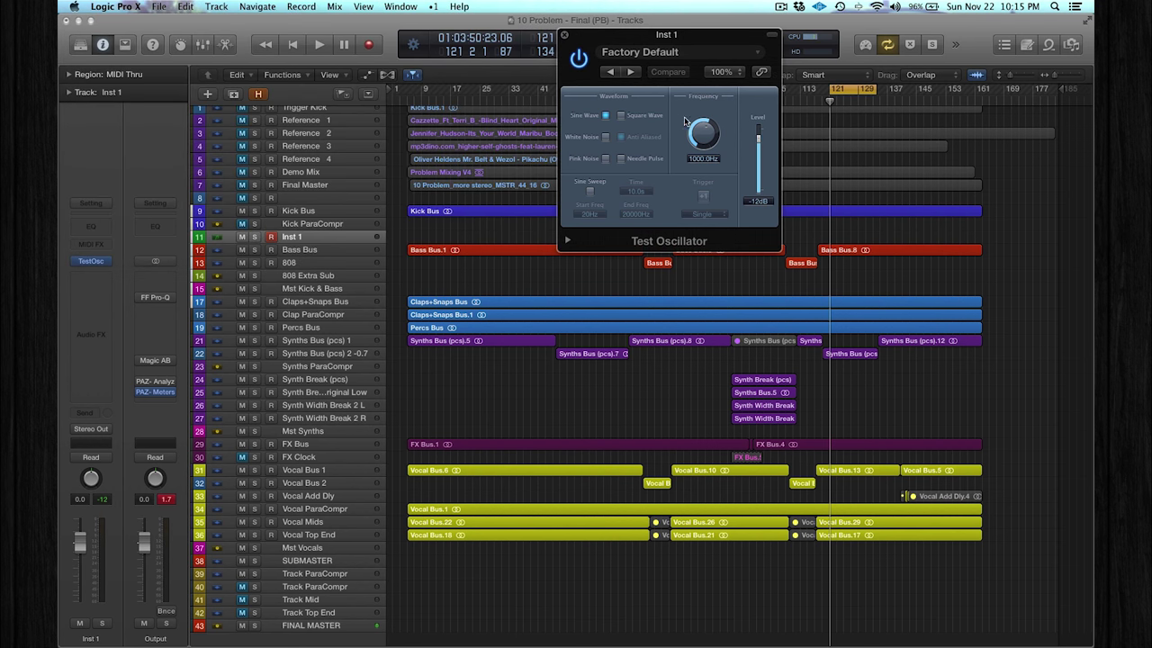
{"action": "left_click_drag", "start_coordinate": [684, 121], "coordinate": [712, 173]}
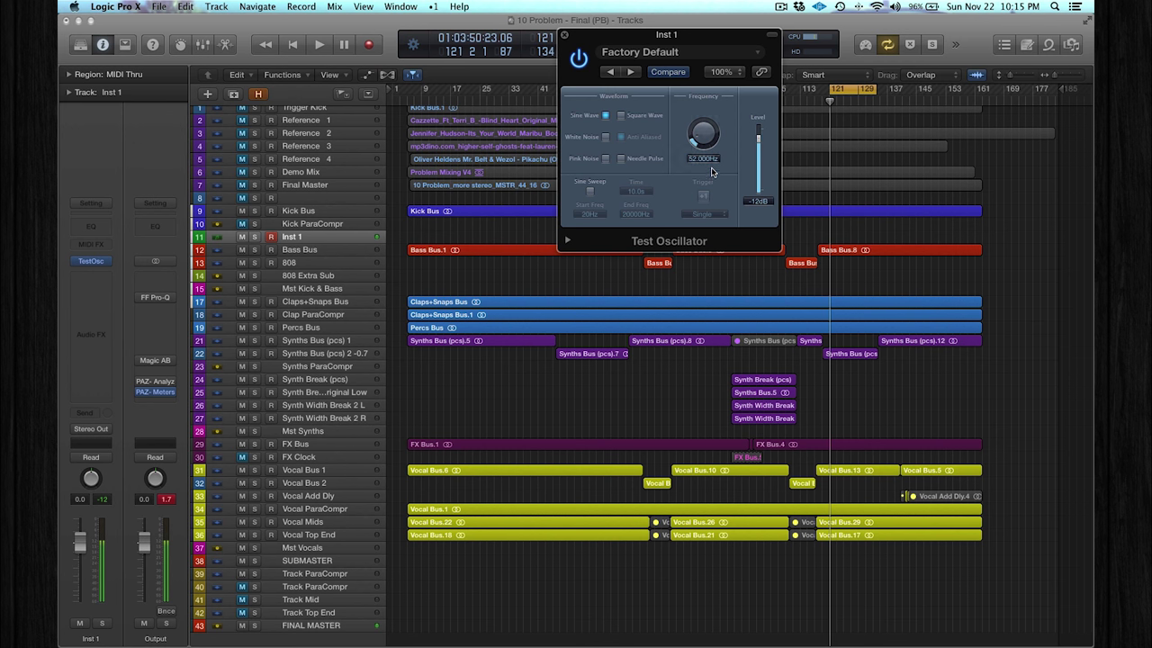
{"action": "double_click", "coordinate": [694, 160]}
{"action": "type", "text": "55"}
{"action": "key", "text": "Return"}
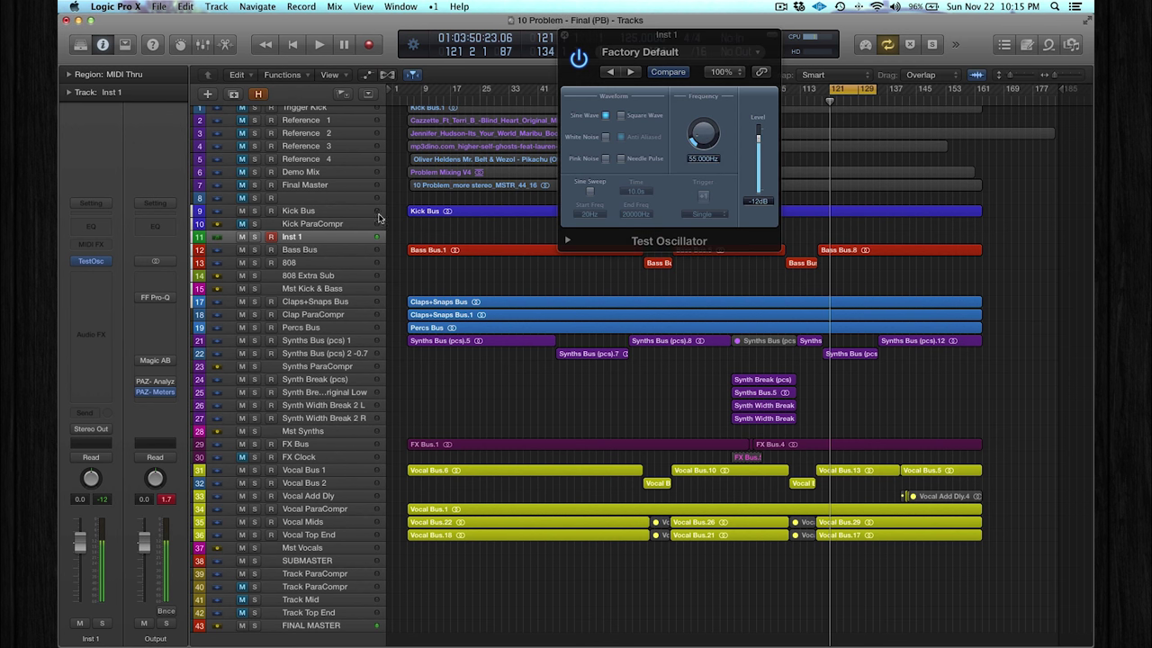
Step: Insert a Noise Gate as an audio effect on the Inst 1 track
{"action": "left_click", "coordinate": [101, 287]}
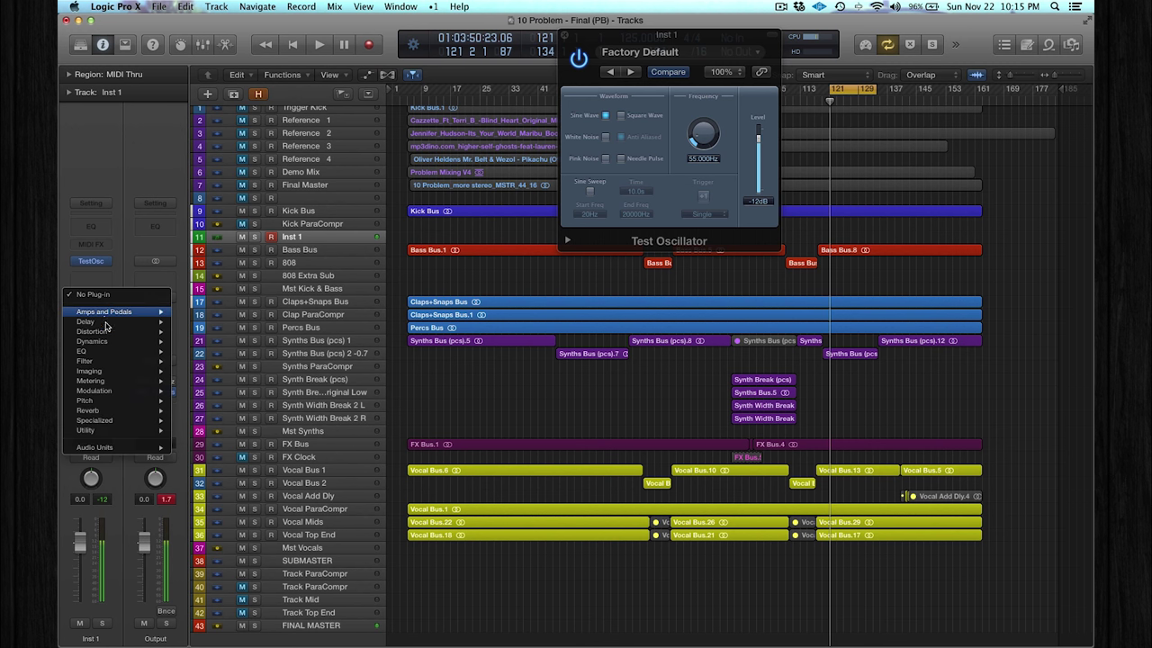
{"action": "mouse_move", "coordinate": [107, 341]}
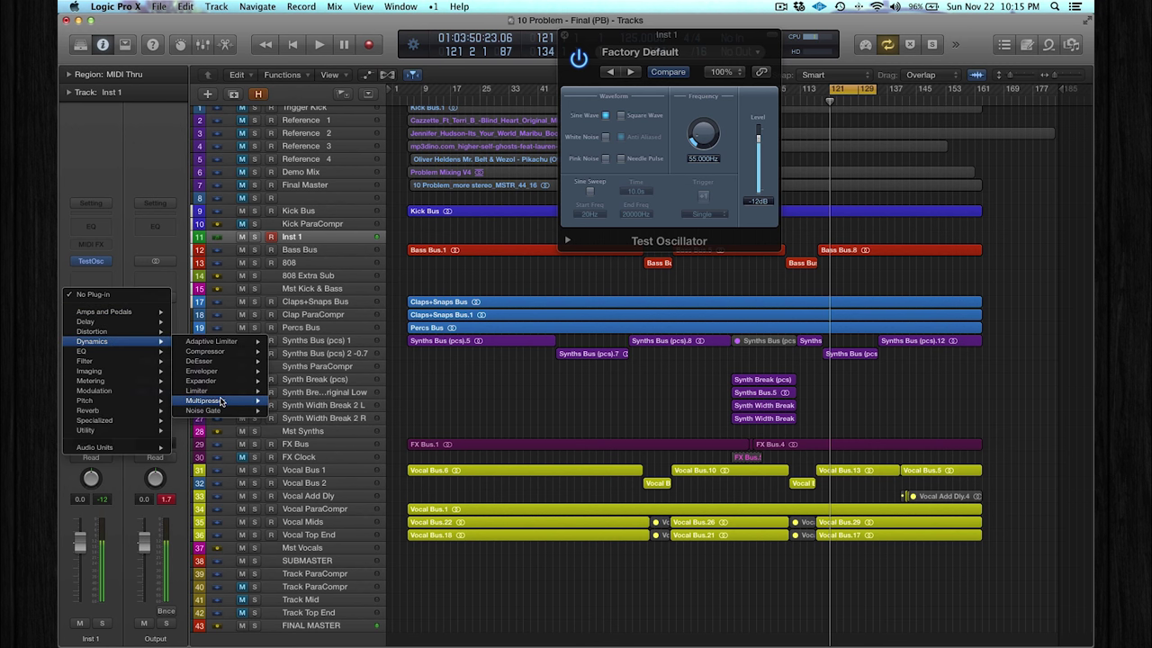
{"action": "mouse_move", "coordinate": [220, 410]}
{"action": "left_click", "coordinate": [291, 412]}
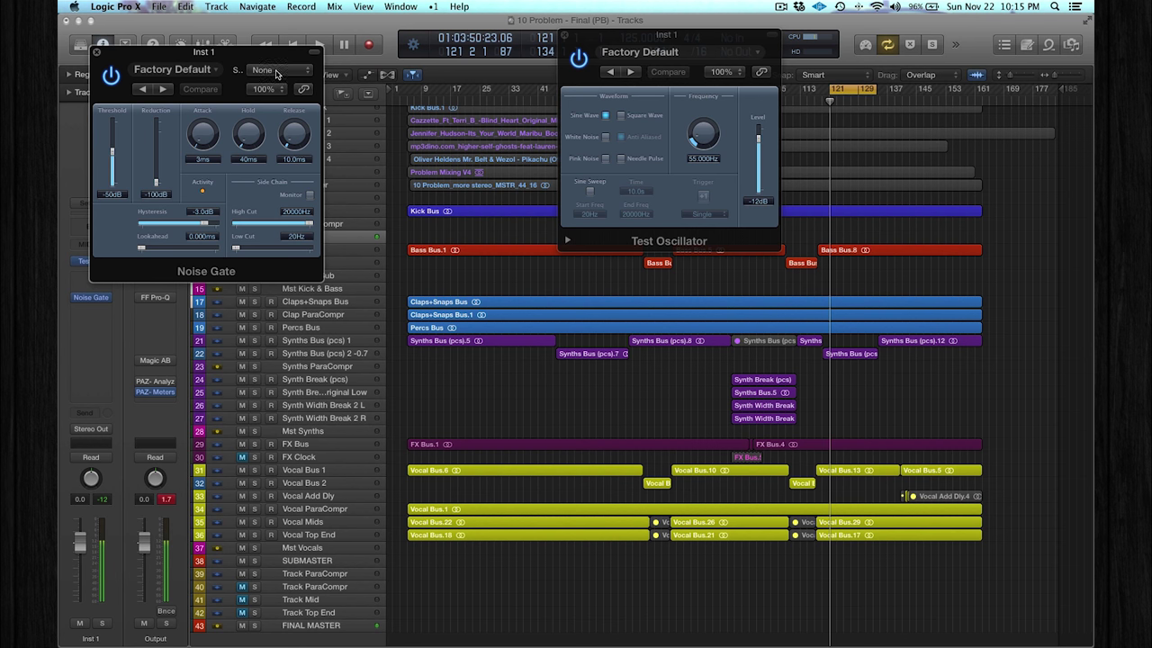
Step: Set the Noise Gate's side chain to Audio 7 - Trigger Kick and move its window clear of the track list
{"action": "scroll", "coordinate": [445, 165], "scroll_direction": "up", "scroll_amount": 1}
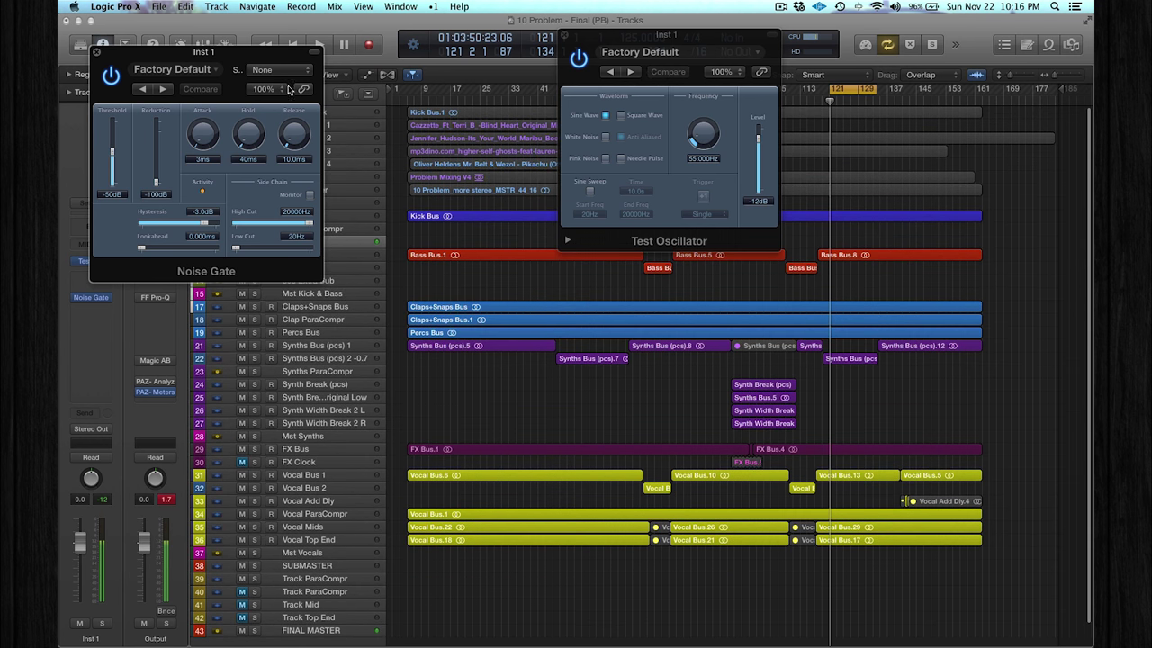
{"action": "left_click_drag", "start_coordinate": [254, 56], "coordinate": [351, 199]}
{"action": "left_click", "coordinate": [317, 111]}
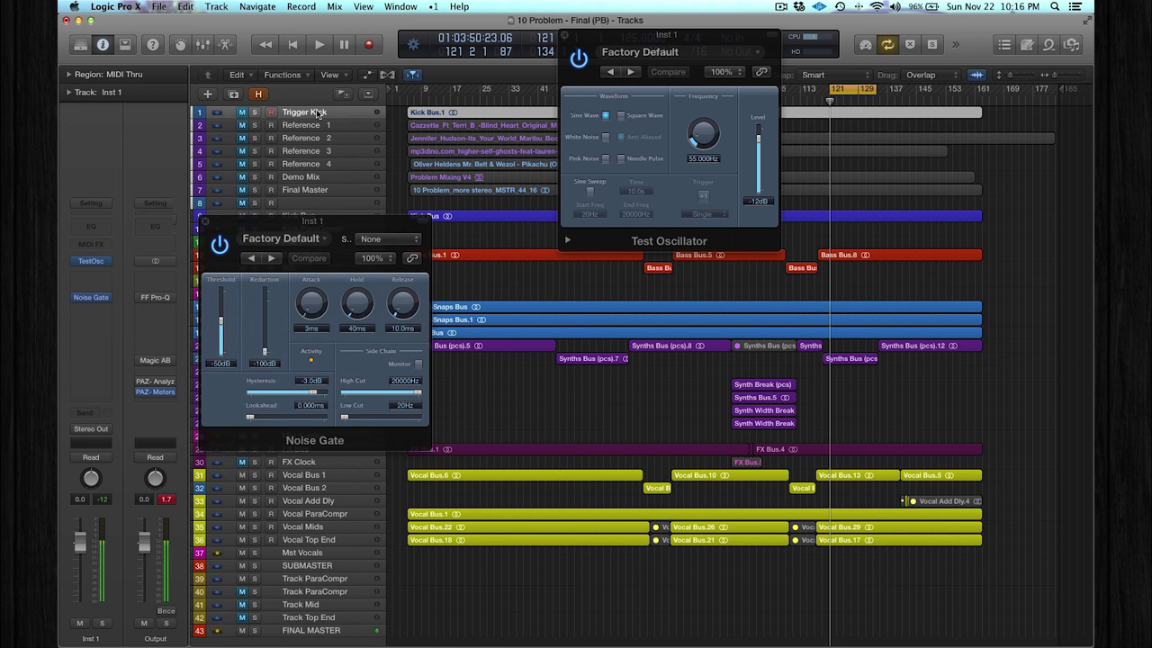
{"action": "left_click", "coordinate": [69, 92]}
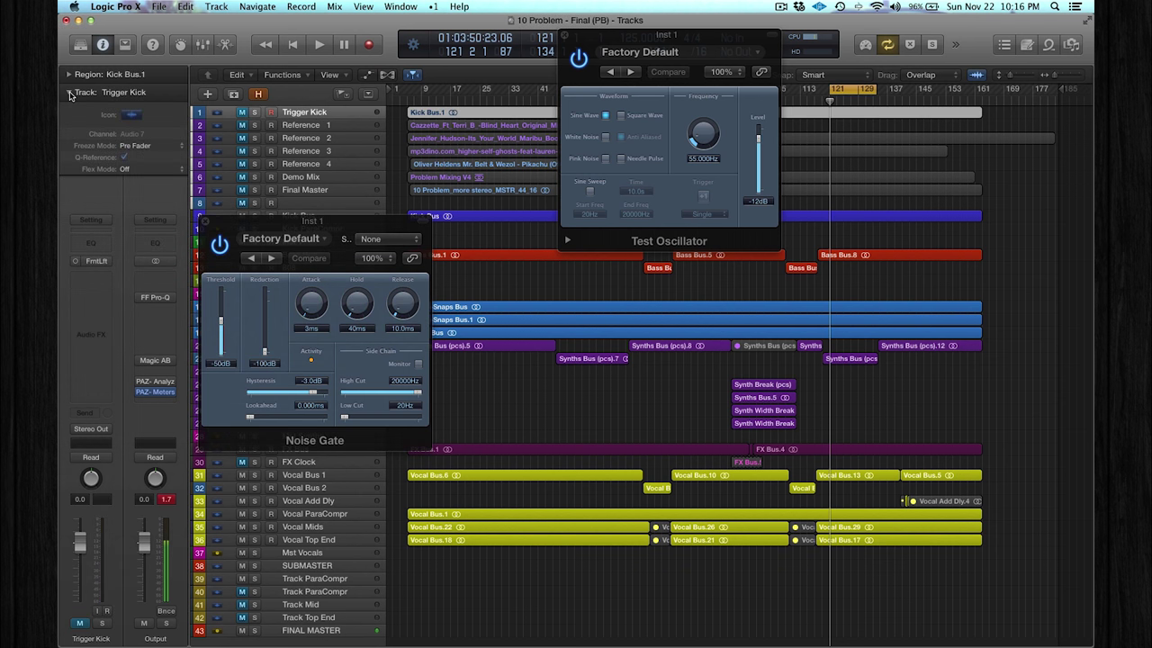
{"action": "left_click", "coordinate": [69, 92]}
{"action": "left_click", "coordinate": [385, 239]}
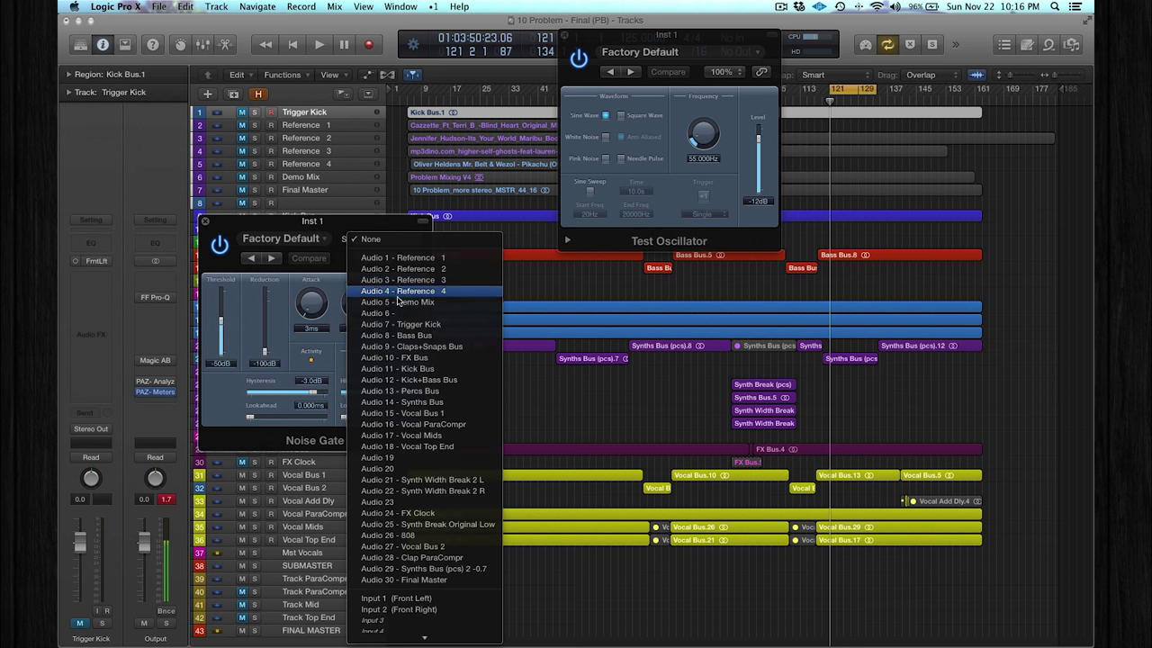
{"action": "left_click", "coordinate": [396, 324]}
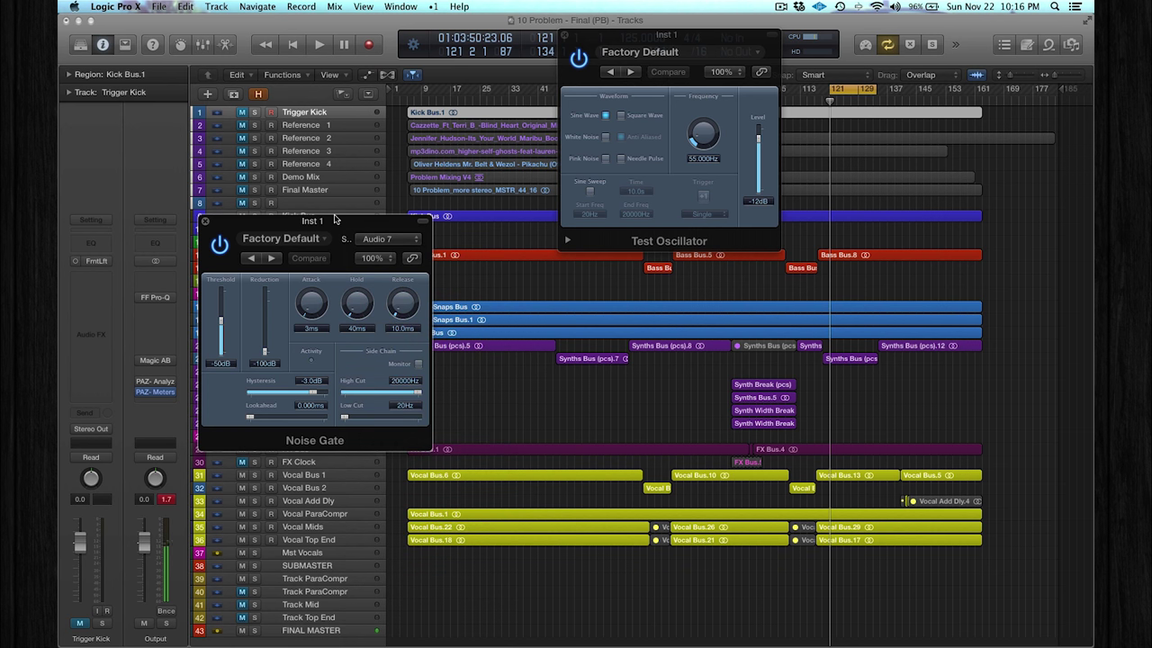
{"action": "left_click_drag", "start_coordinate": [334, 219], "coordinate": [602, 288]}
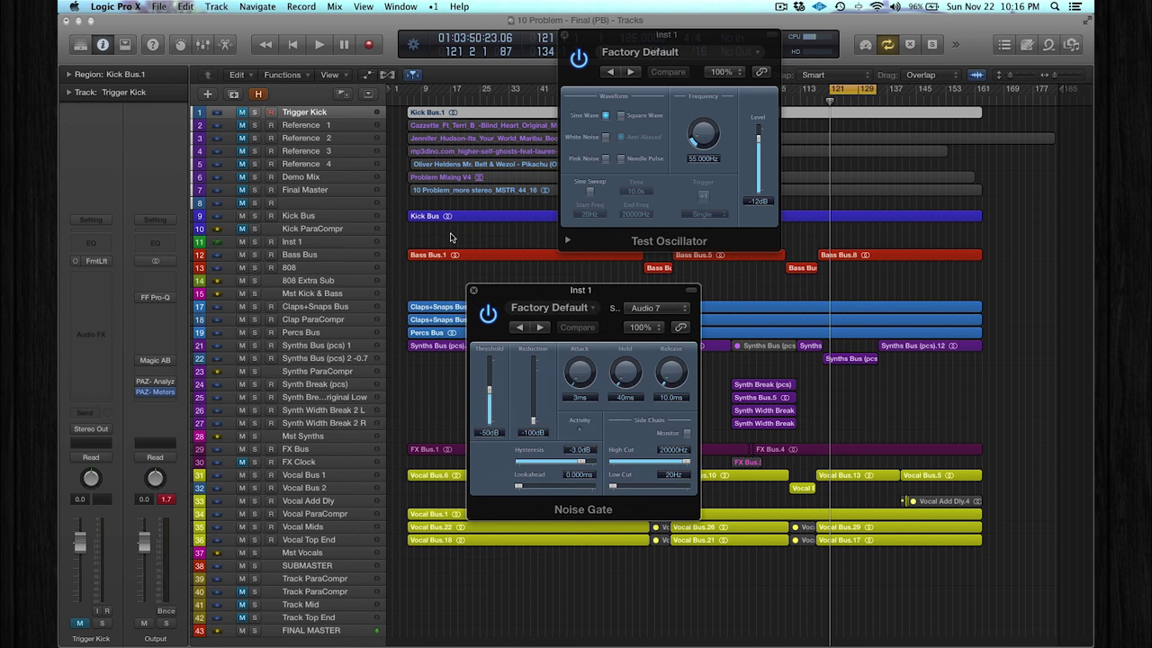
Step: Play the loop, audition Inst 1 in solo, and return to the full mix with its fader lowered to -13.0 dB
{"action": "key", "text": "space"}
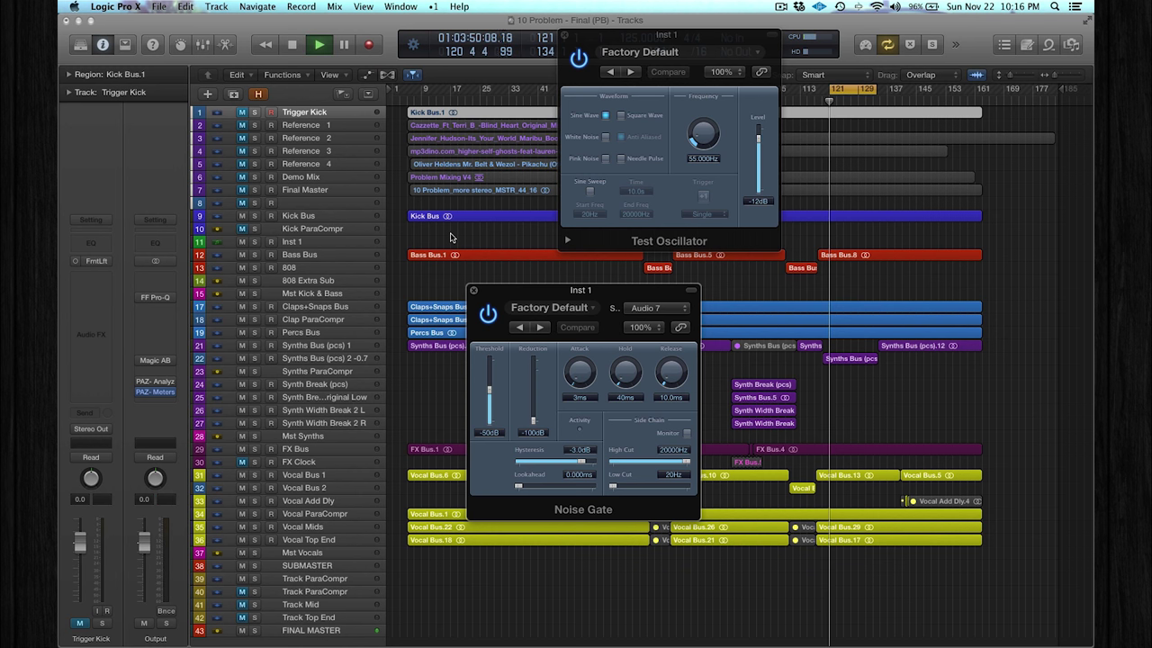
{"action": "left_click", "coordinate": [329, 242]}
{"action": "key", "text": "s"}
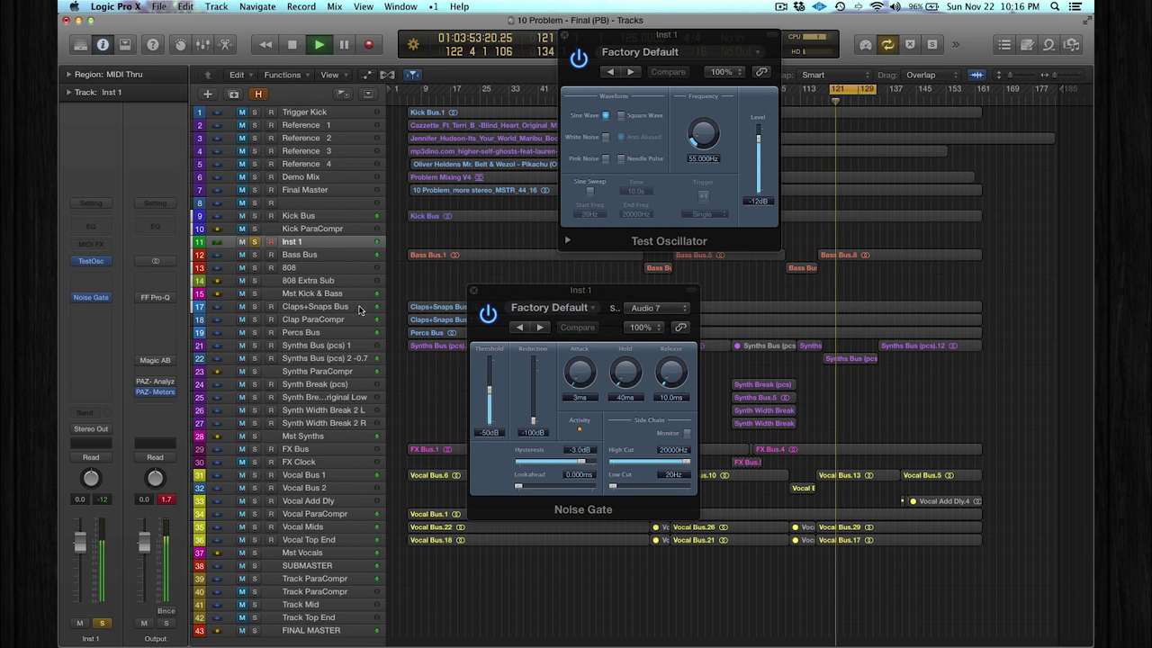
{"action": "left_click", "coordinate": [256, 242]}
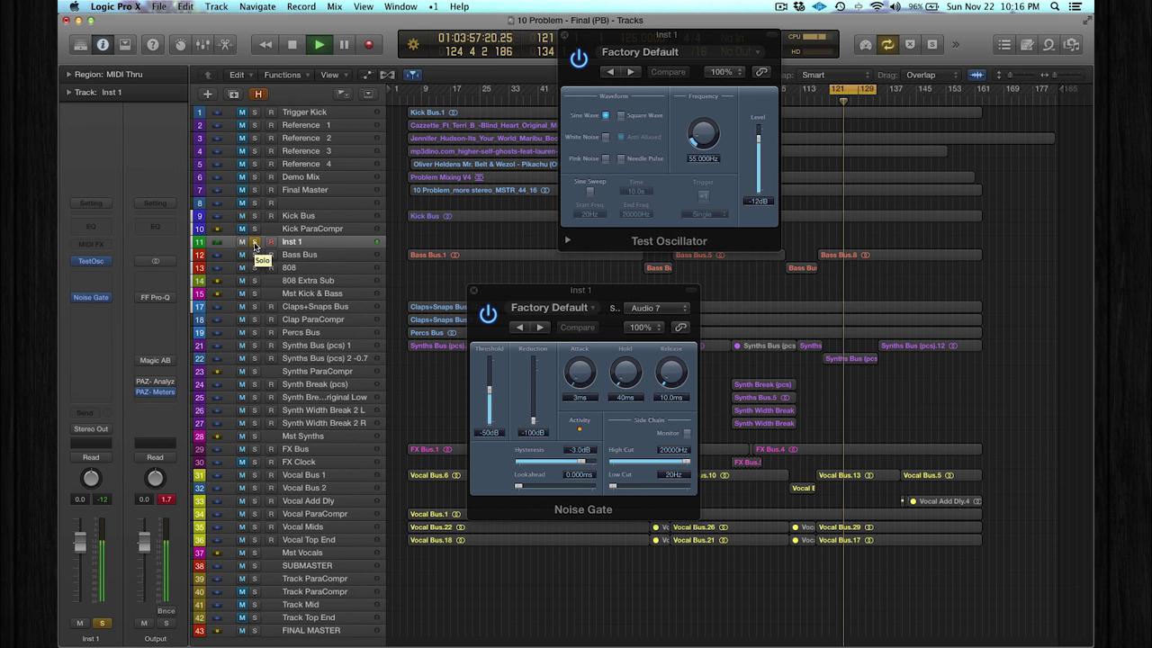
{"action": "left_click", "coordinate": [256, 243]}
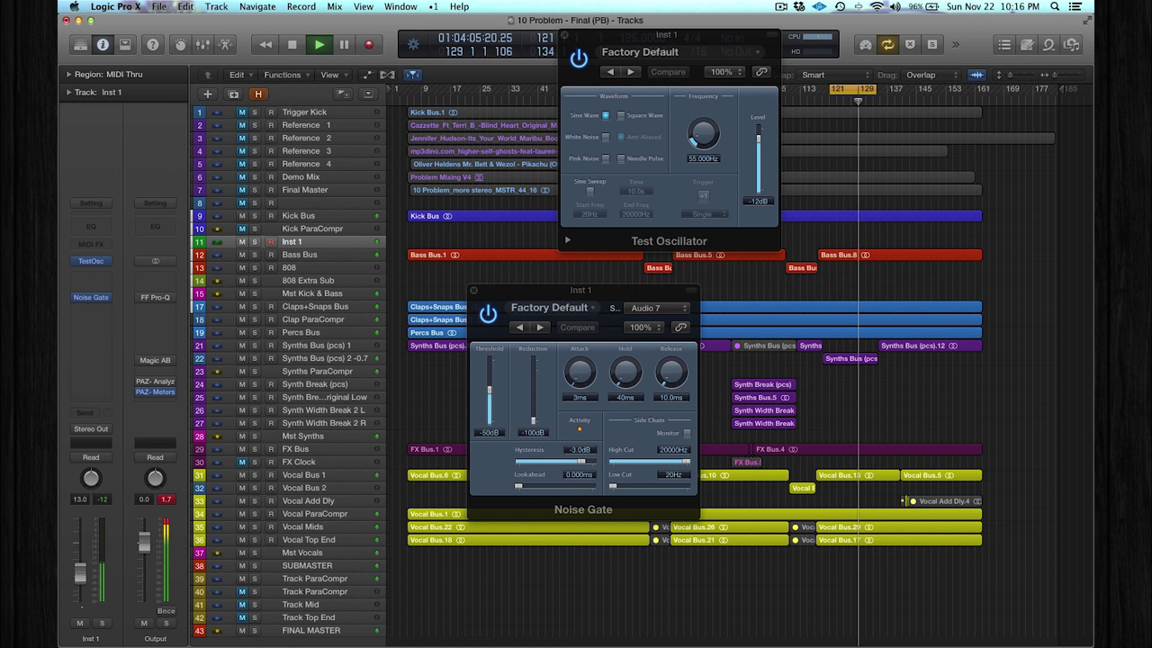
Step: Compare the mix with Inst 1 muted and unmuted, stop playback and close the Noise Gate and Test Oscillator windows
{"action": "left_click", "coordinate": [243, 243]}
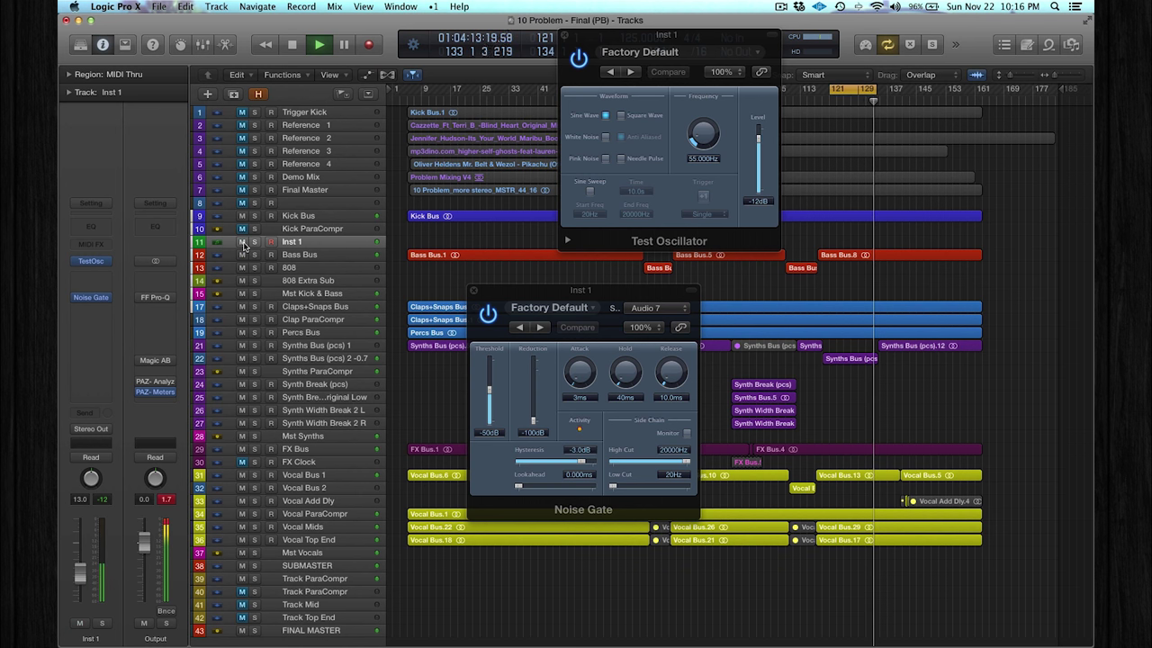
{"action": "left_click", "coordinate": [243, 245]}
{"action": "key", "text": "space"}
{"action": "left_click", "coordinate": [472, 290]}
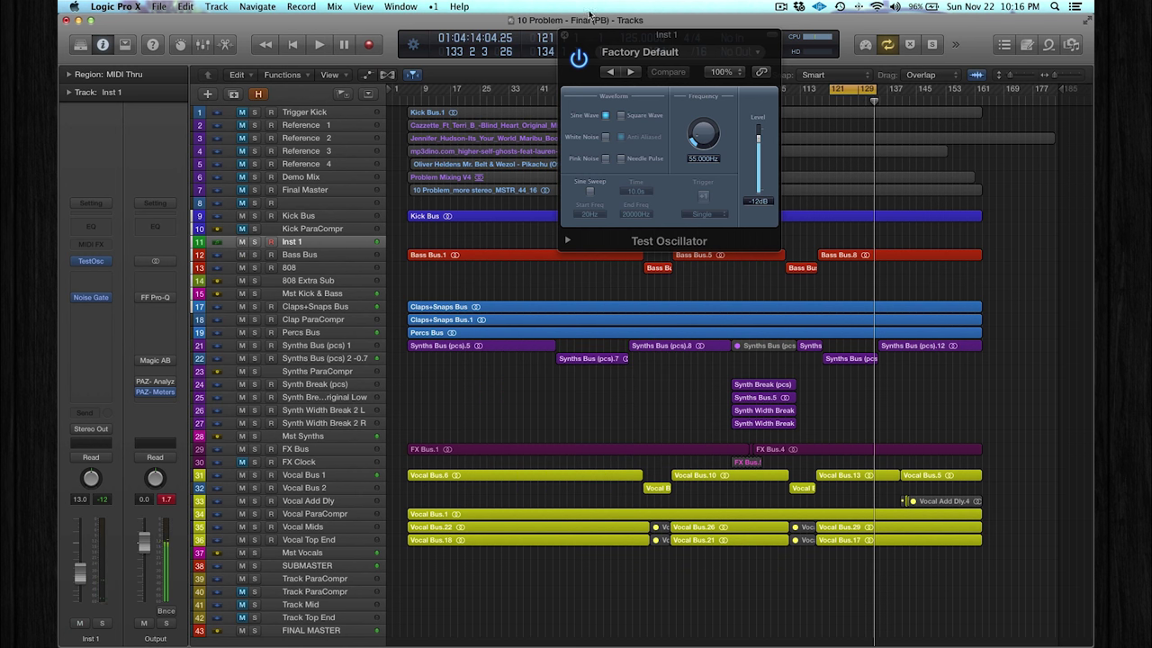
{"action": "left_click", "coordinate": [564, 35]}
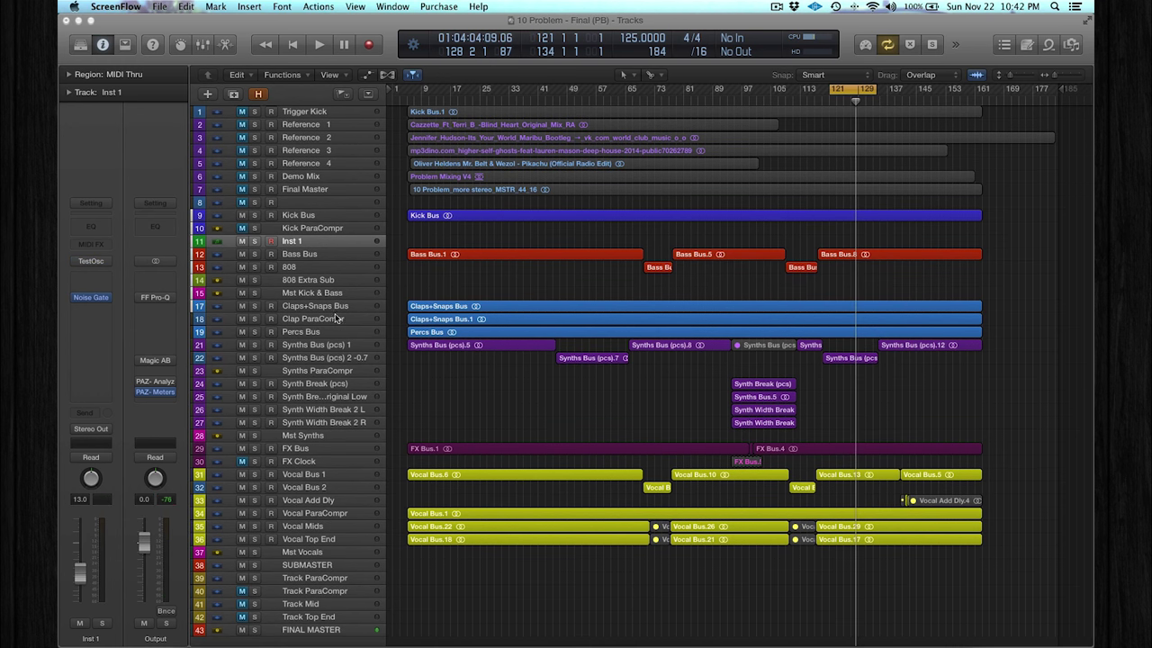
Step: Play the Claps+Snaps Bus in solo, compare it with its CLA-2A compressor bypassed and enabled, and stop playback with solo off
{"action": "left_click", "coordinate": [329, 309]}
{"action": "left_click", "coordinate": [255, 306]}
{"action": "key", "text": "space"}
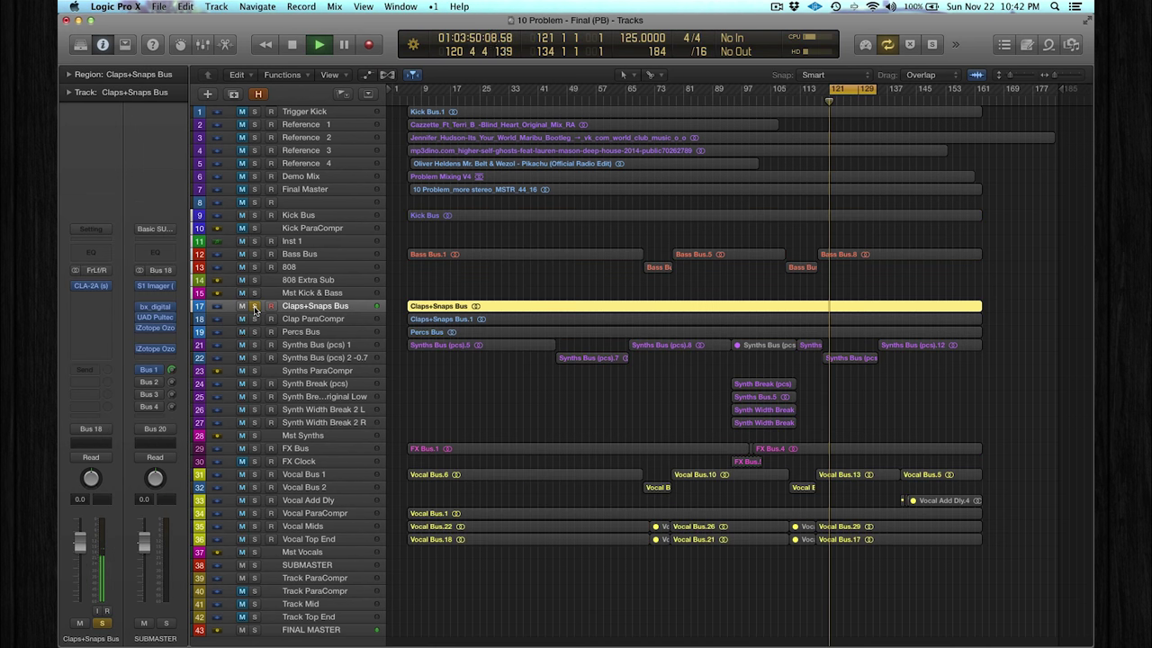
{"action": "left_click", "coordinate": [91, 285]}
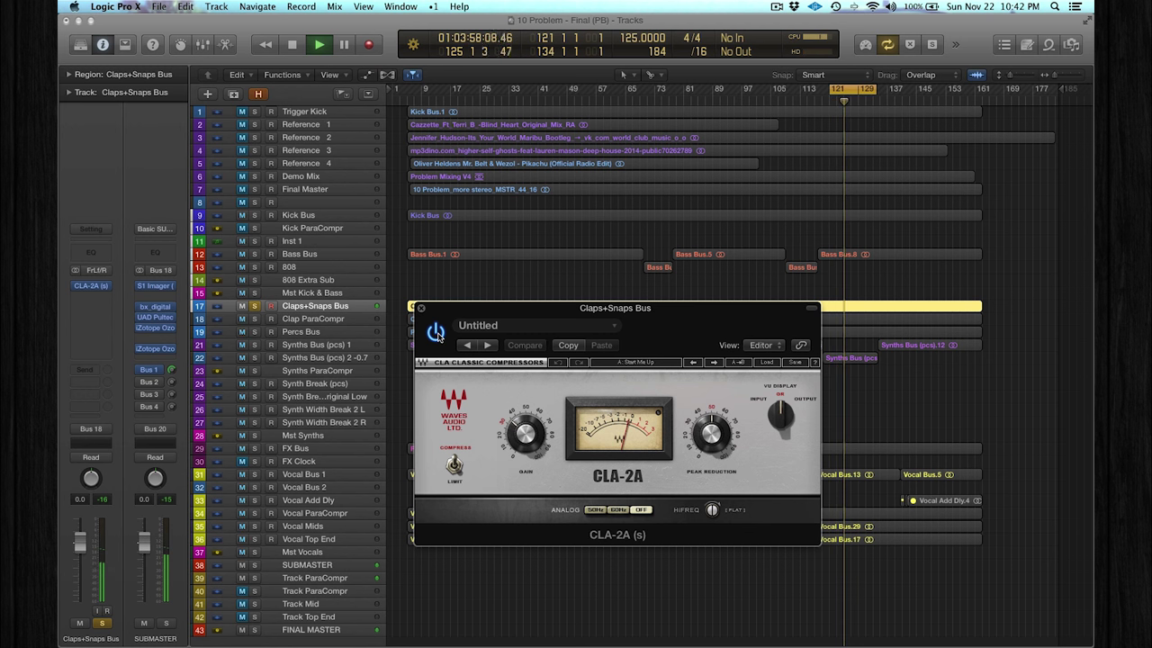
{"action": "left_click", "coordinate": [436, 332]}
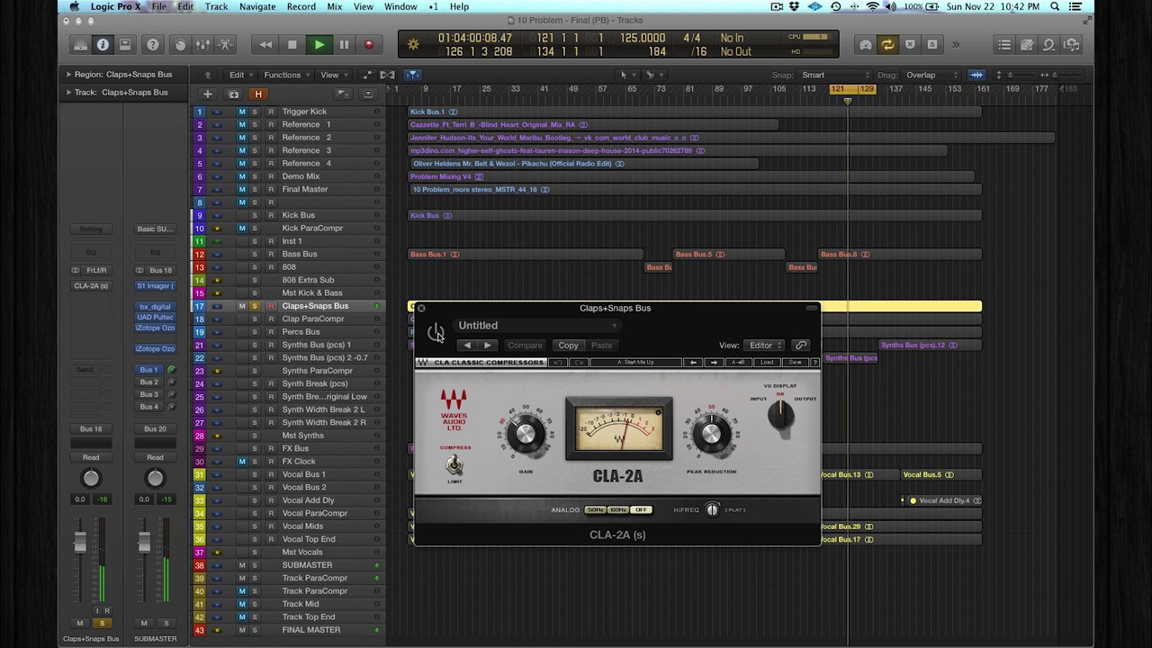
{"action": "left_click", "coordinate": [435, 333]}
{"action": "left_click", "coordinate": [421, 308]}
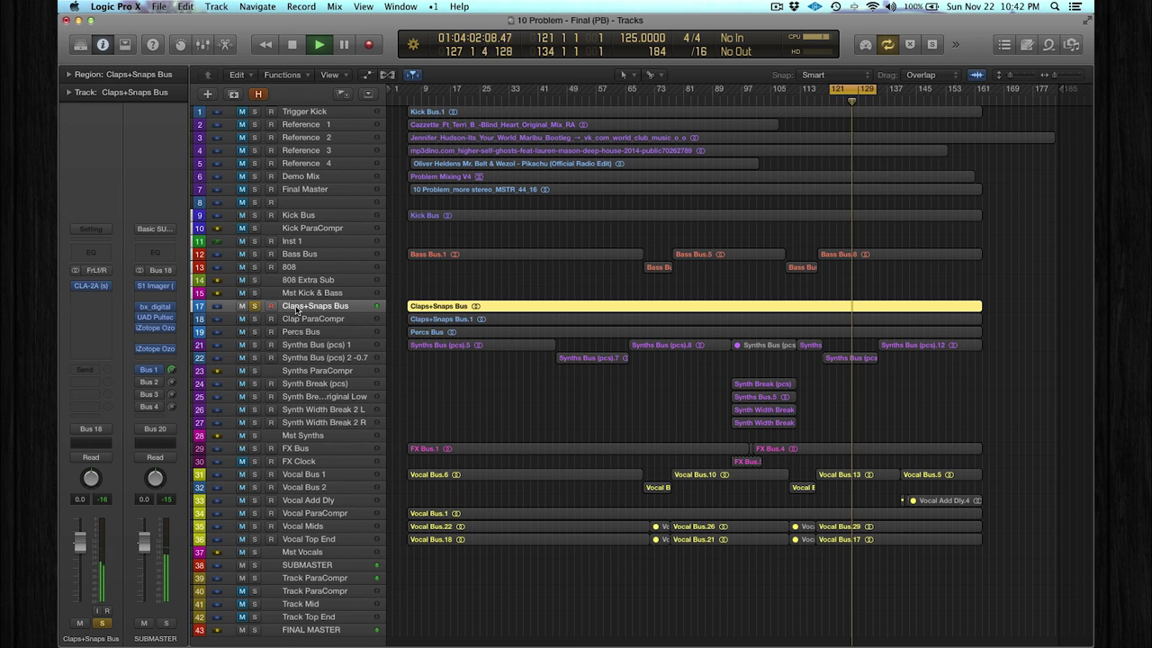
{"action": "key", "text": "space"}
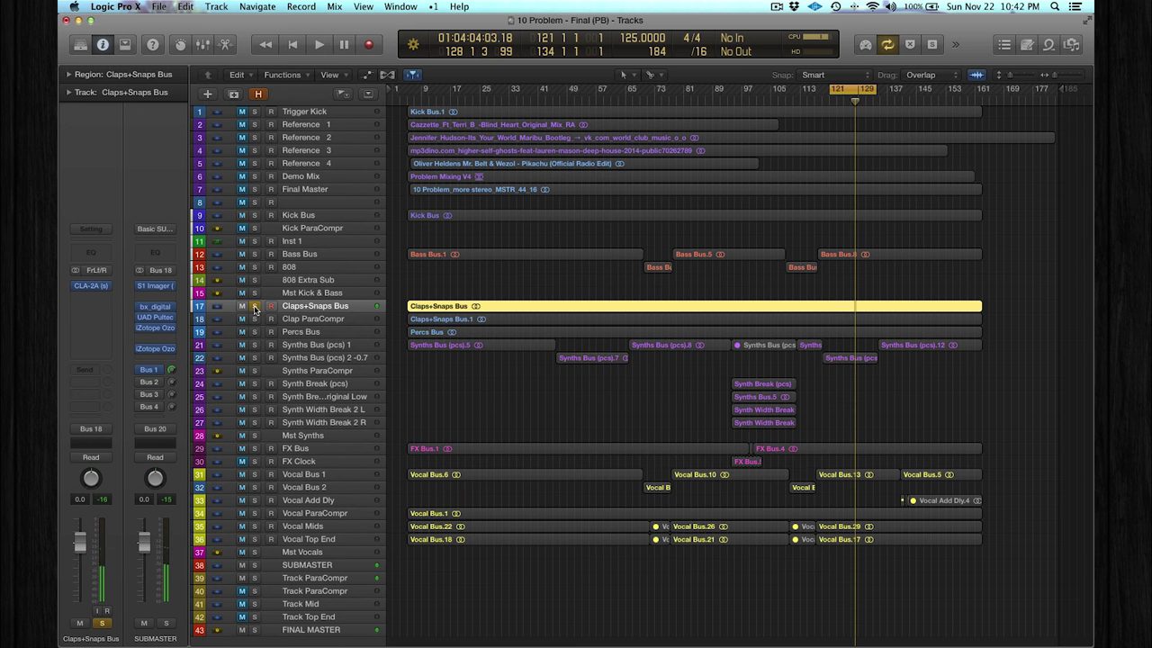
{"action": "left_click", "coordinate": [255, 309]}
Step: Open the CLA-76 compressor on the Clap ParaCompr track to inspect its settings
{"action": "left_click", "coordinate": [270, 319]}
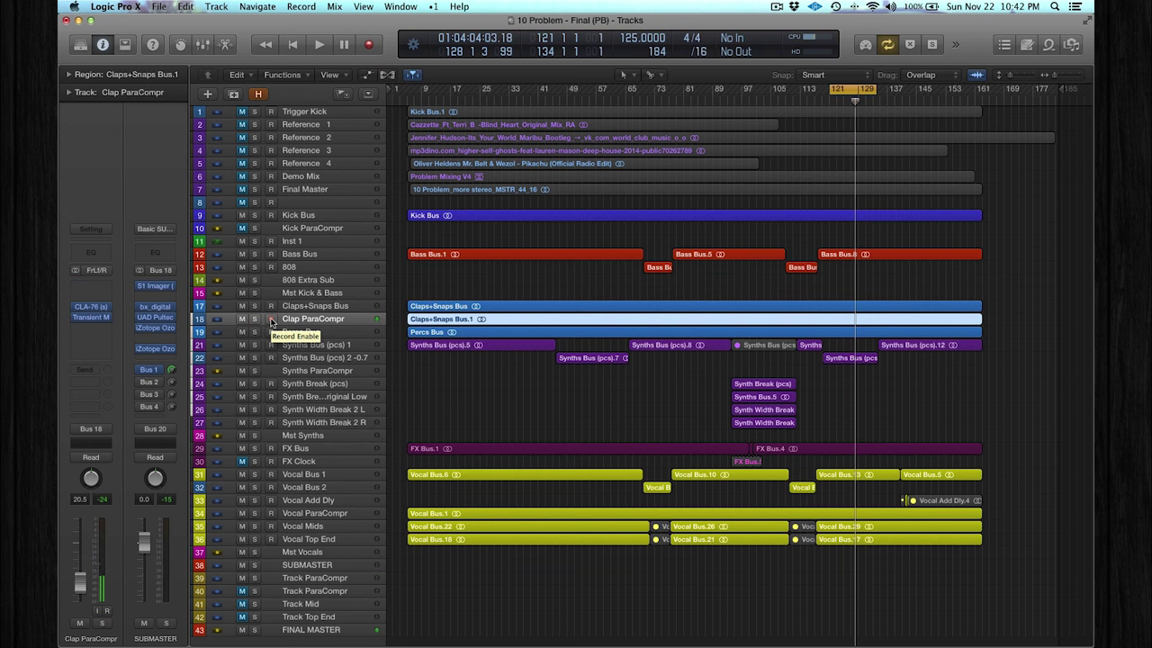
{"action": "left_click", "coordinate": [271, 321]}
{"action": "left_click", "coordinate": [90, 307]}
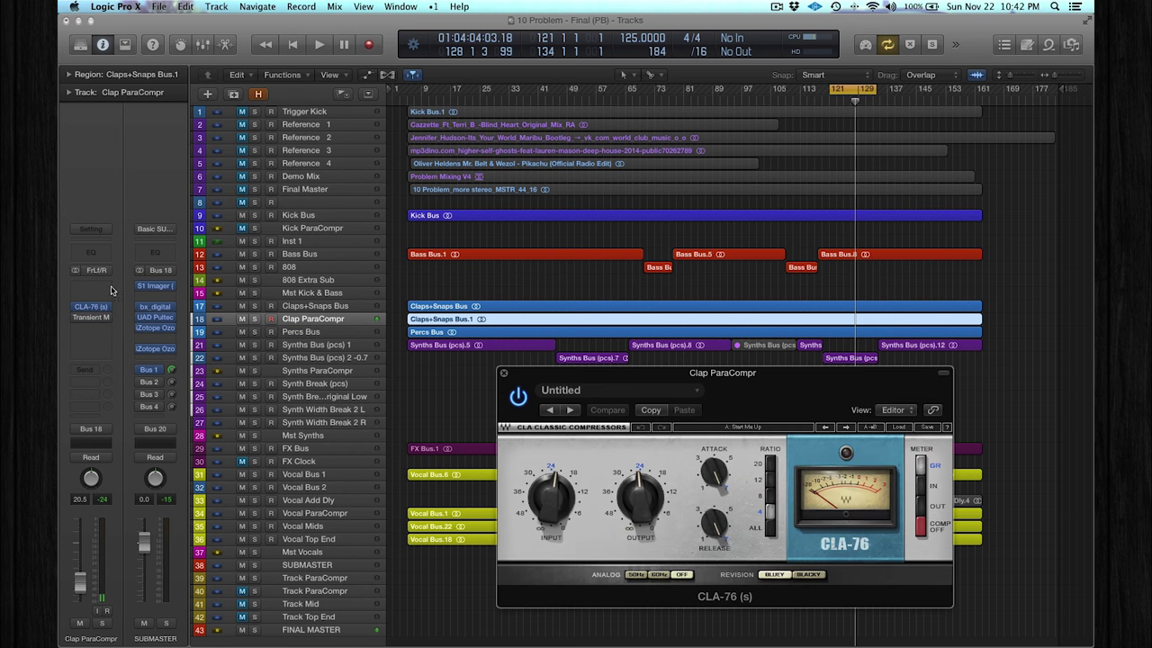
Step: Play the Clap ParaCompr track in solo, raise its fader to -9.8 dB, and stop playback
{"action": "left_click", "coordinate": [255, 320]}
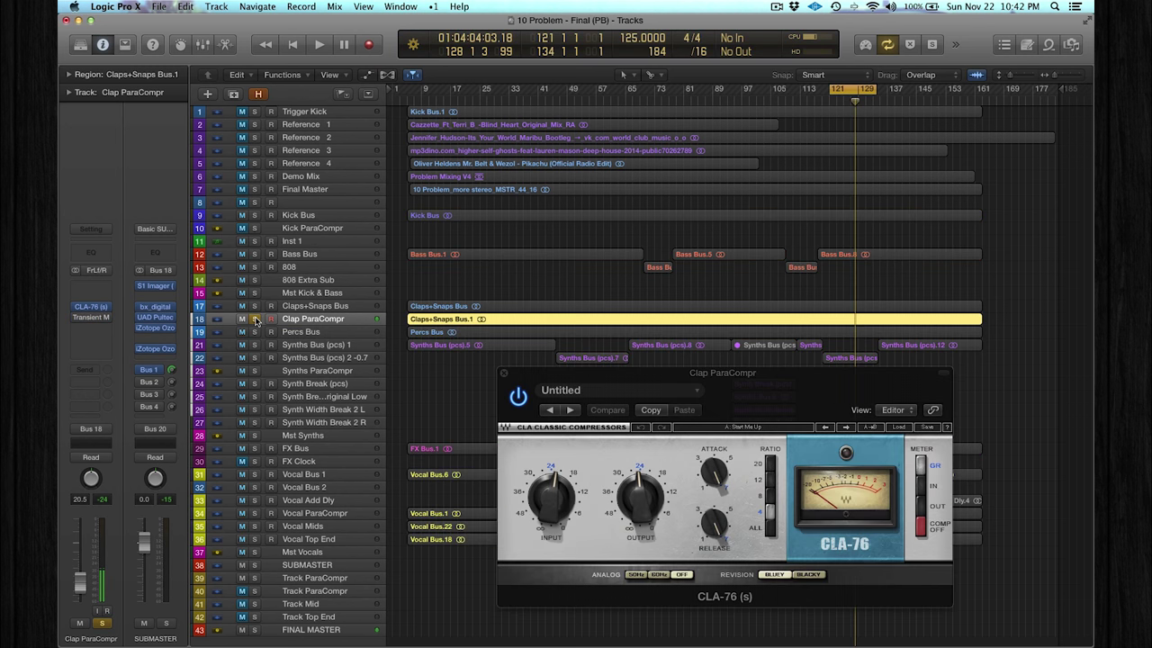
{"action": "key", "text": "space"}
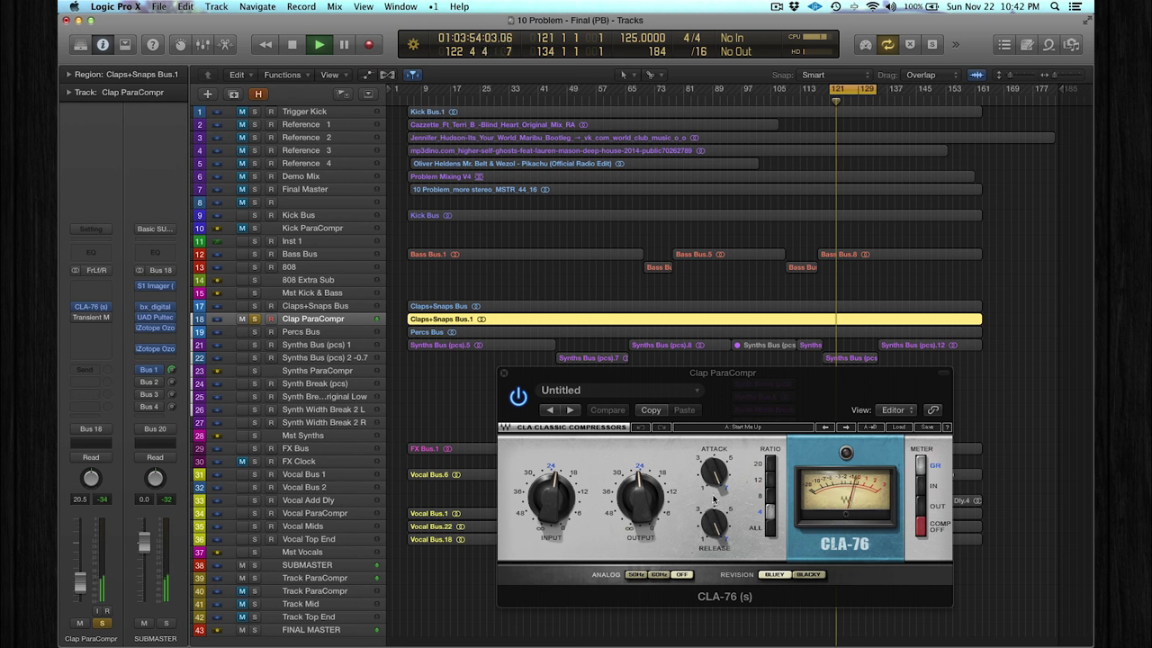
{"action": "left_click_drag", "start_coordinate": [81, 583], "coordinate": [80, 564]}
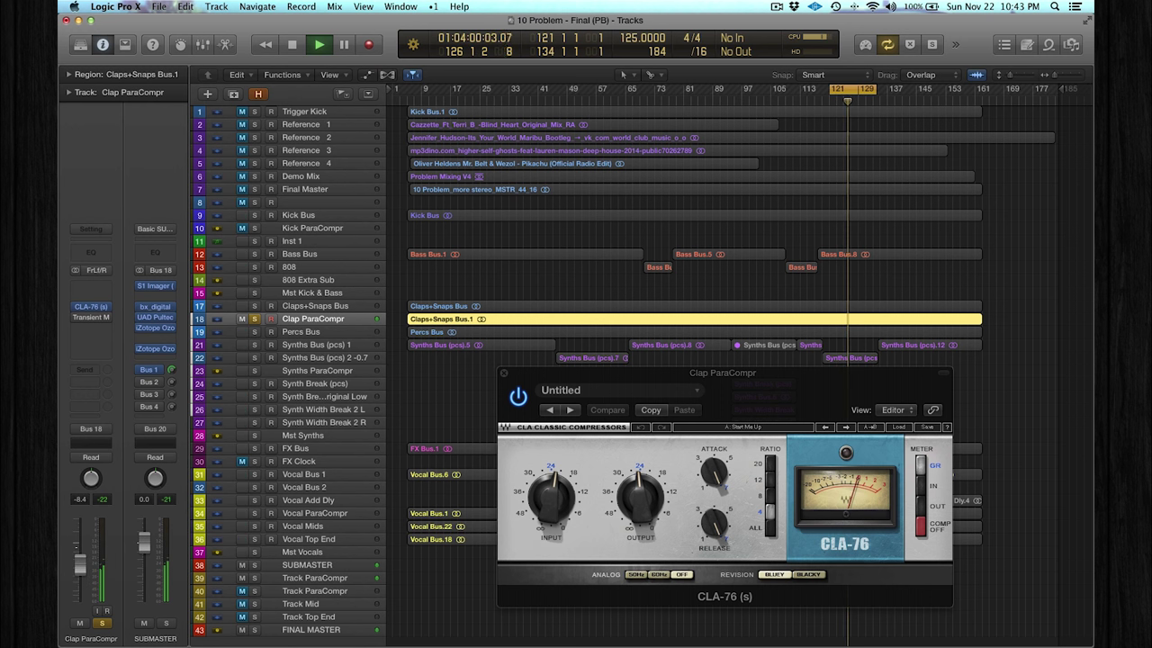
{"action": "left_click_drag", "start_coordinate": [80, 564], "coordinate": [78, 556]}
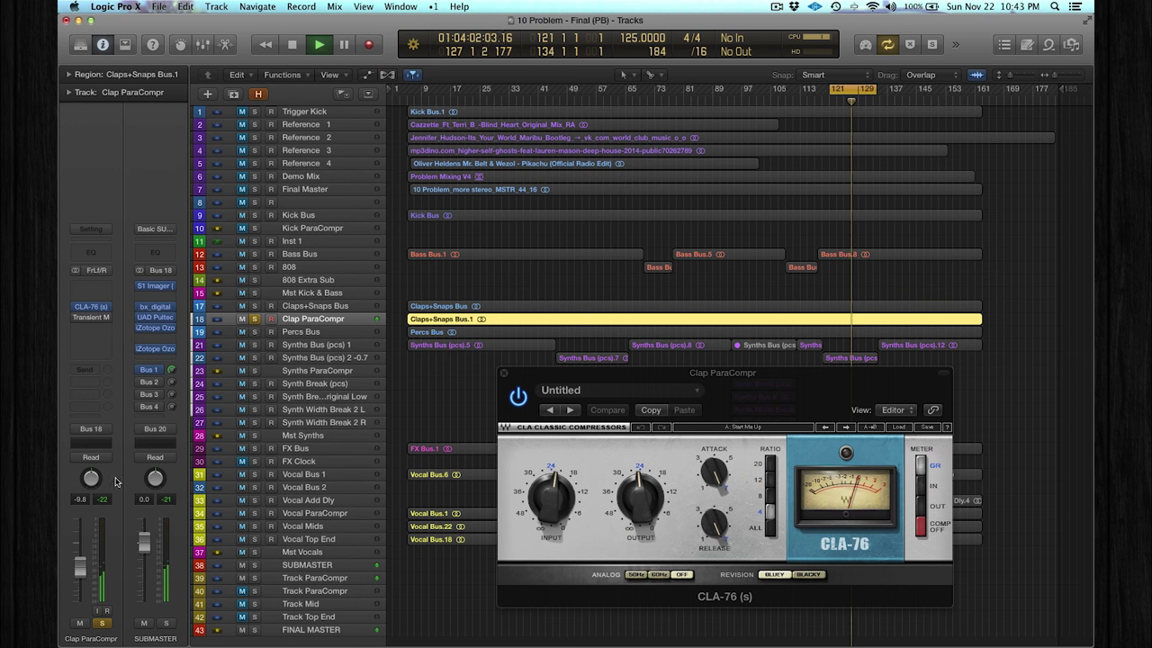
{"action": "key", "text": "space"}
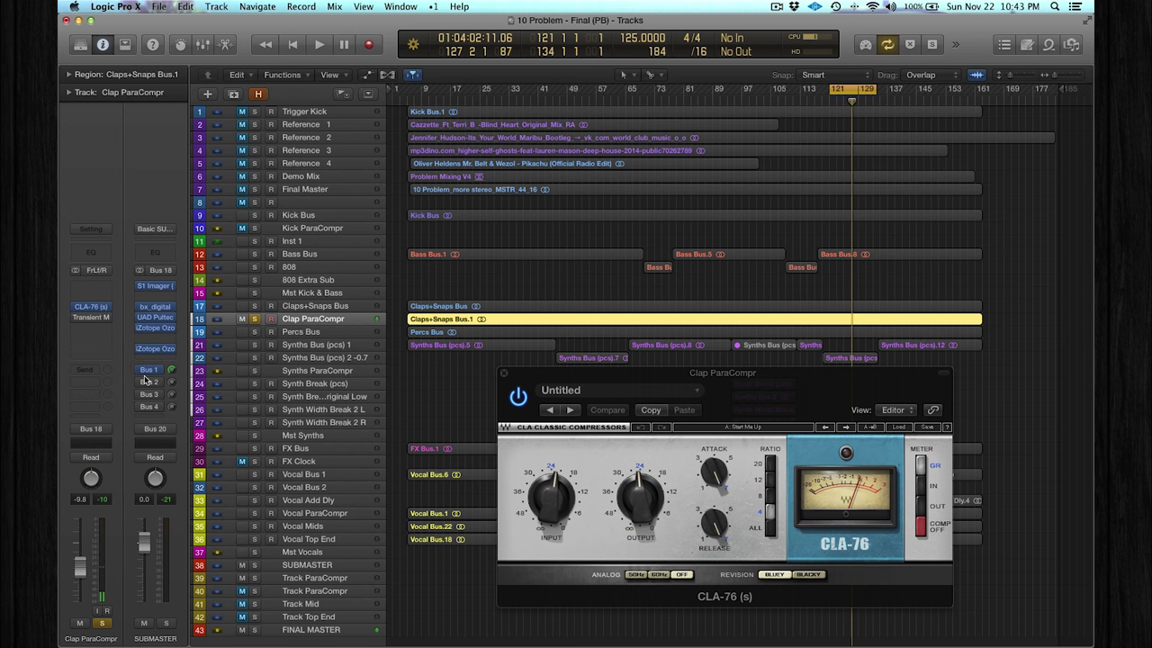
Step: Open the Transient Master on the Clap ParaCompr track with it enabled, and close the CLA-76 window
{"action": "left_click", "coordinate": [88, 321]}
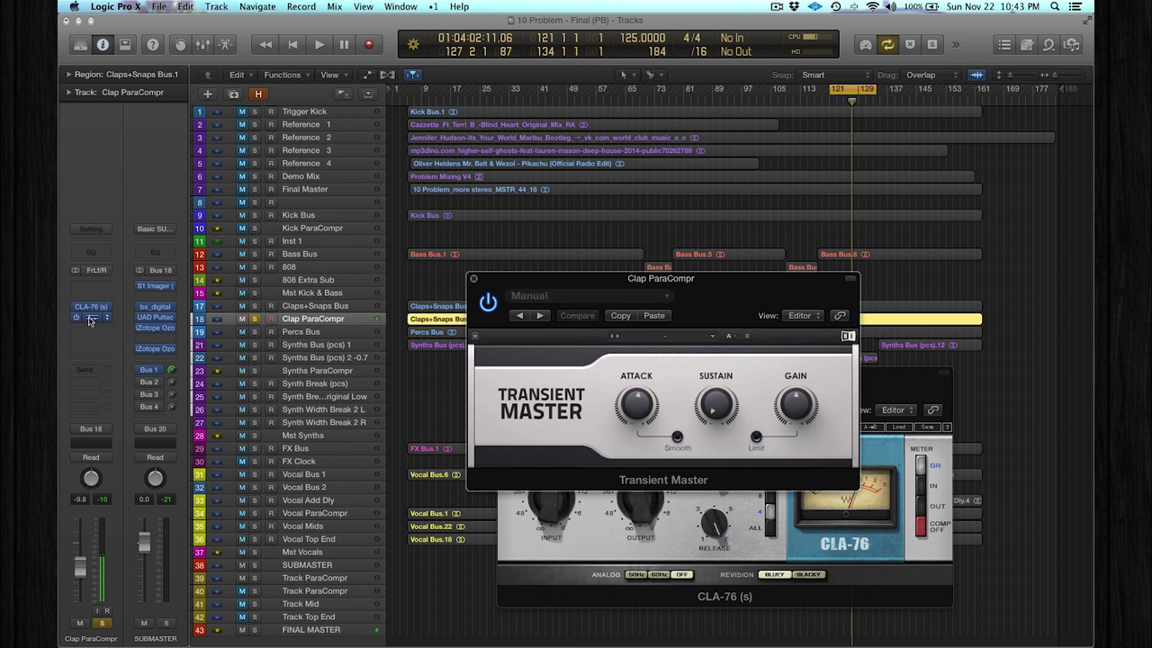
{"action": "left_click", "coordinate": [883, 381]}
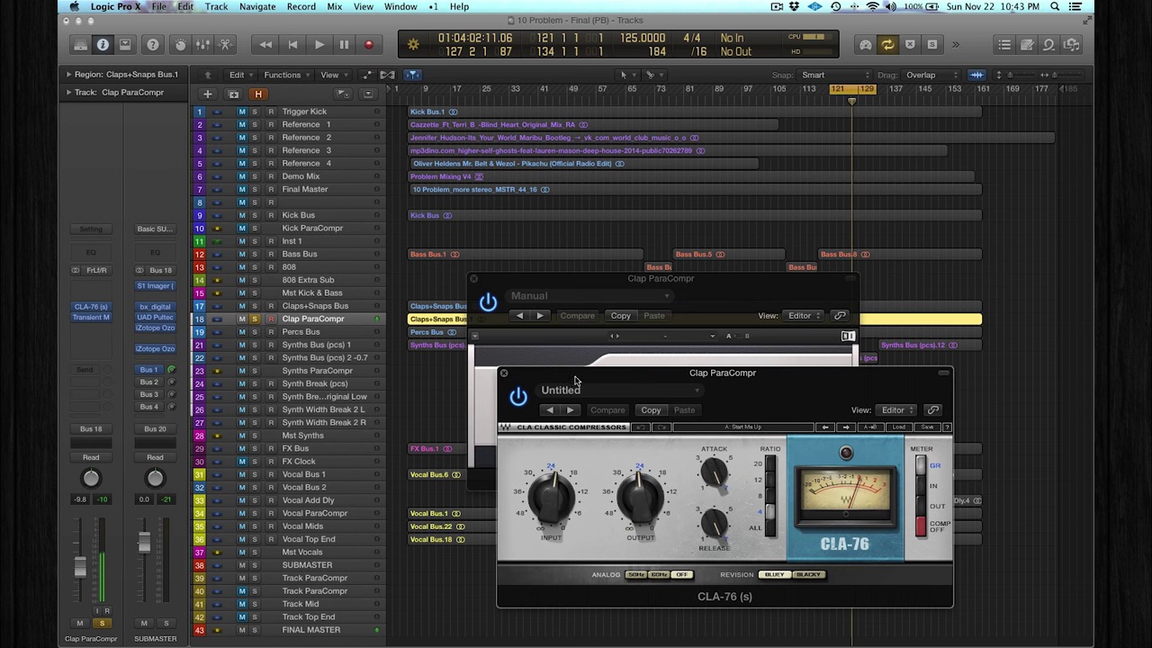
{"action": "left_click", "coordinate": [503, 373]}
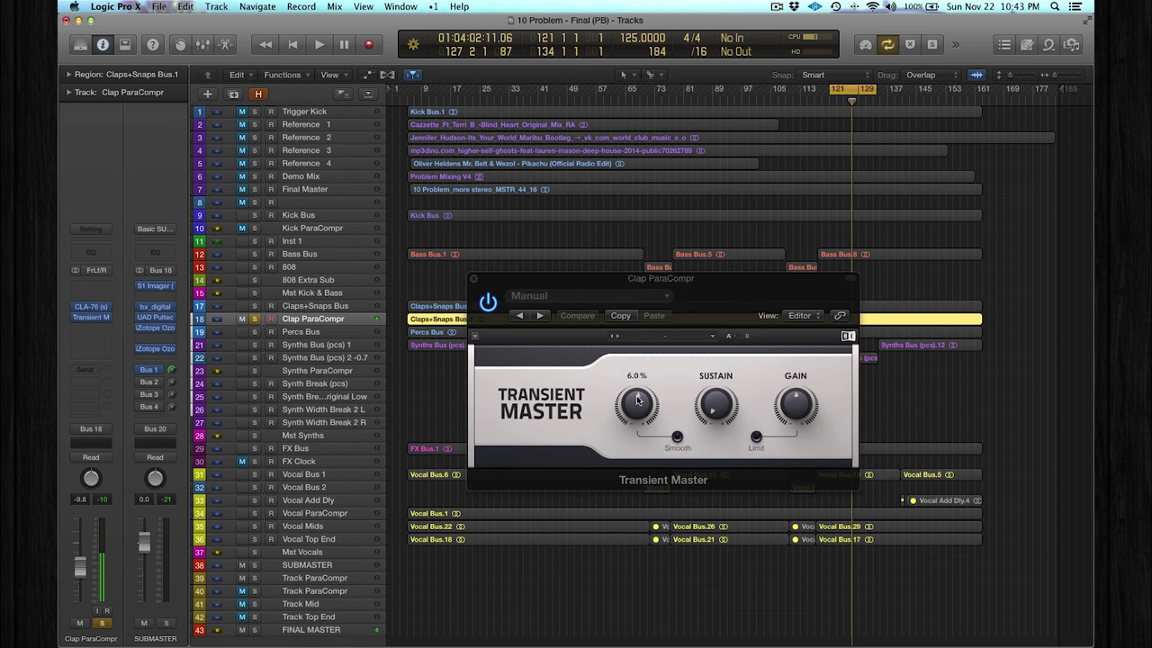
{"action": "mouse_move", "coordinate": [713, 404]}
Step: Play the claps with the Claps+Snaps Bus added to the solo, return to the full mix, and lower the Clap ParaCompr fader to -14.8 dB
{"action": "key", "text": "space"}
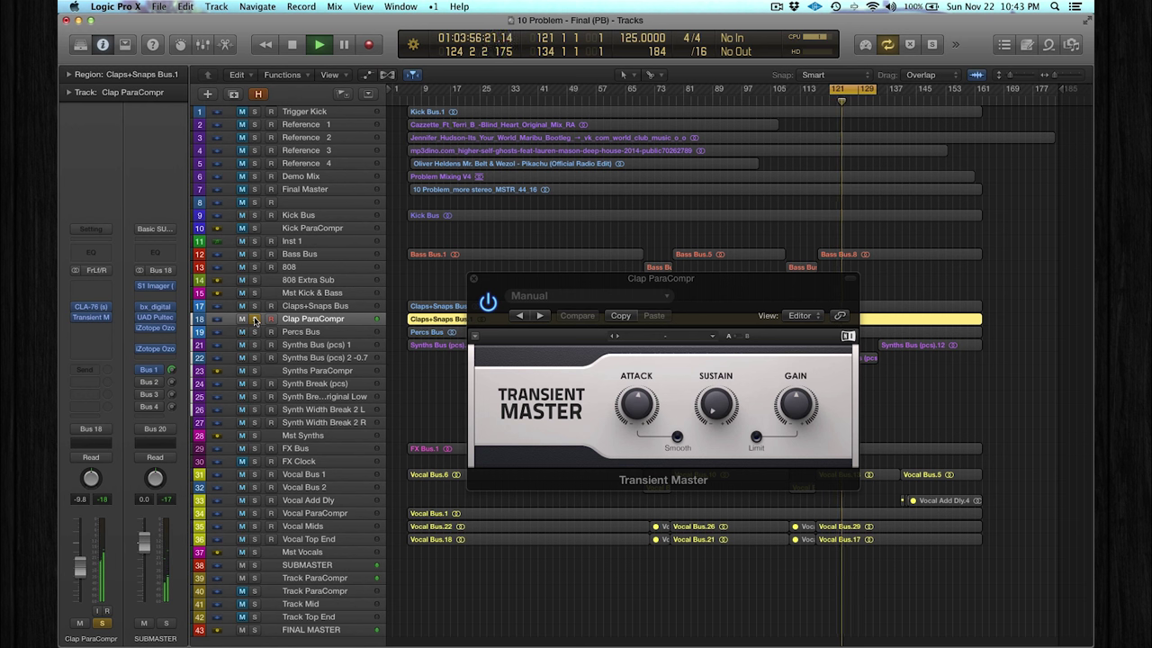
{"action": "left_click", "coordinate": [254, 307]}
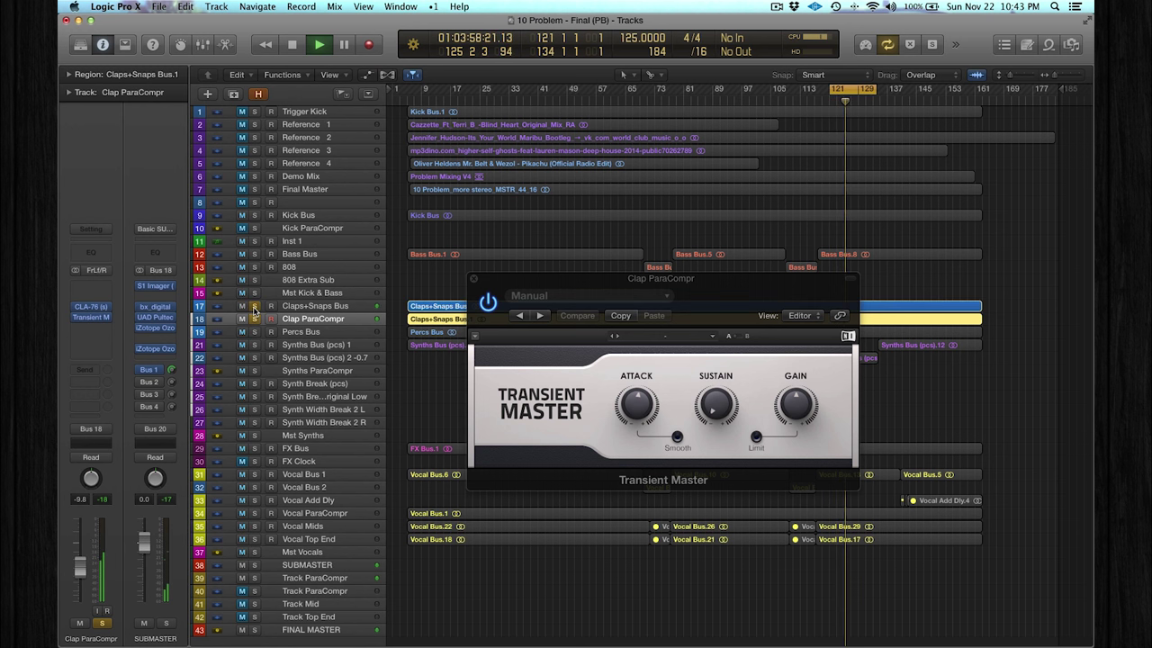
{"action": "left_click", "coordinate": [255, 319]}
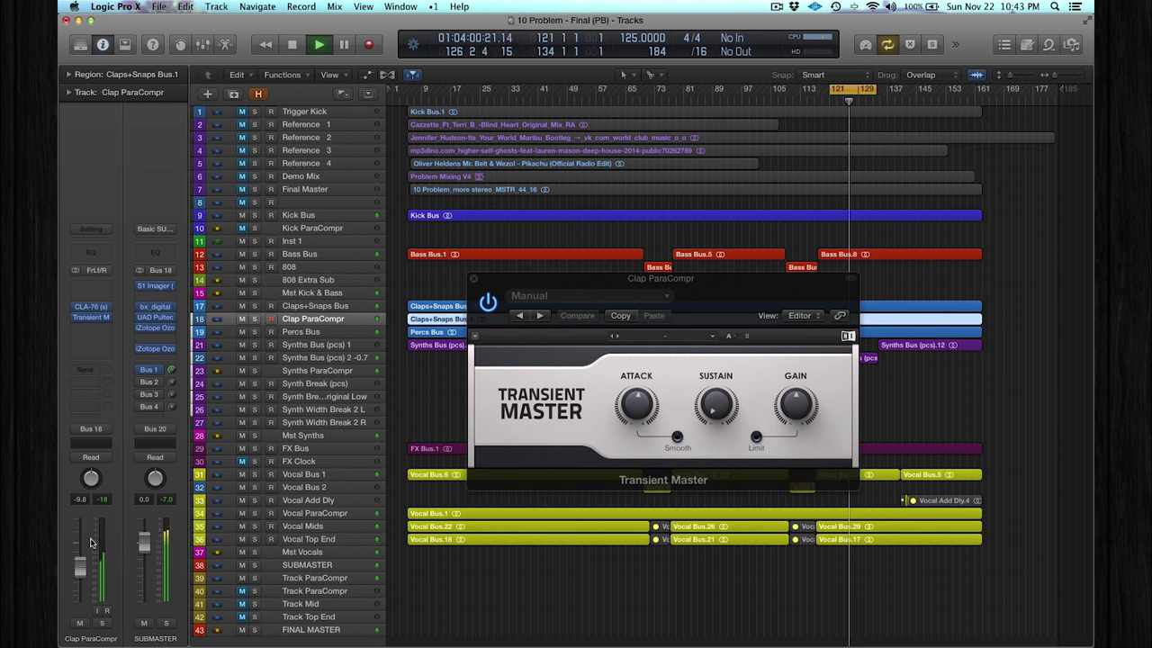
{"action": "left_click_drag", "start_coordinate": [80, 567], "coordinate": [80, 576]}
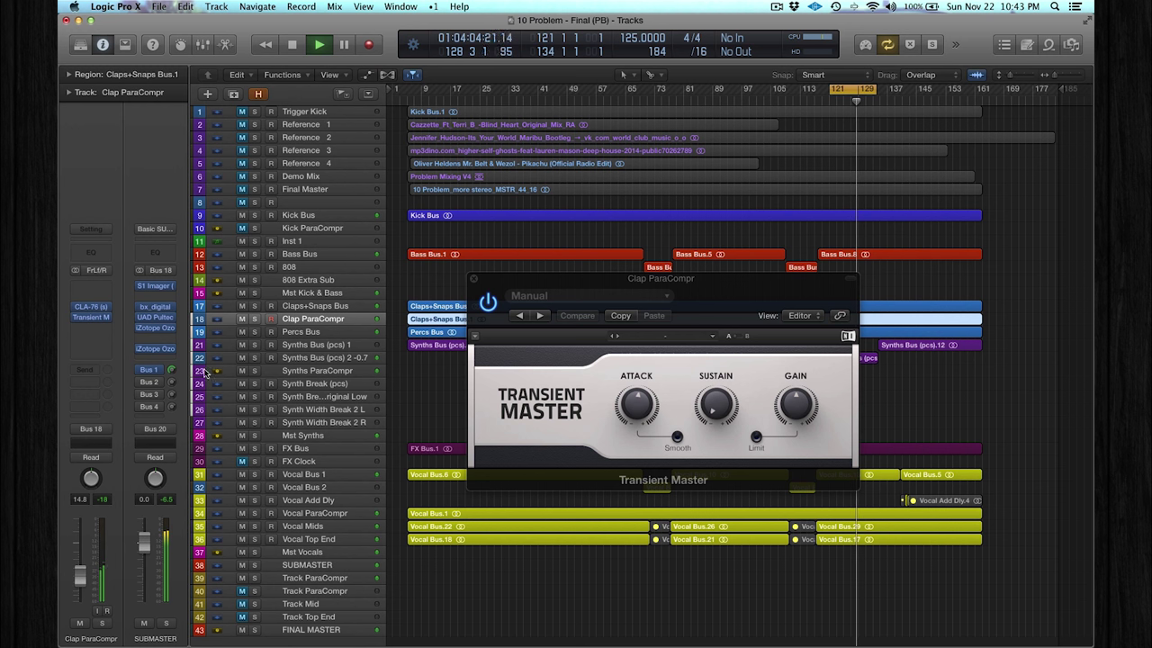
Step: Compare the full mix with Clap ParaCompr muted and unmuted, and stop playback
{"action": "left_click", "coordinate": [242, 320]}
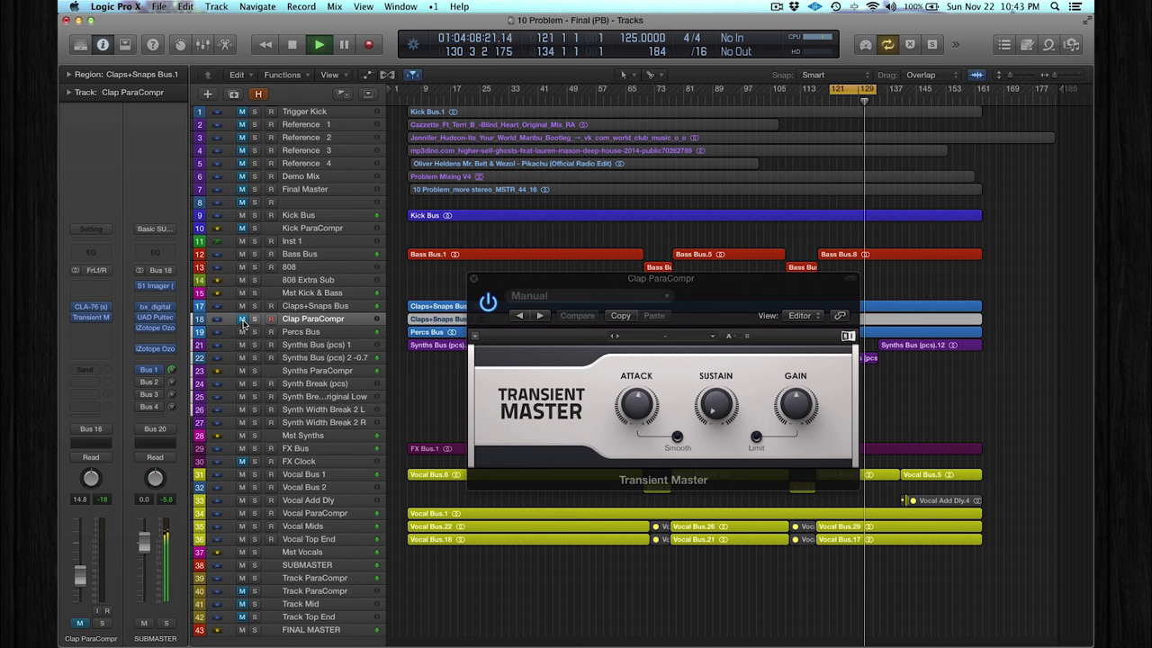
{"action": "left_click", "coordinate": [242, 320]}
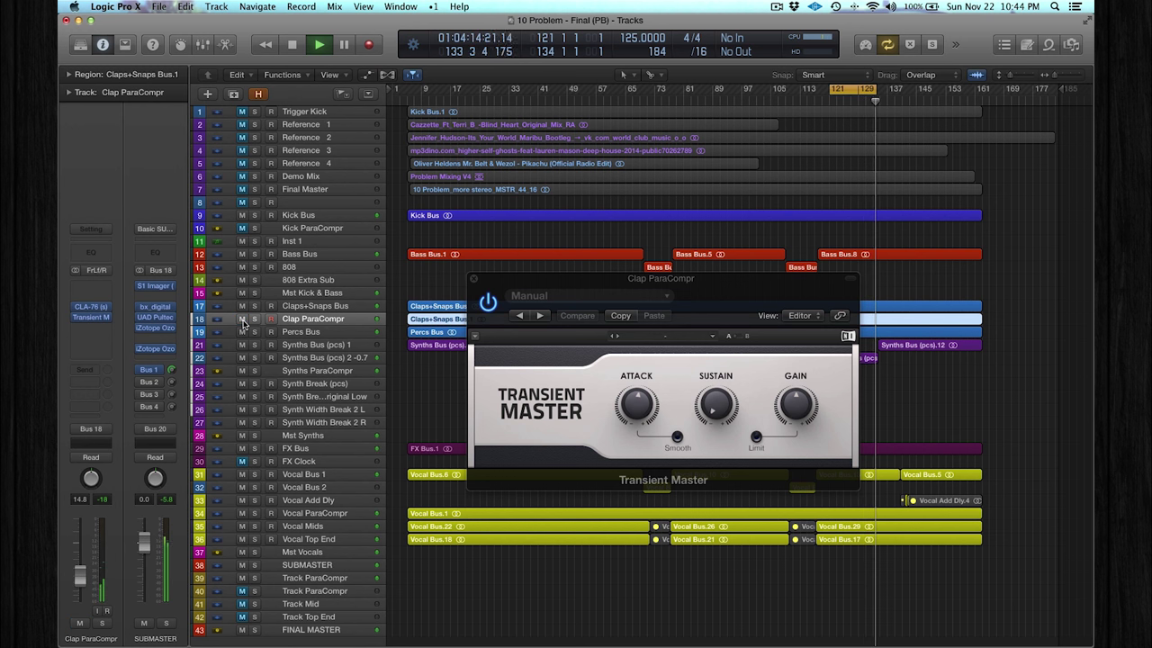
{"action": "key", "text": "space"}
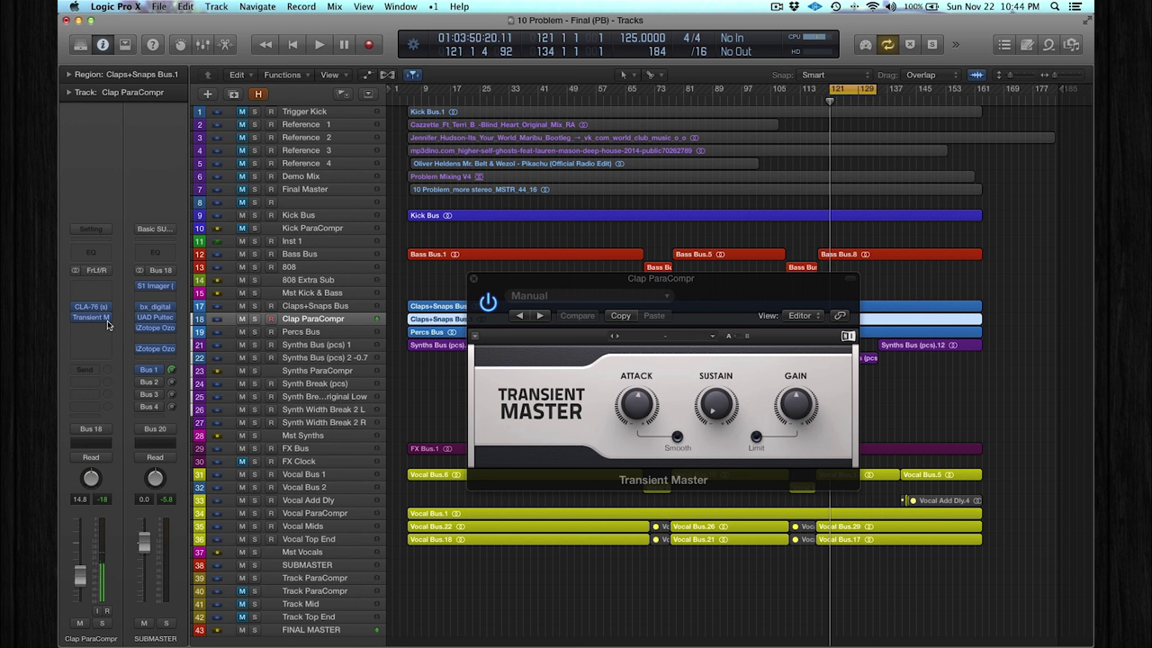
Step: Bypass Transient Master on Clap ParaCompr, insert a stereo Enveloper after it, and close the Transient Master window
{"action": "mouse_move", "coordinate": [76, 318]}
{"action": "left_click", "coordinate": [107, 329]}
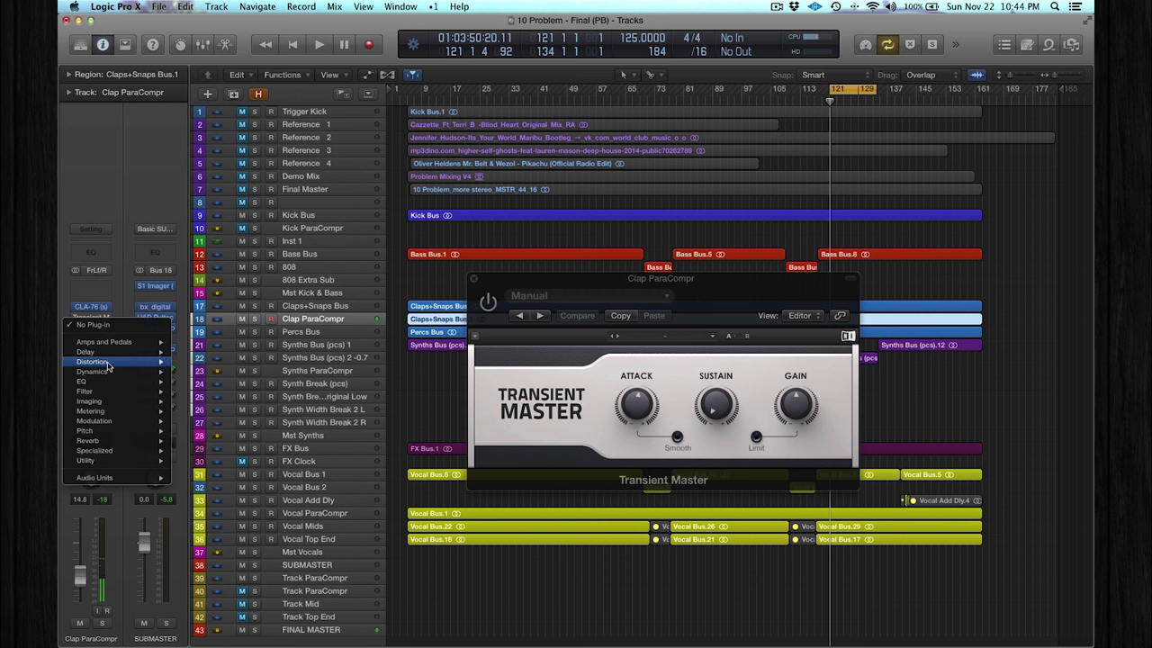
{"action": "mouse_move", "coordinate": [108, 373]}
{"action": "mouse_move", "coordinate": [241, 402]}
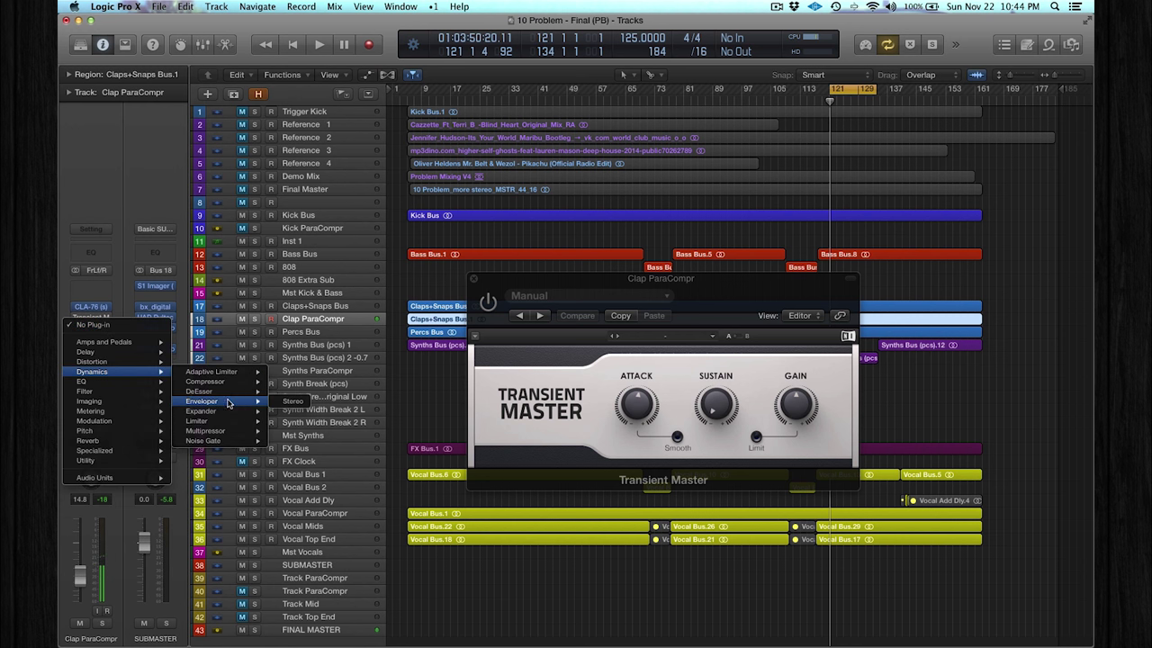
{"action": "left_click", "coordinate": [286, 402]}
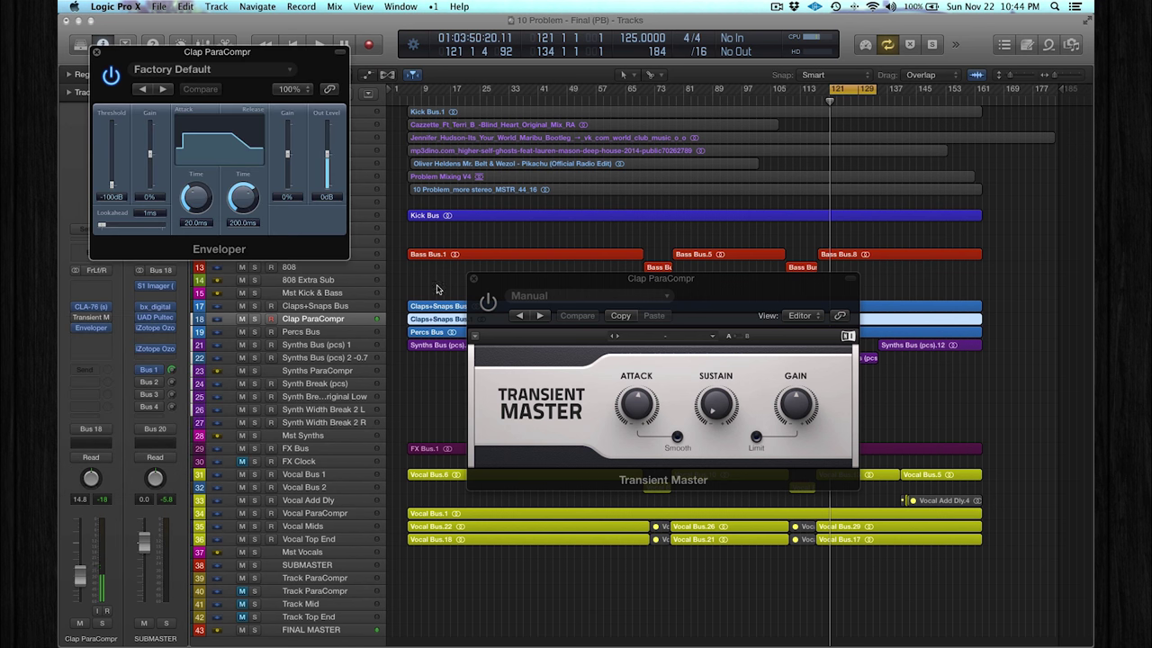
{"action": "left_click", "coordinate": [475, 278]}
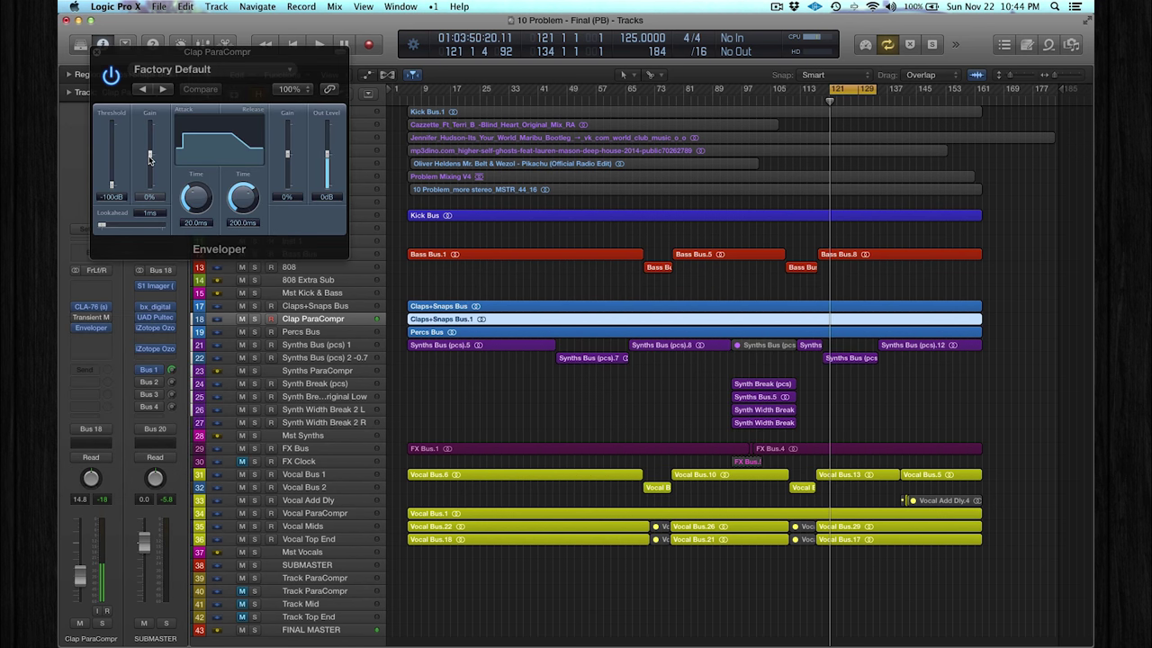
Step: Set the Enveloper's attack gain to 38%, release gain to -100% and release time to 2000 ms, and close it bypassed
{"action": "left_click_drag", "start_coordinate": [149, 160], "coordinate": [150, 151]}
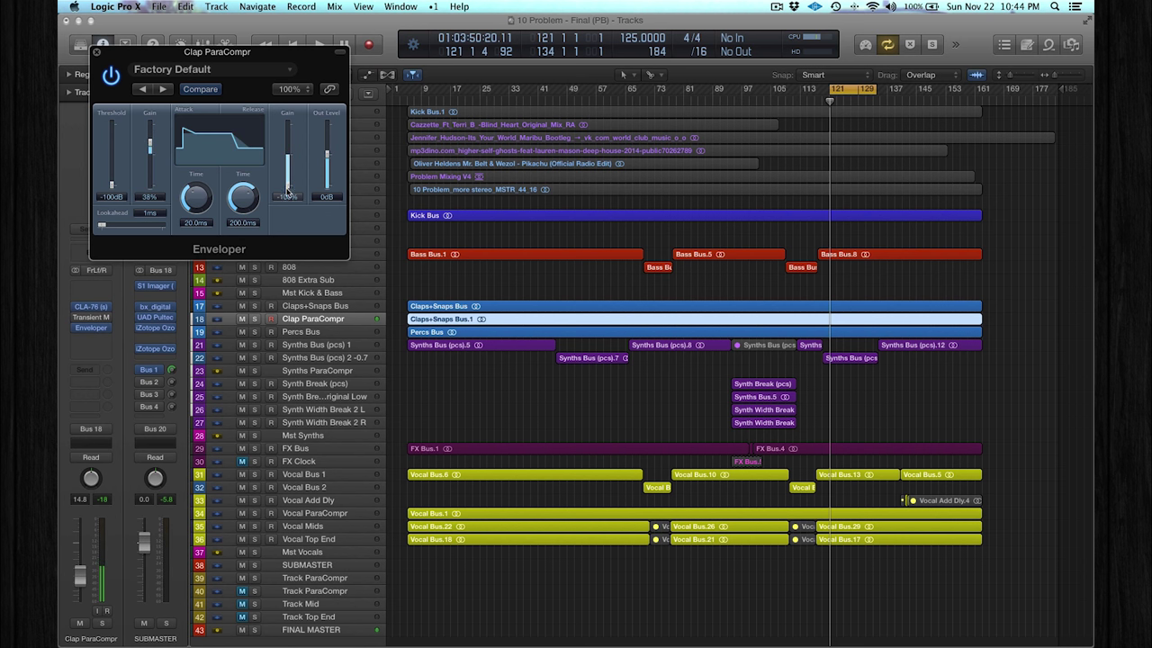
{"action": "left_click_drag", "start_coordinate": [249, 211], "coordinate": [244, 160]}
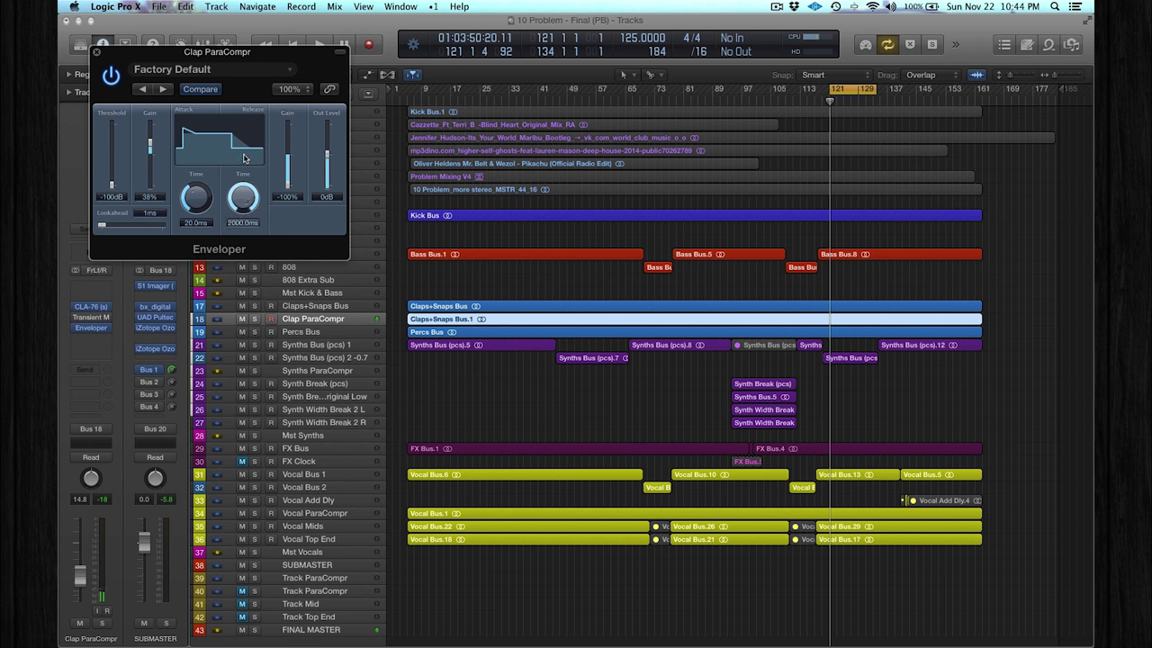
{"action": "left_click", "coordinate": [111, 75]}
{"action": "left_click", "coordinate": [96, 52]}
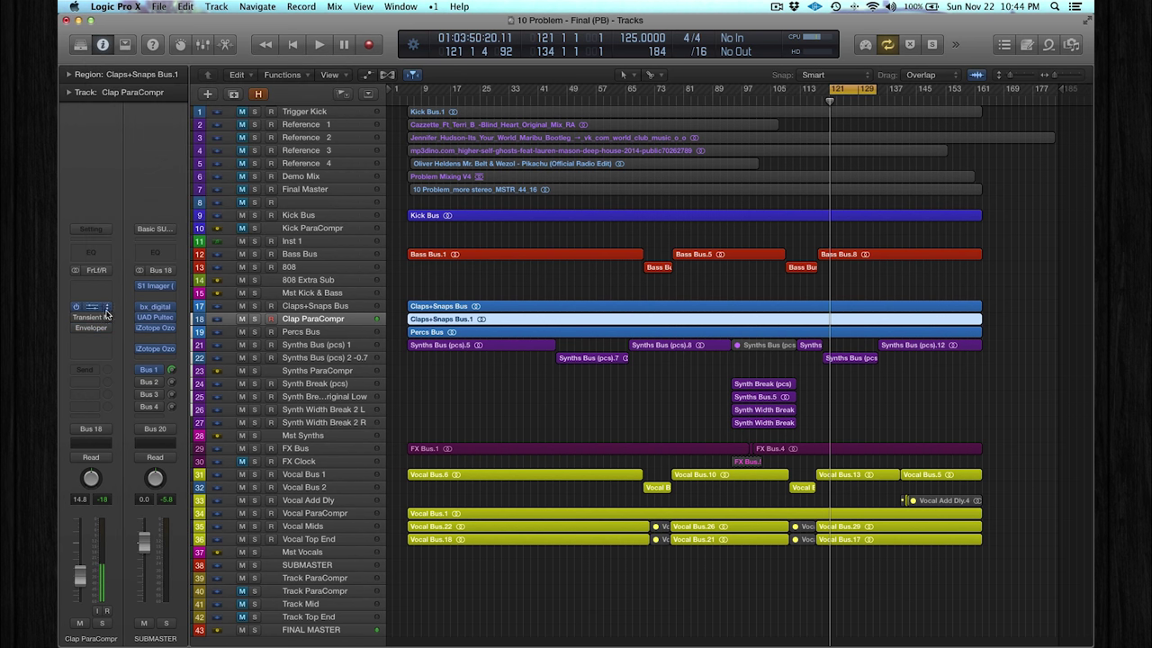
Step: Insert a stereo Flux BitterSweetV3-x64 after the Enveloper on Clap ParaCompr and try turning its Sweet/Bitter knob
{"action": "left_click", "coordinate": [99, 338]}
{"action": "mouse_move", "coordinate": [108, 489]}
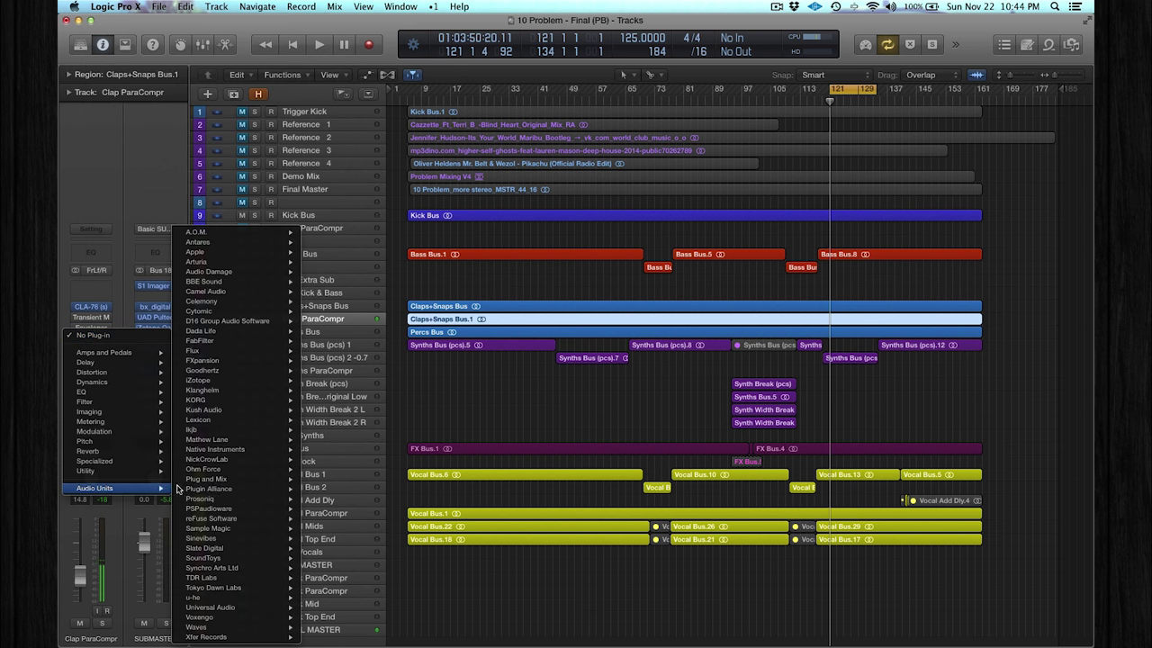
{"action": "mouse_move", "coordinate": [230, 353]}
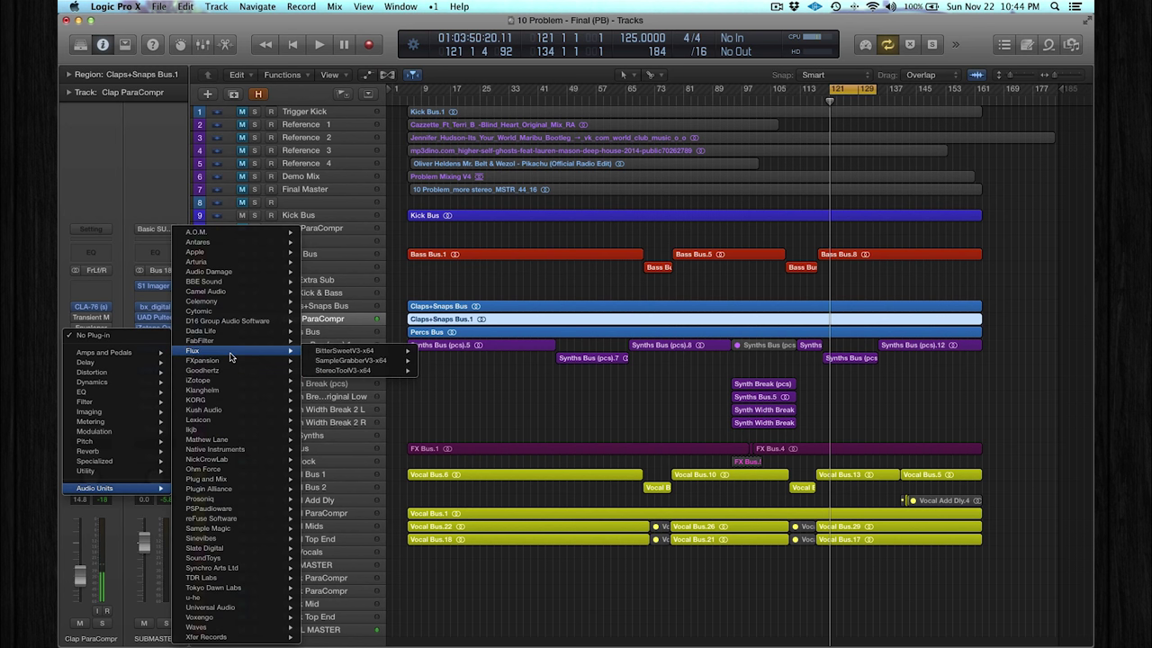
{"action": "mouse_move", "coordinate": [326, 353]}
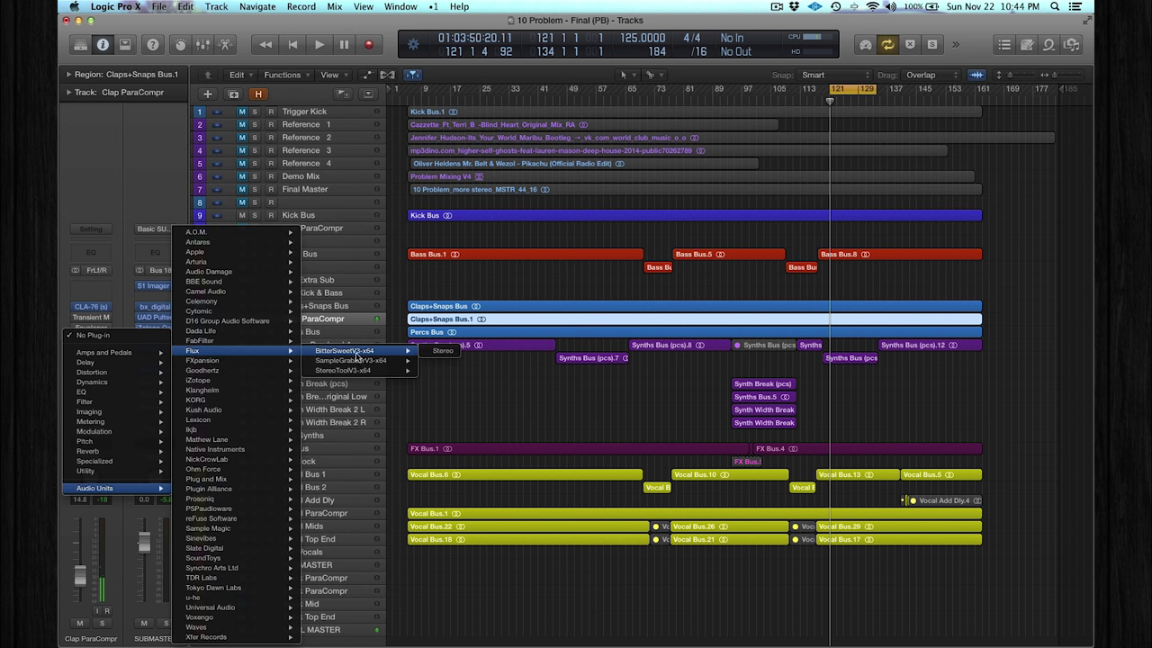
{"action": "left_click", "coordinate": [441, 351]}
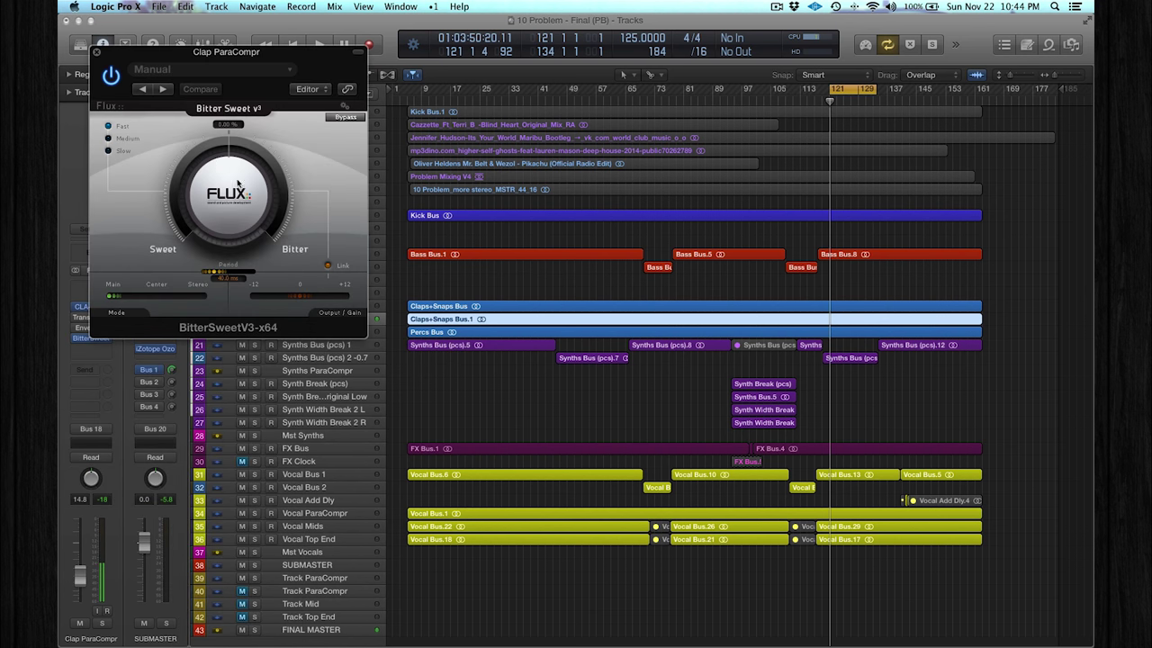
{"action": "left_click_drag", "start_coordinate": [232, 182], "coordinate": [234, 193]}
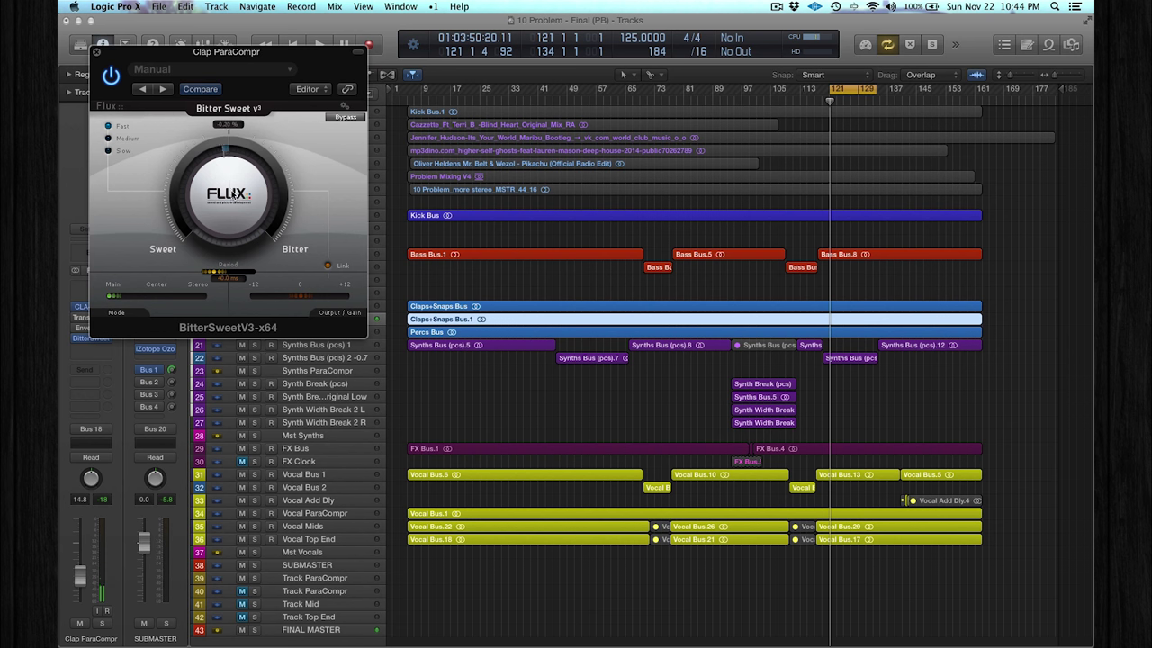
Step: Play Clap ParaCompr in solo with the BitterSweet window moved clear of the channel strip, and raise the track's fader to -7.4 dB
{"action": "key", "text": "s"}
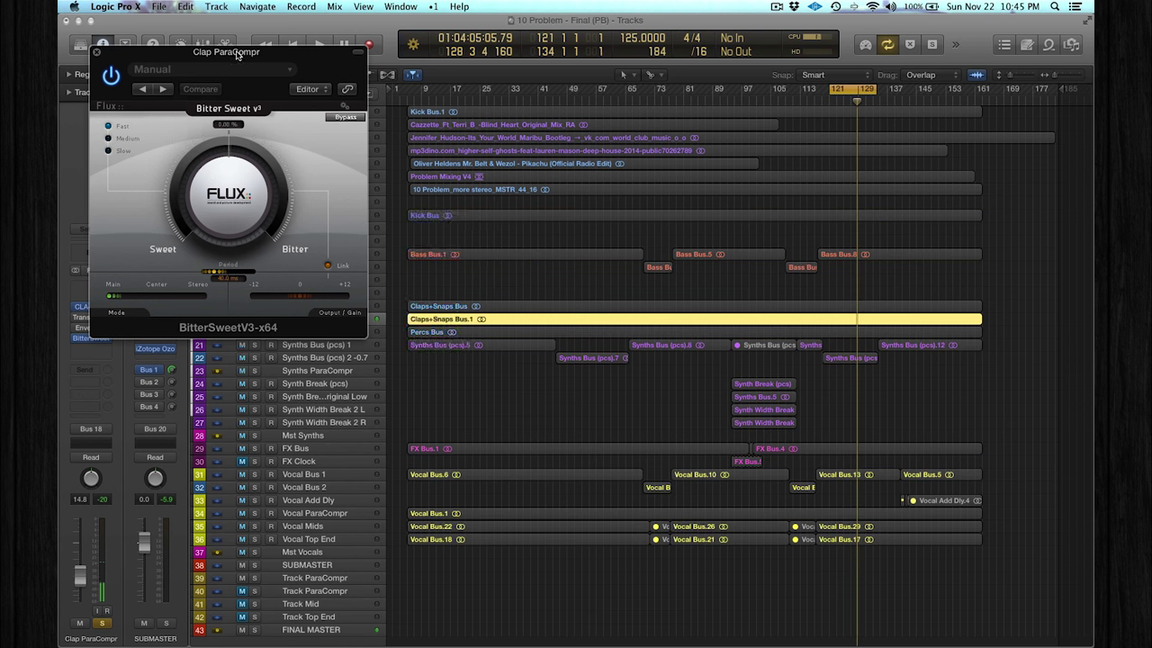
{"action": "left_click_drag", "start_coordinate": [237, 54], "coordinate": [536, 112]}
{"action": "key", "text": "space"}
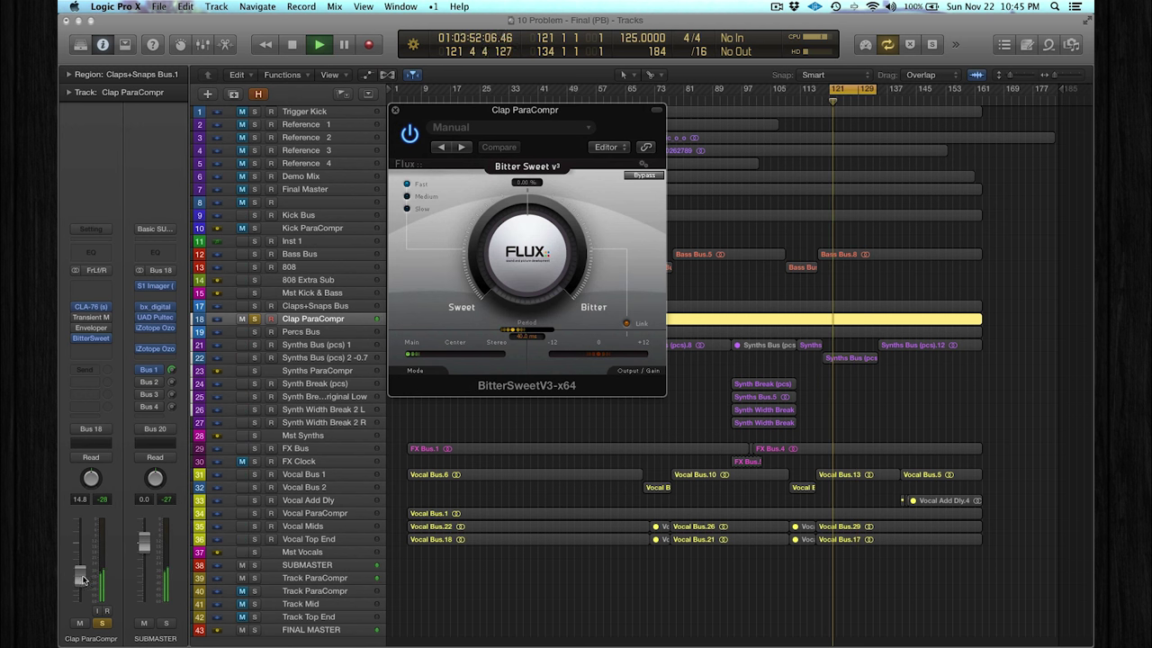
{"action": "left_click_drag", "start_coordinate": [81, 577], "coordinate": [81, 563]}
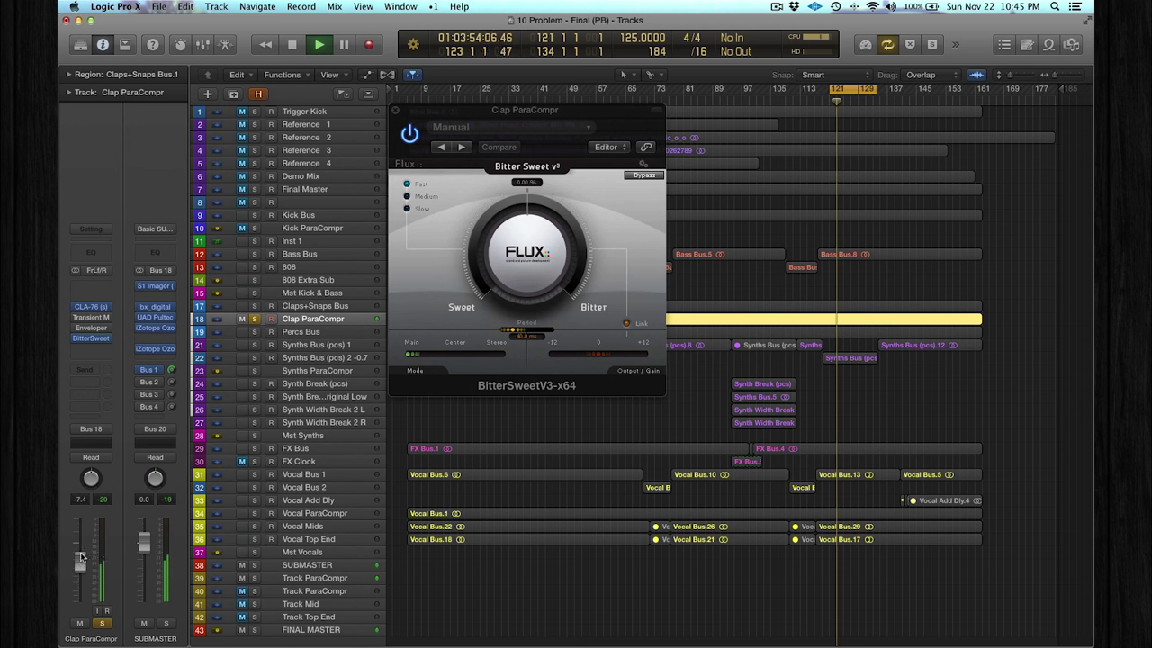
Step: Audition the BitterSweet knob between Sweet and Bitter on the soloed claps, bypass and close the plug-in, and stop playback
{"action": "left_click_drag", "start_coordinate": [523, 251], "coordinate": [487, 299]}
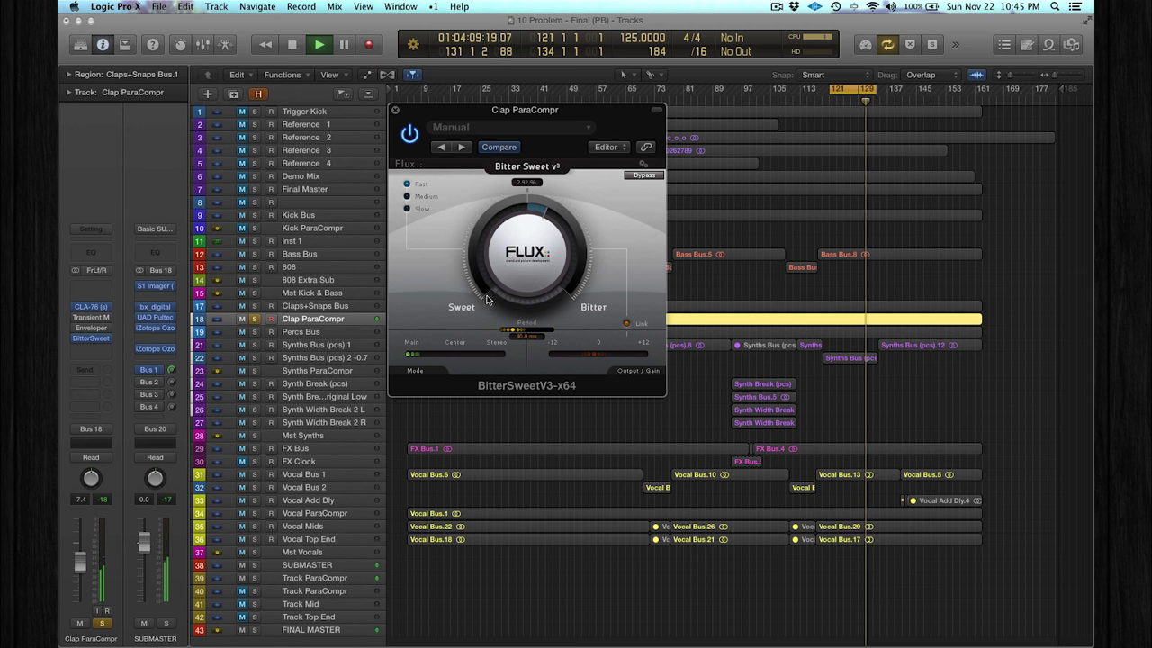
{"action": "left_click", "coordinate": [409, 135]}
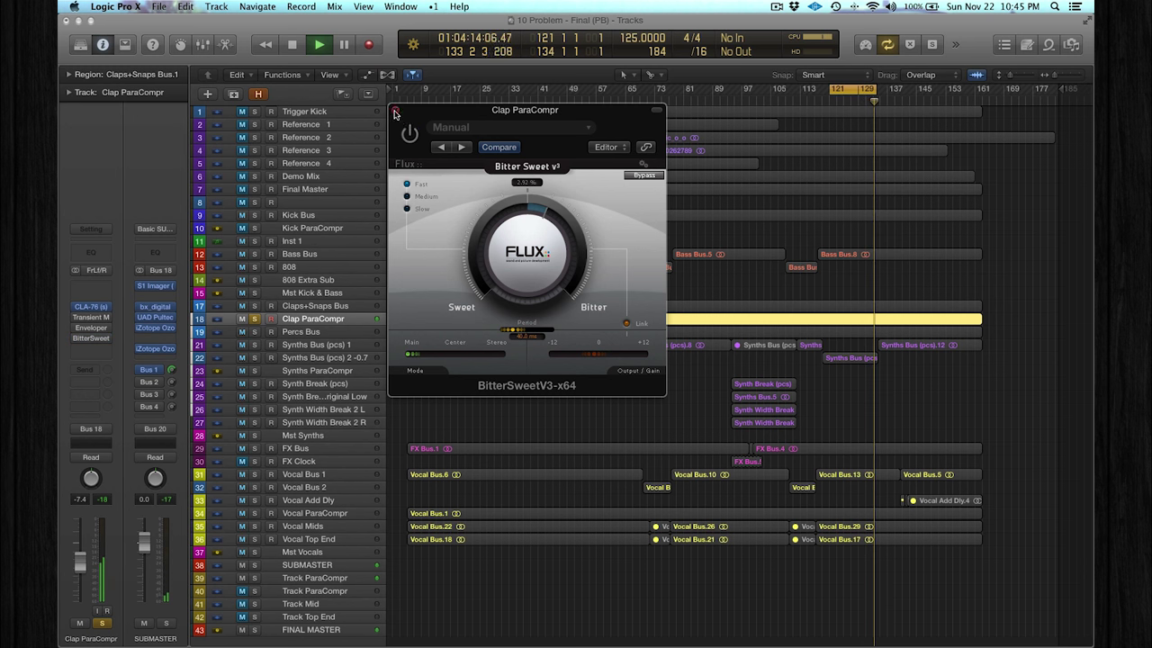
{"action": "left_click", "coordinate": [394, 110]}
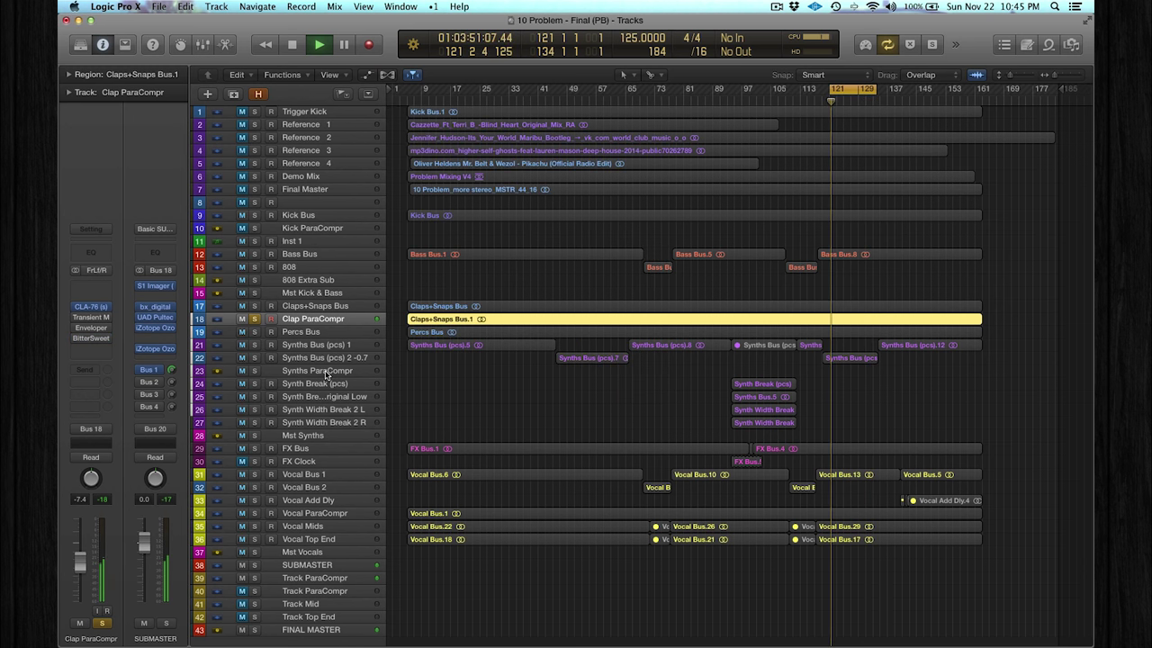
{"action": "key", "text": "space"}
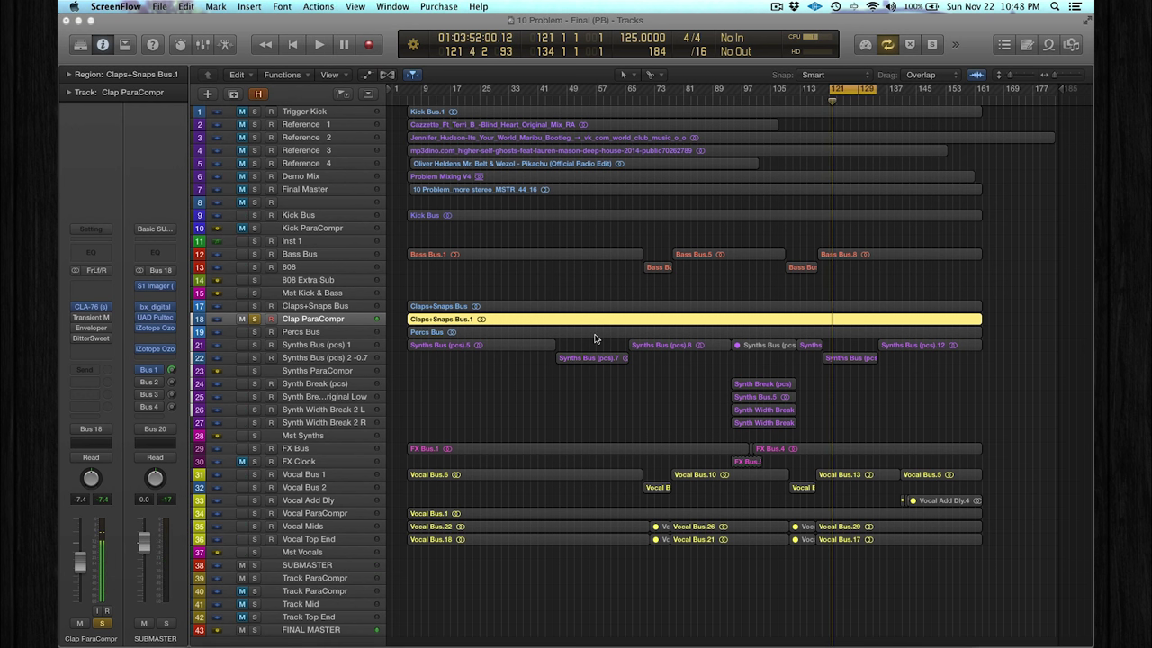
Step: Select the Percs Bus track and solo it in place of Clap ParaCompr
{"action": "left_click", "coordinate": [315, 333]}
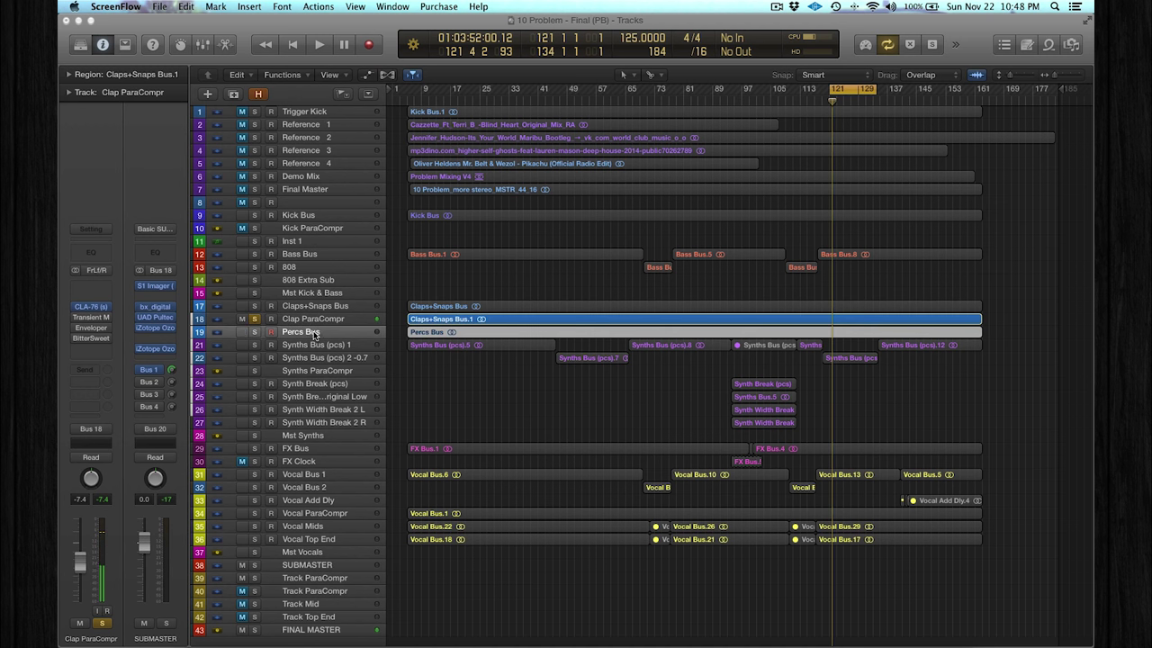
{"action": "left_click", "coordinate": [255, 332]}
{"action": "left_click", "coordinate": [255, 319]}
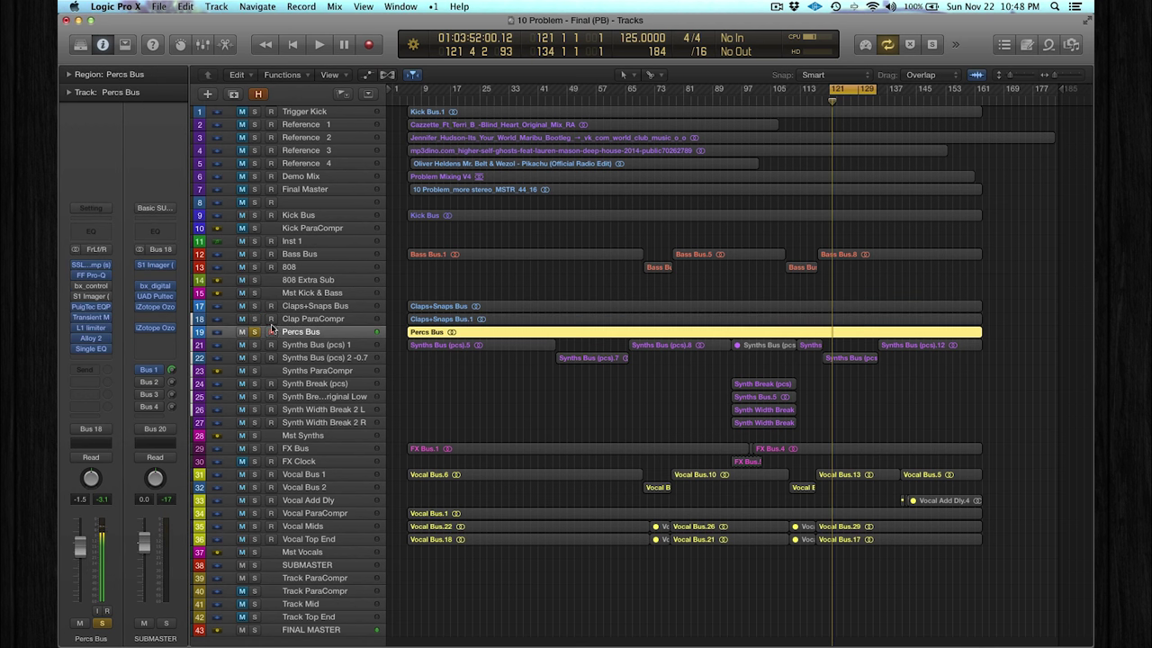
{"action": "left_click", "coordinate": [271, 331]}
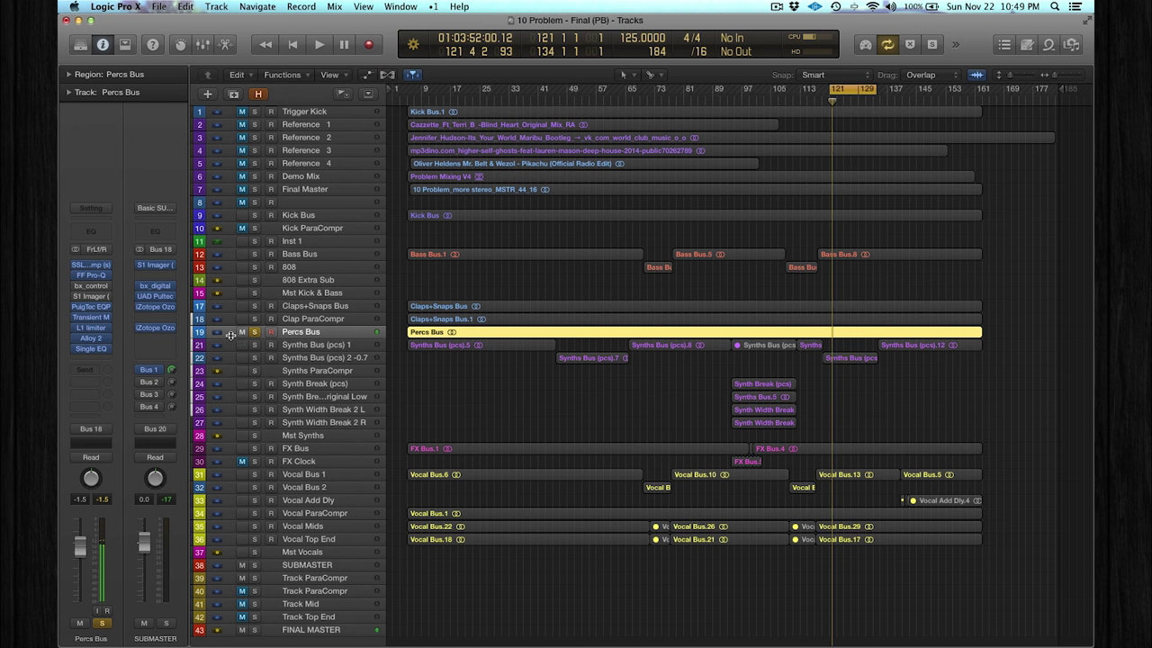
Step: Bypass every active insert on Percs Bus, play the unprocessed percussion in solo and stop playback
{"action": "left_click", "coordinate": [77, 350]}
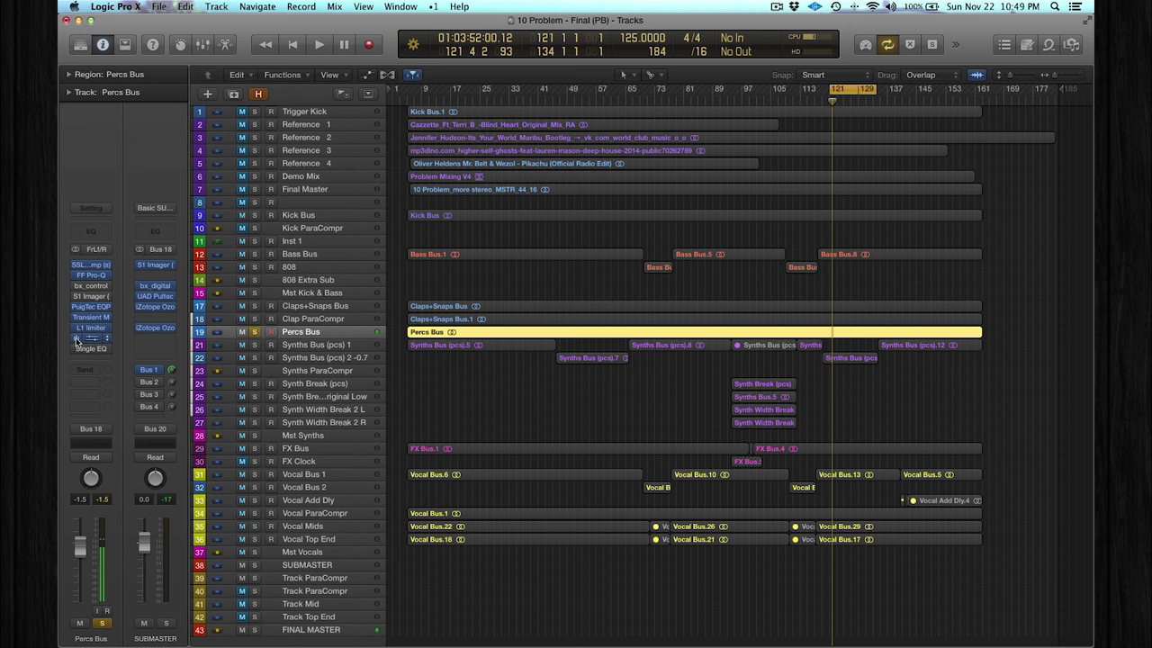
{"action": "left_click", "coordinate": [77, 340]}
{"action": "left_click", "coordinate": [76, 329]}
{"action": "left_click", "coordinate": [76, 318]}
{"action": "left_click", "coordinate": [77, 307]}
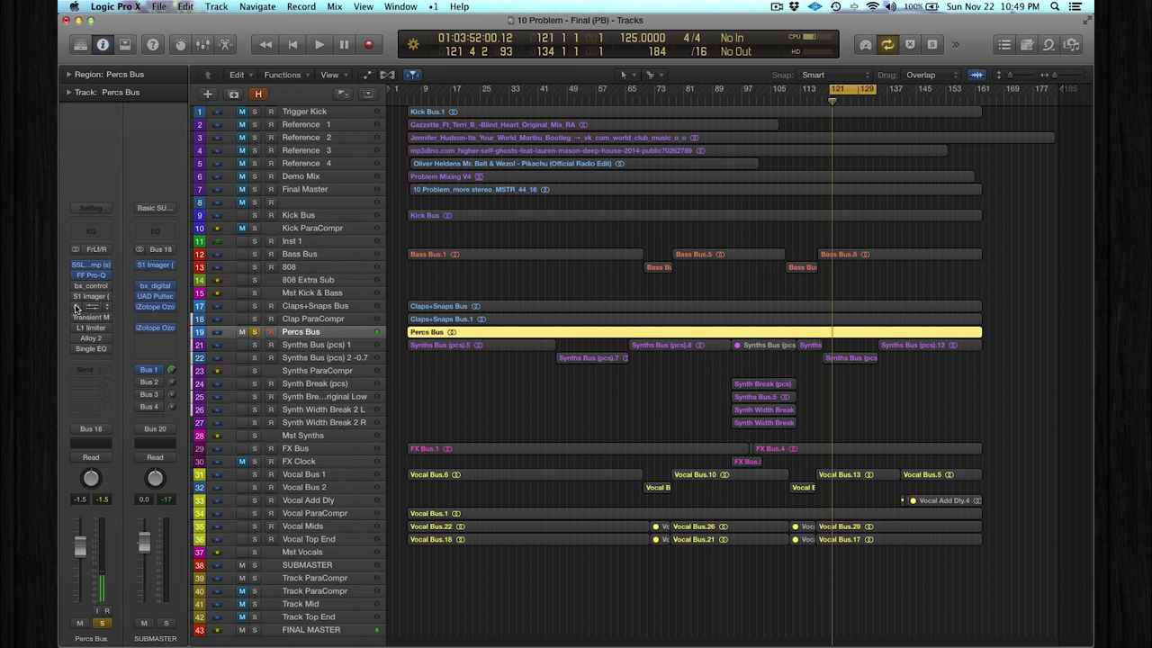
{"action": "left_click", "coordinate": [77, 284]}
{"action": "left_click", "coordinate": [76, 274]}
{"action": "left_click", "coordinate": [77, 266]}
{"action": "key", "text": "space"}
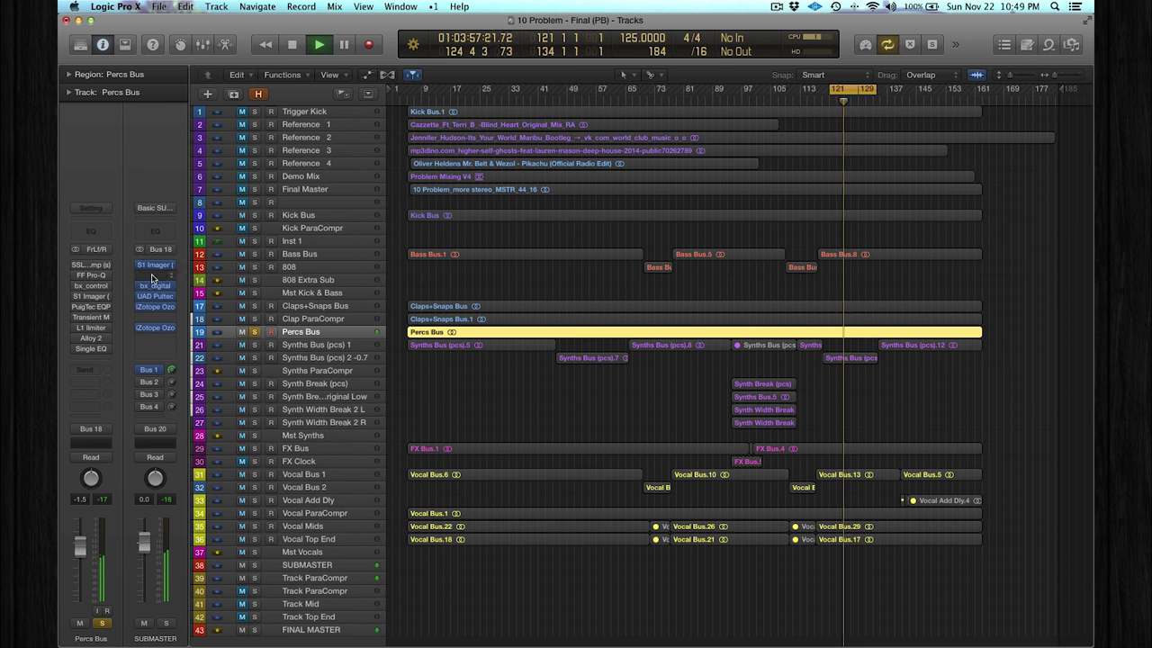
{"action": "key", "text": "space"}
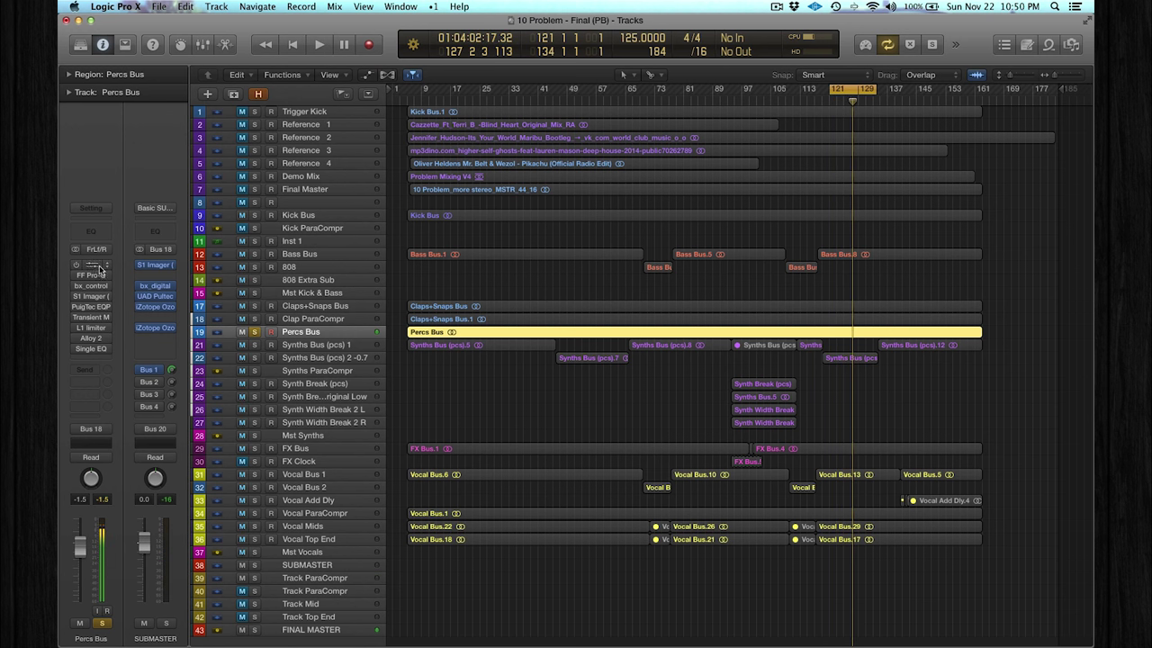
Step: Re-enable the SSLComp on Percs Bus, check its side-chain source Audio 7 - Trigger Kick, and play the soloed percussion
{"action": "left_click", "coordinate": [99, 267]}
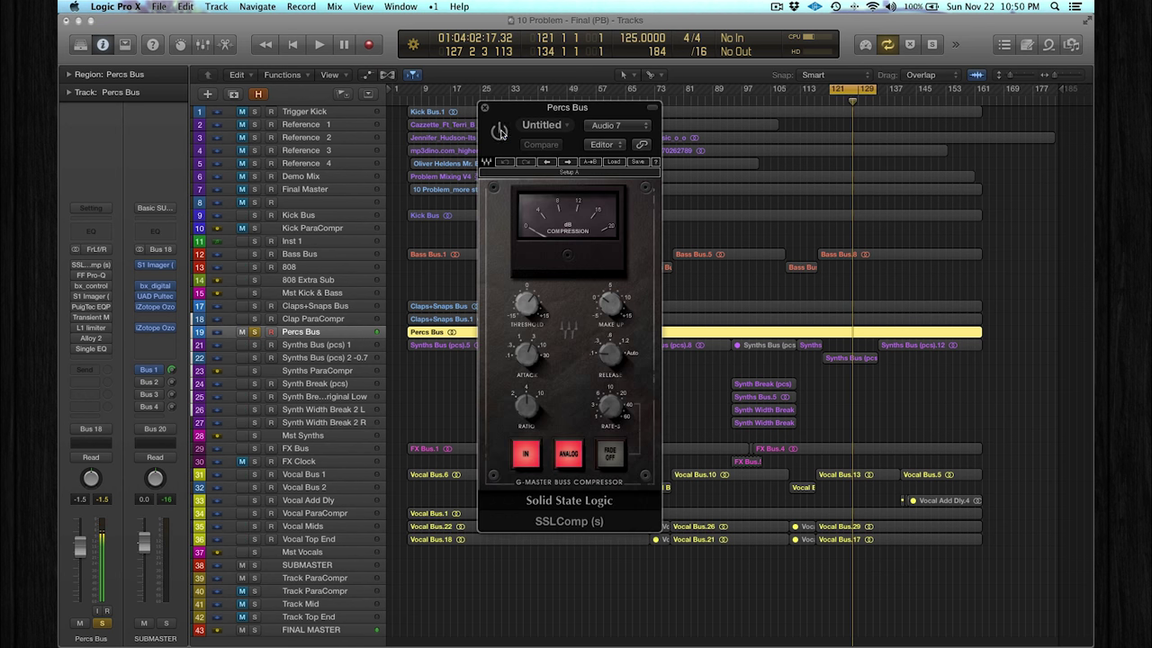
{"action": "left_click", "coordinate": [619, 125]}
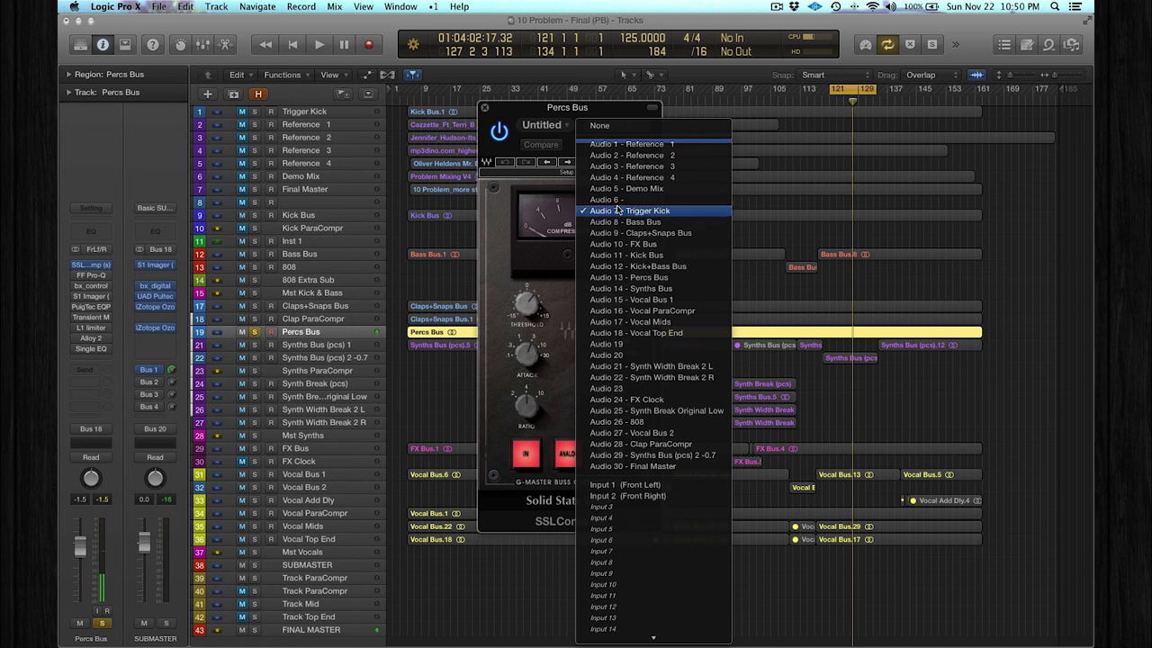
{"action": "left_click", "coordinate": [520, 232]}
{"action": "key", "text": "space"}
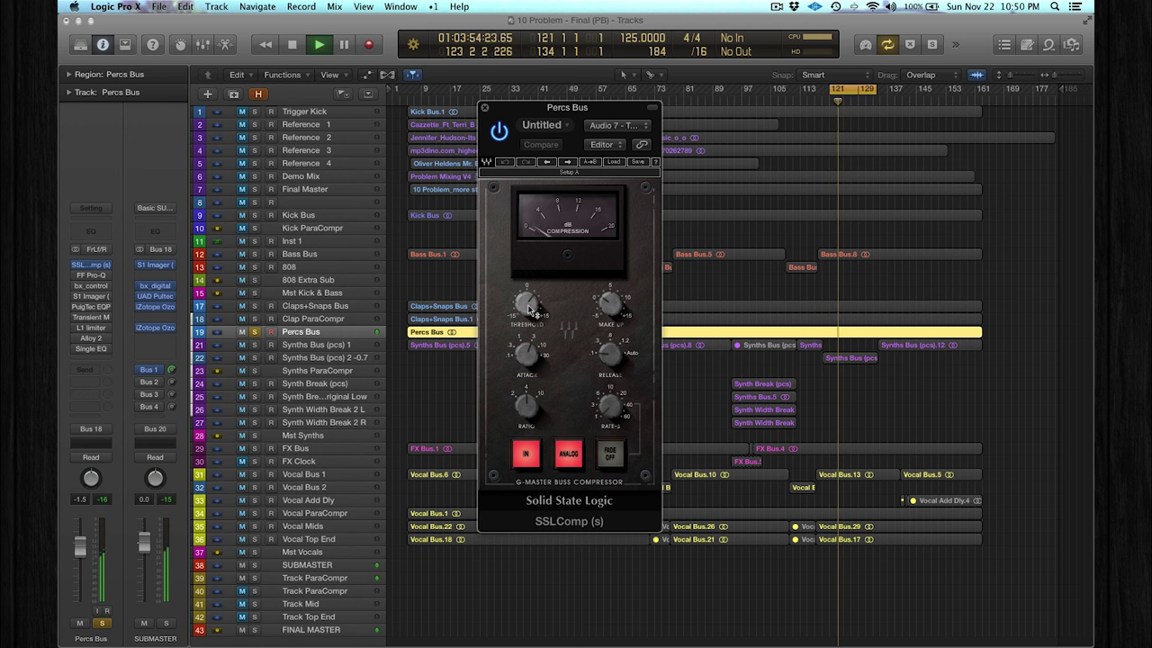
{"action": "mouse_move", "coordinate": [531, 359]}
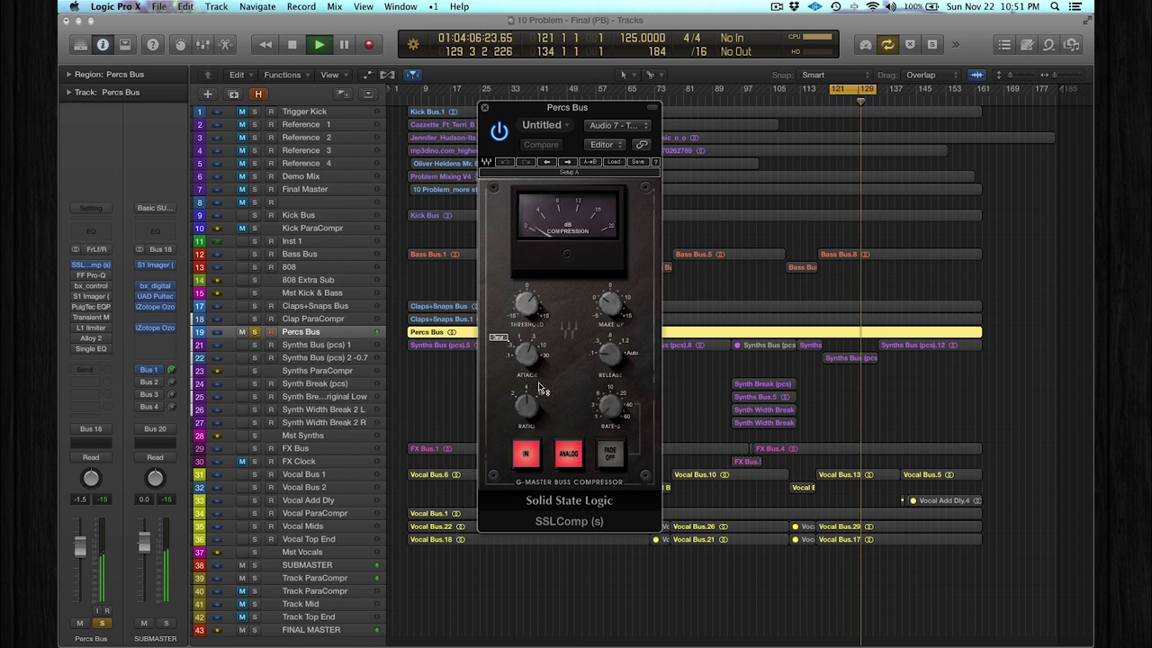
Step: Unsolo Percs Bus, try the SSLComp's release at Auto and other settings in the full mix, and stop playback and close the plug-in
{"action": "left_click_drag", "start_coordinate": [602, 347], "coordinate": [603, 315]}
{"action": "key", "text": "s"}
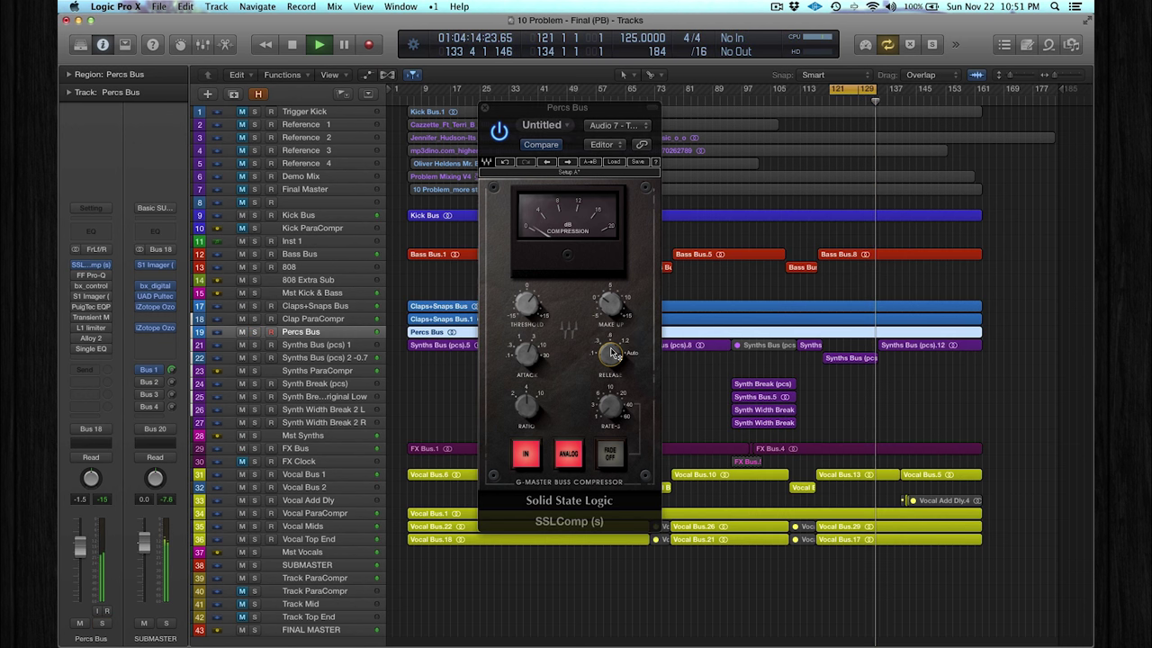
{"action": "mouse_move", "coordinate": [613, 352]}
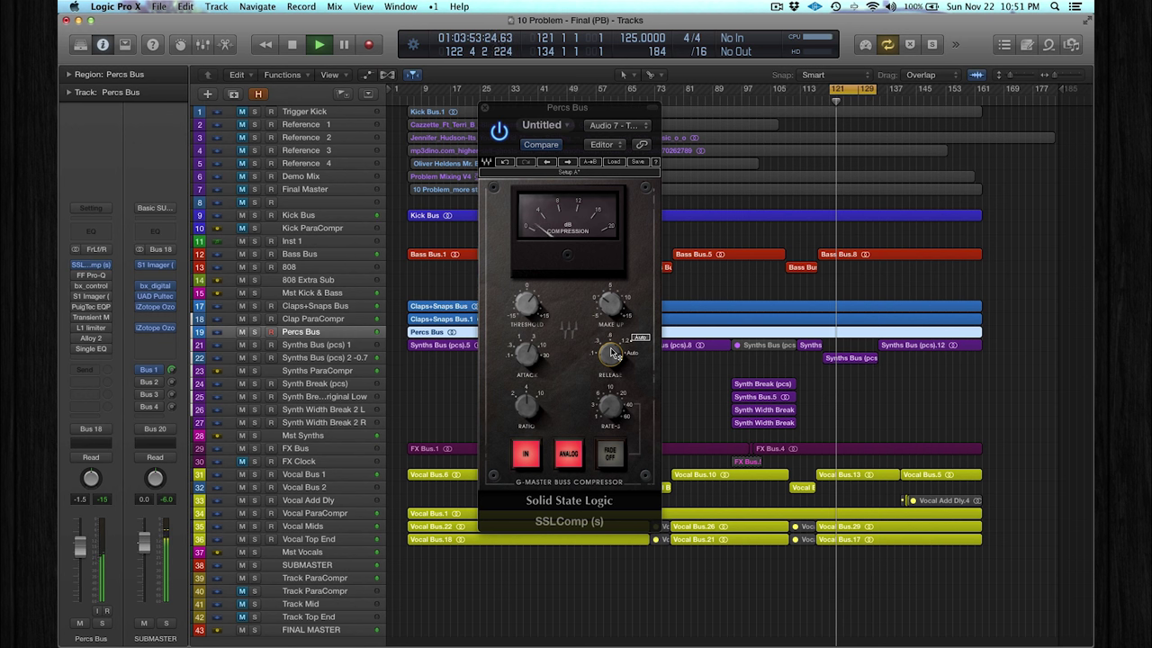
{"action": "left_click", "coordinate": [613, 353]}
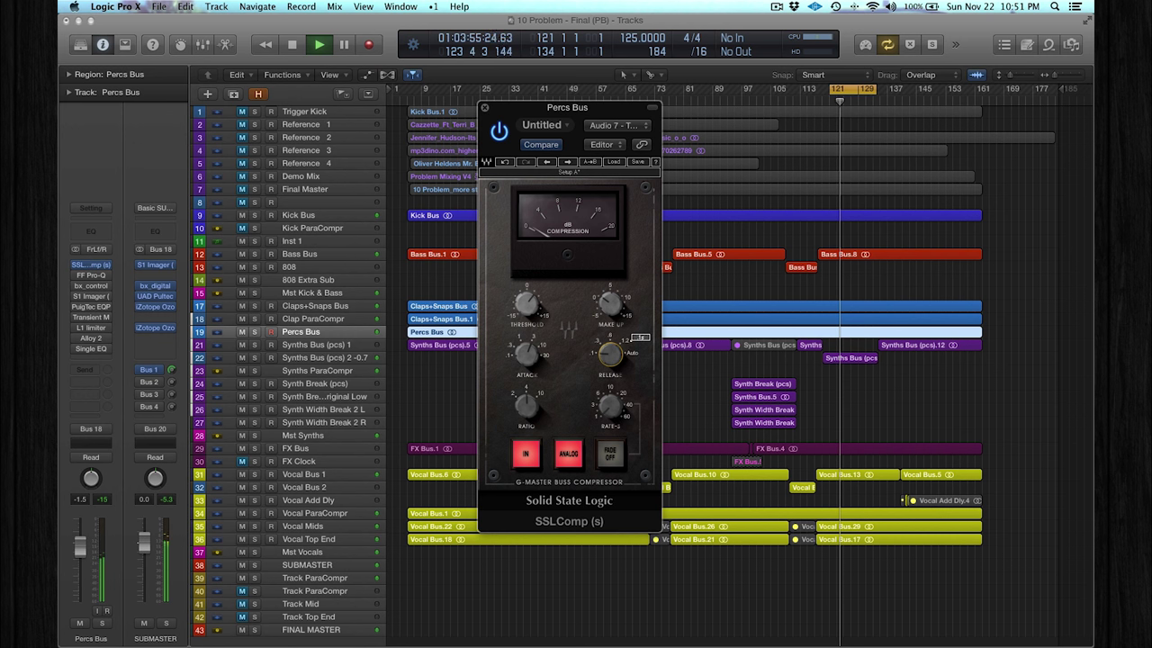
{"action": "left_click_drag", "start_coordinate": [613, 353], "coordinate": [613, 387]}
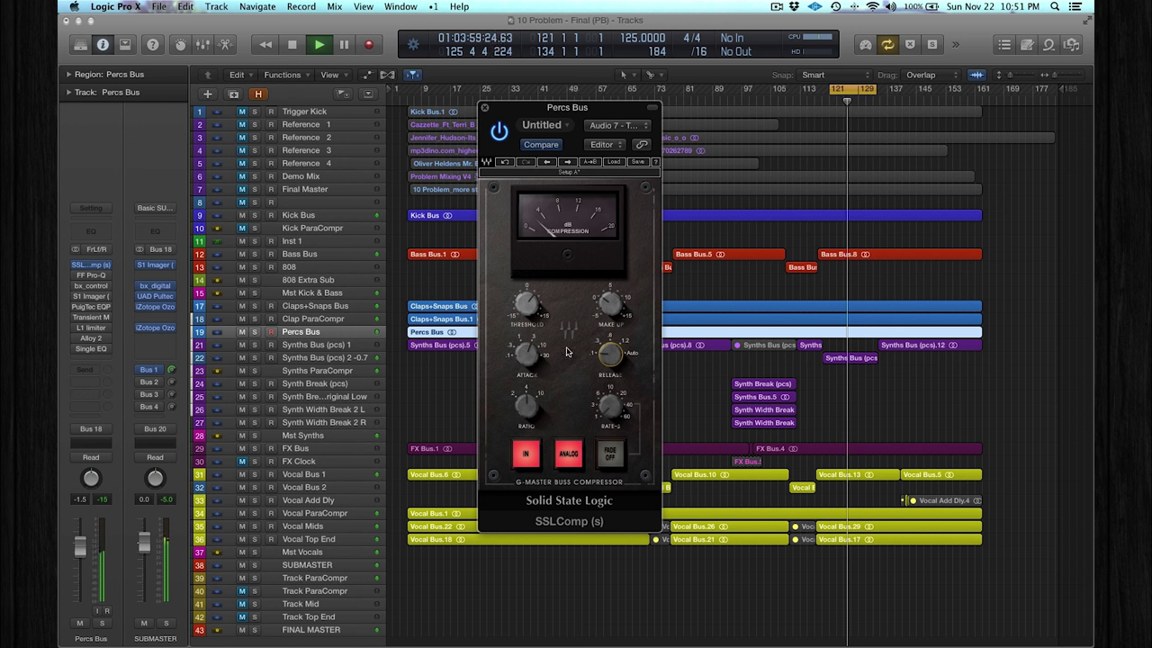
{"action": "mouse_move", "coordinate": [610, 360]}
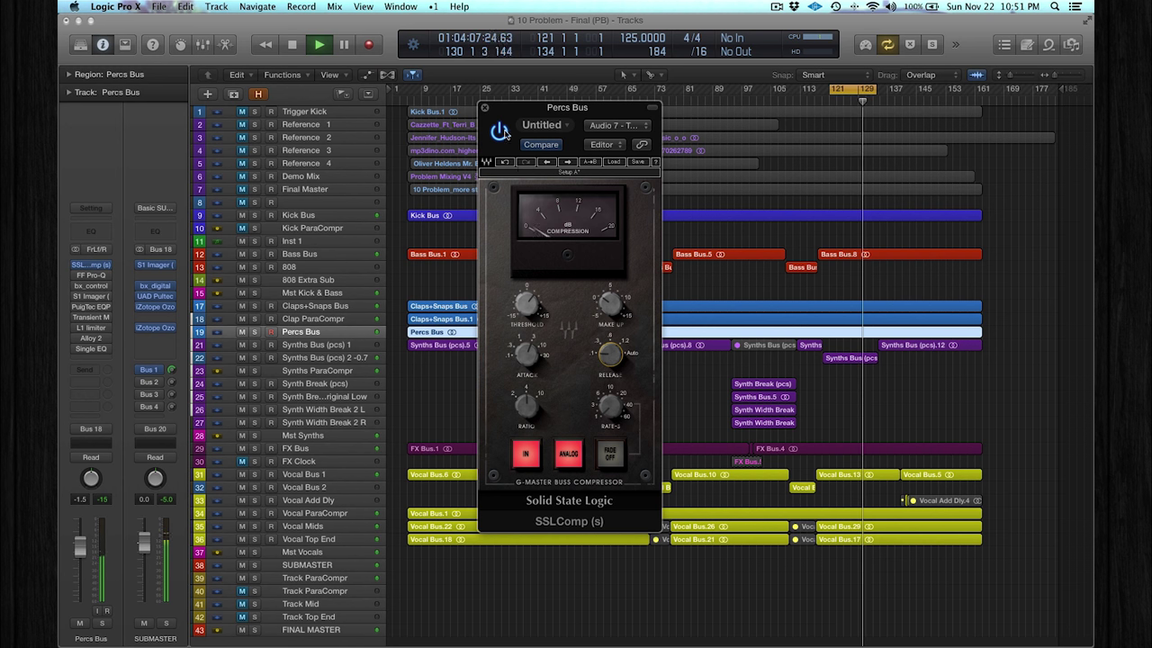
{"action": "key", "text": "space"}
{"action": "left_click", "coordinate": [484, 109]}
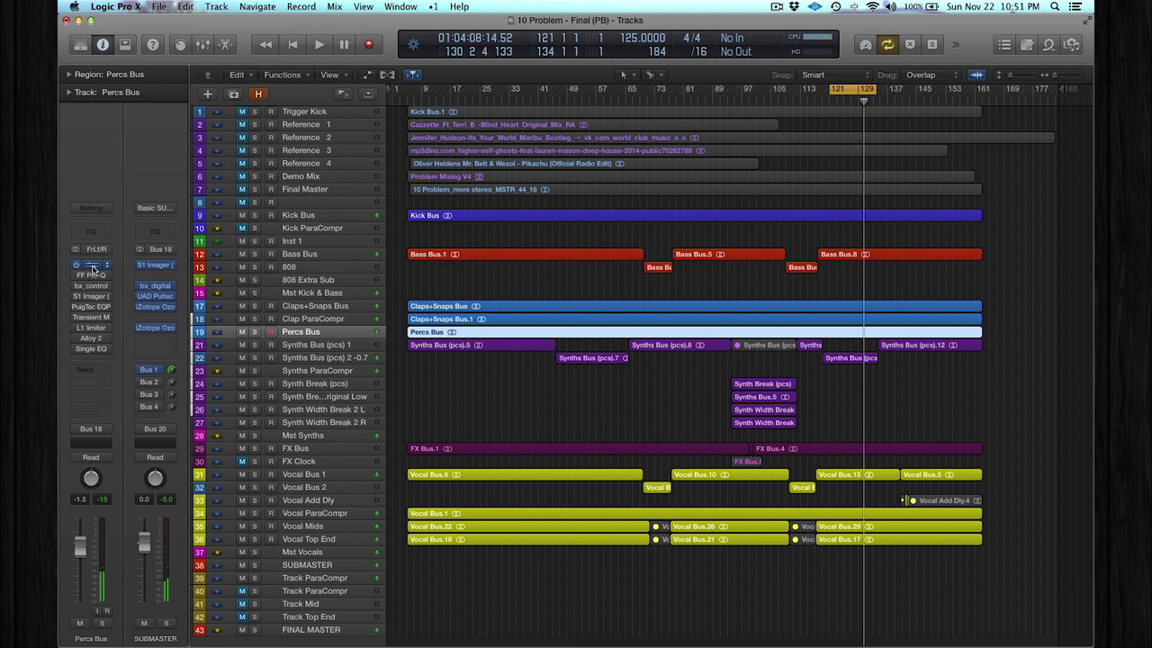
Step: Re-enable the FF Pro-Q and PuigTec EQP1A on Percs Bus, viewing the settings of each and closing it
{"action": "left_click", "coordinate": [92, 275]}
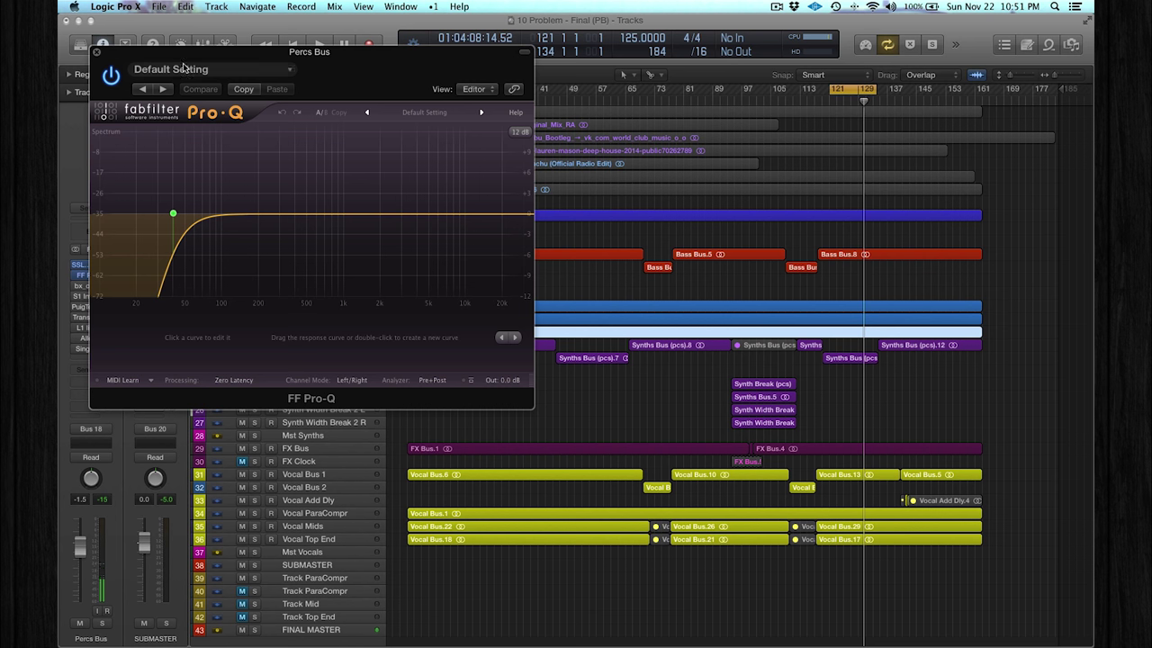
{"action": "left_click", "coordinate": [96, 54]}
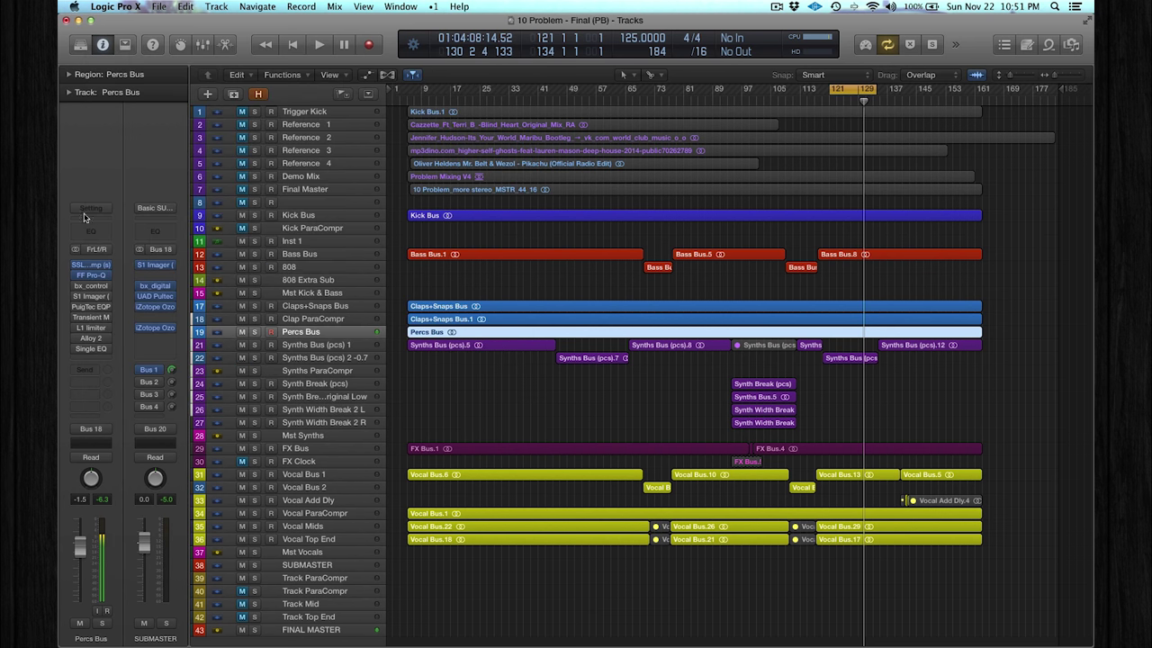
{"action": "left_click", "coordinate": [98, 308]}
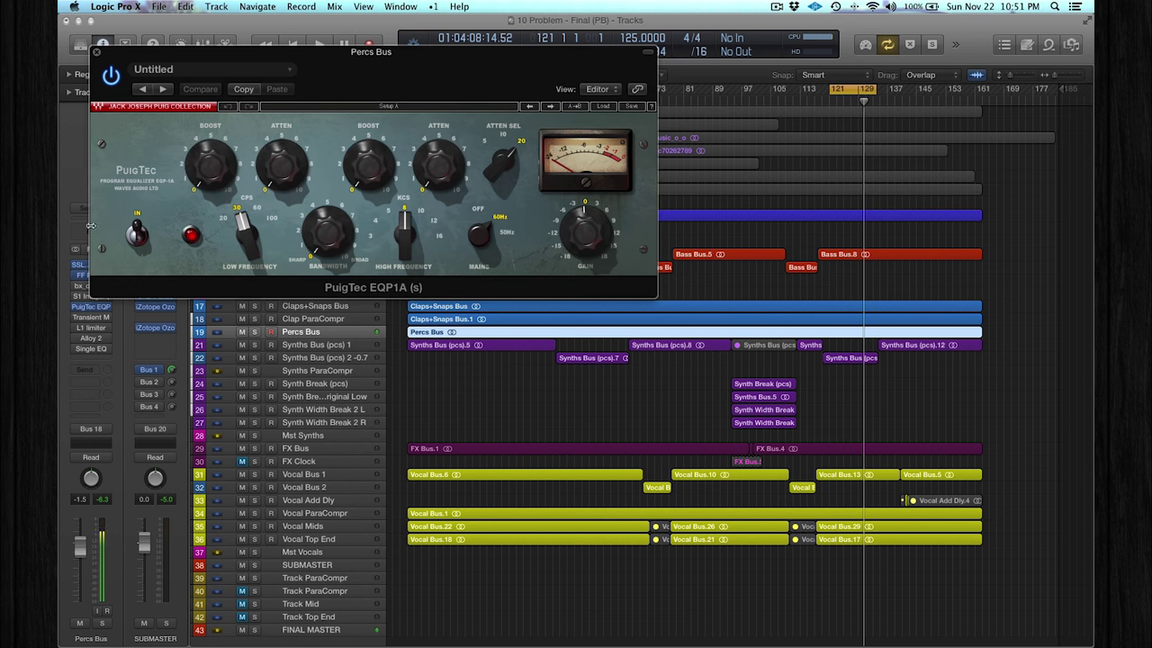
{"action": "left_click", "coordinate": [97, 54]}
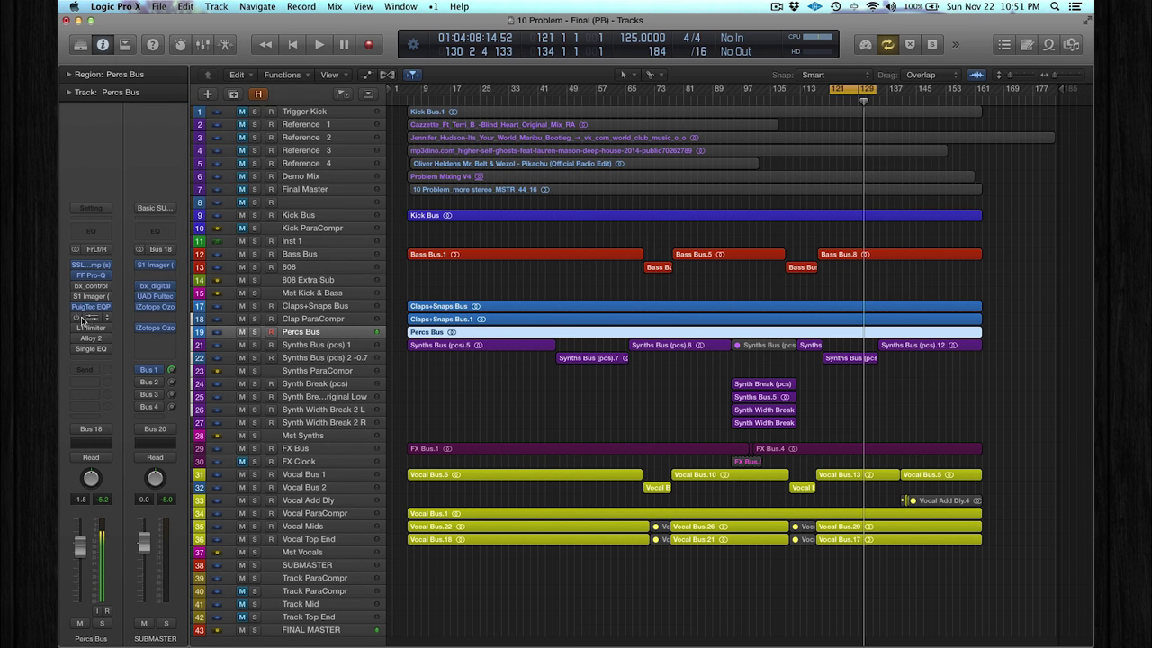
Step: Re-enable Transient Master on Percs Bus, raise the track's fader to +1.2 dB during playback, and compare the effect on and off
{"action": "left_click", "coordinate": [90, 320]}
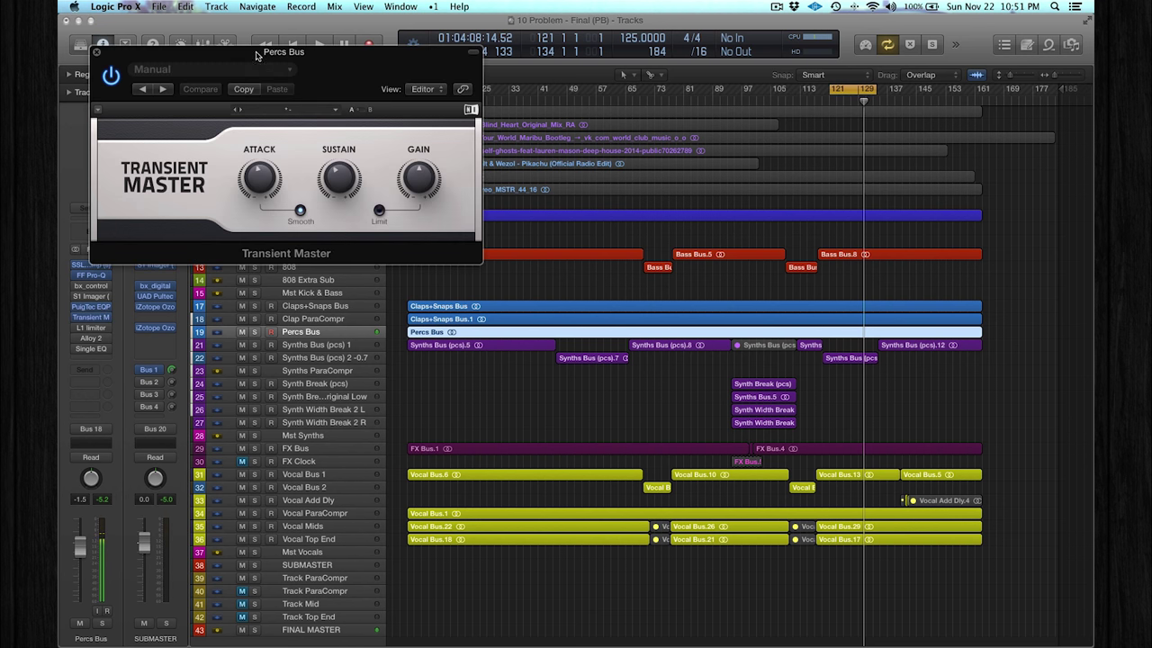
{"action": "left_click_drag", "start_coordinate": [255, 56], "coordinate": [680, 374]}
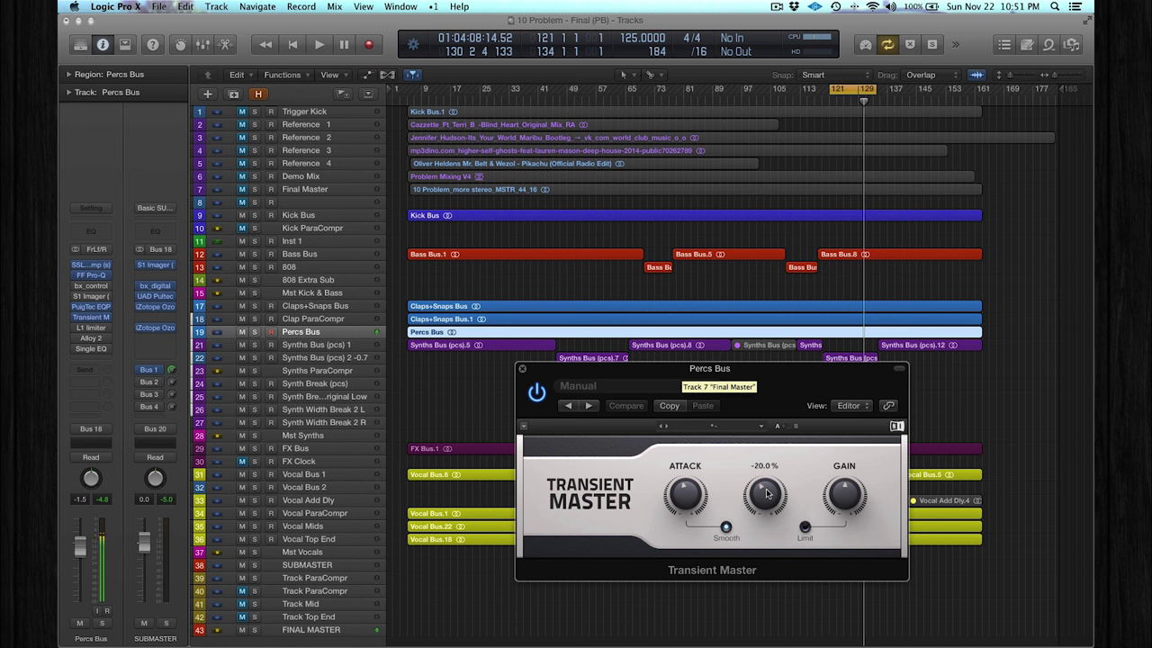
{"action": "key", "text": "space"}
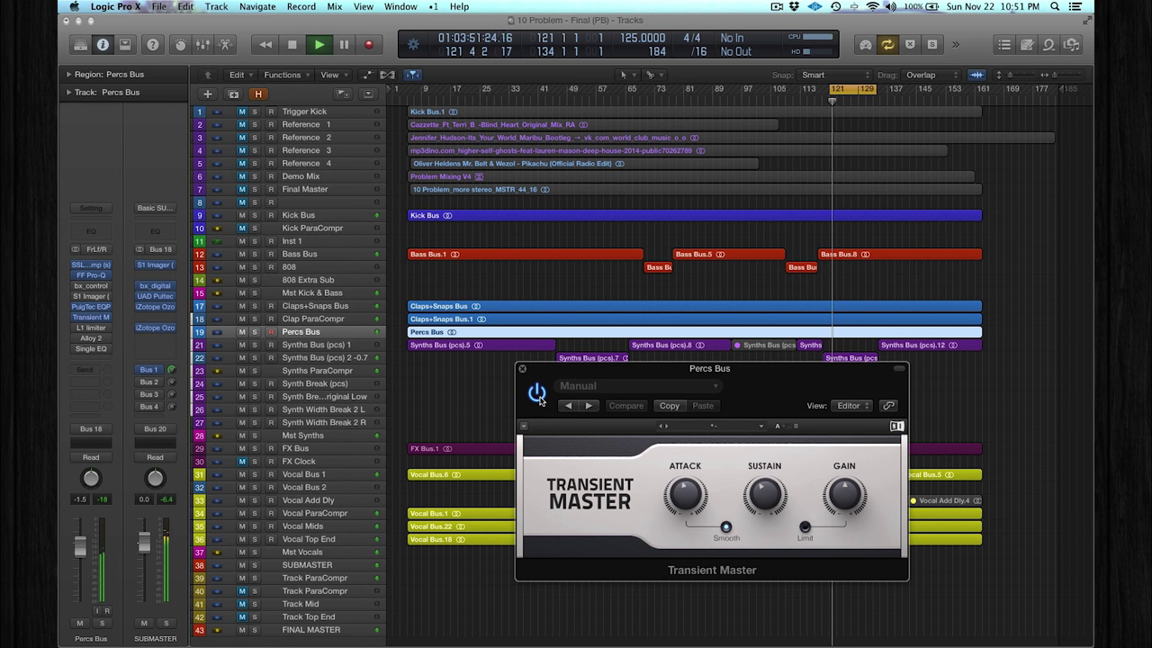
{"action": "left_click_drag", "start_coordinate": [80, 546], "coordinate": [80, 538]}
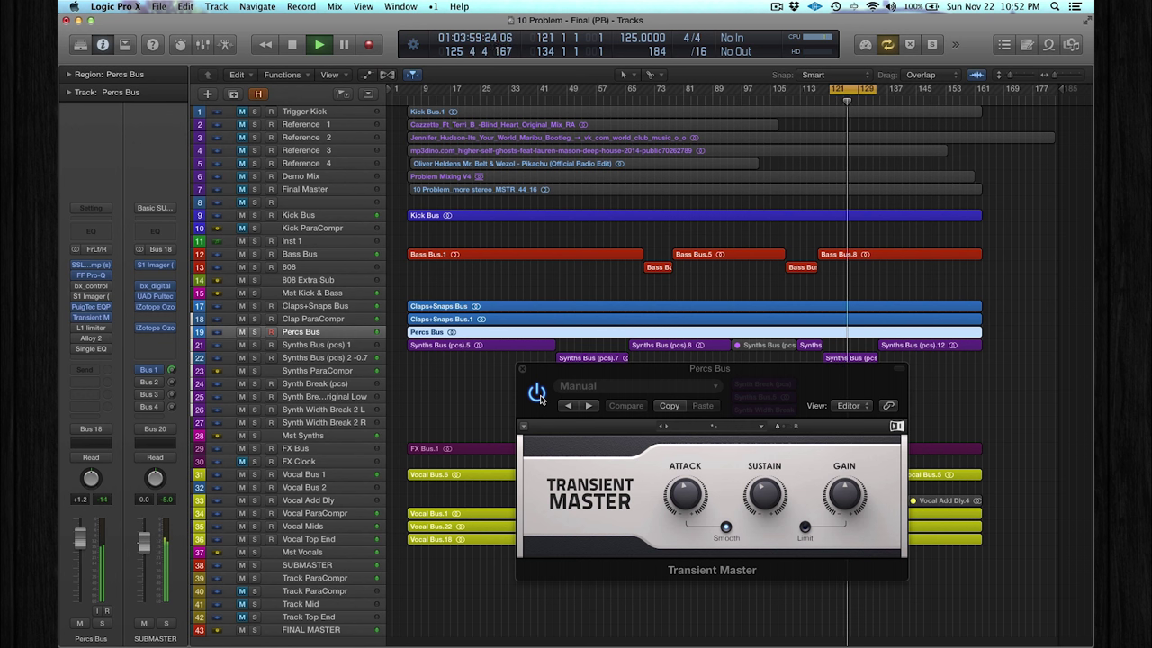
{"action": "left_click", "coordinate": [540, 397]}
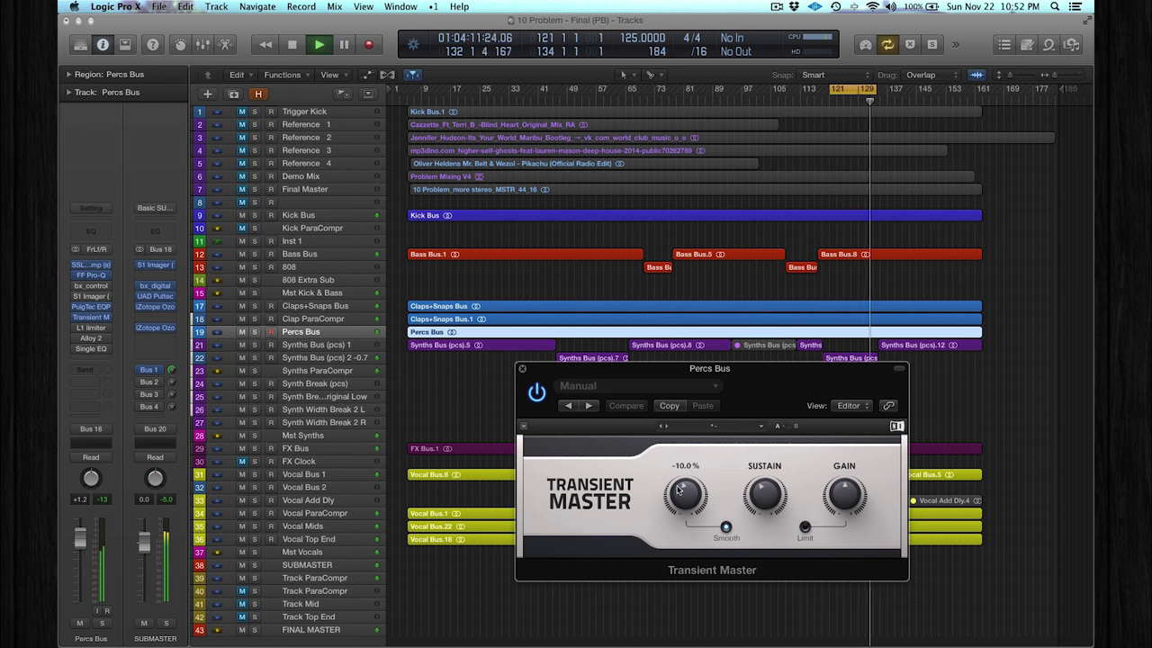
{"action": "mouse_move", "coordinate": [686, 494]}
{"action": "key", "text": "space"}
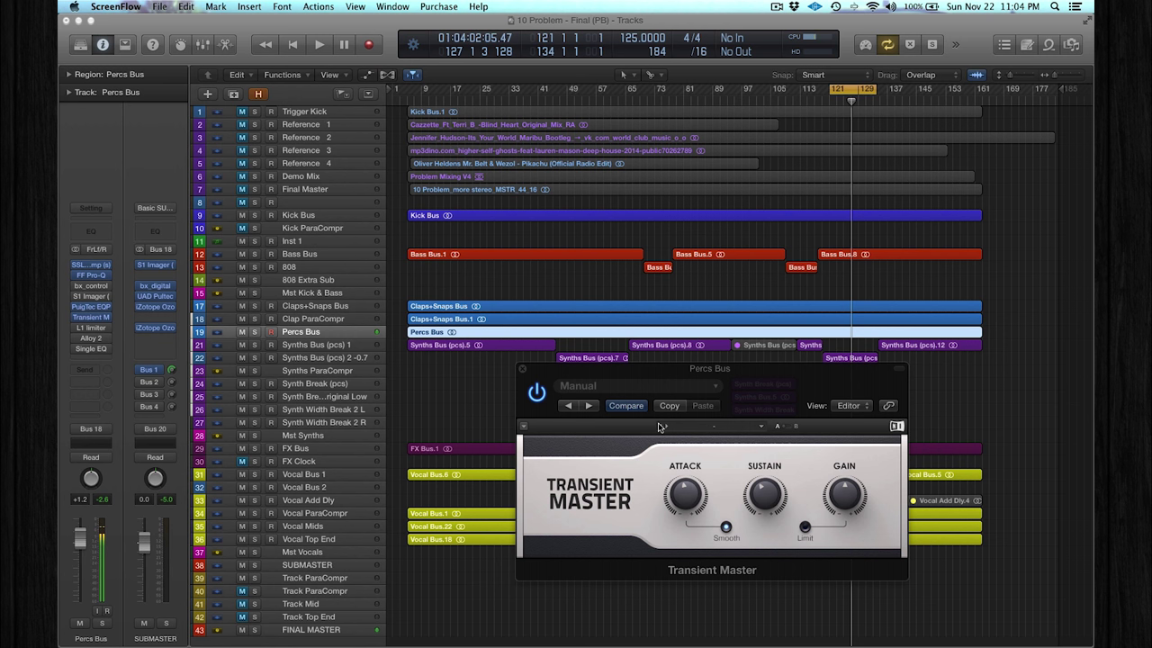
Step: Audition Transient Master's attack up to 51% in the full mix, return it to -8%, and close the plug-in and stop playback
{"action": "left_click", "coordinate": [685, 493]}
{"action": "key", "text": "space"}
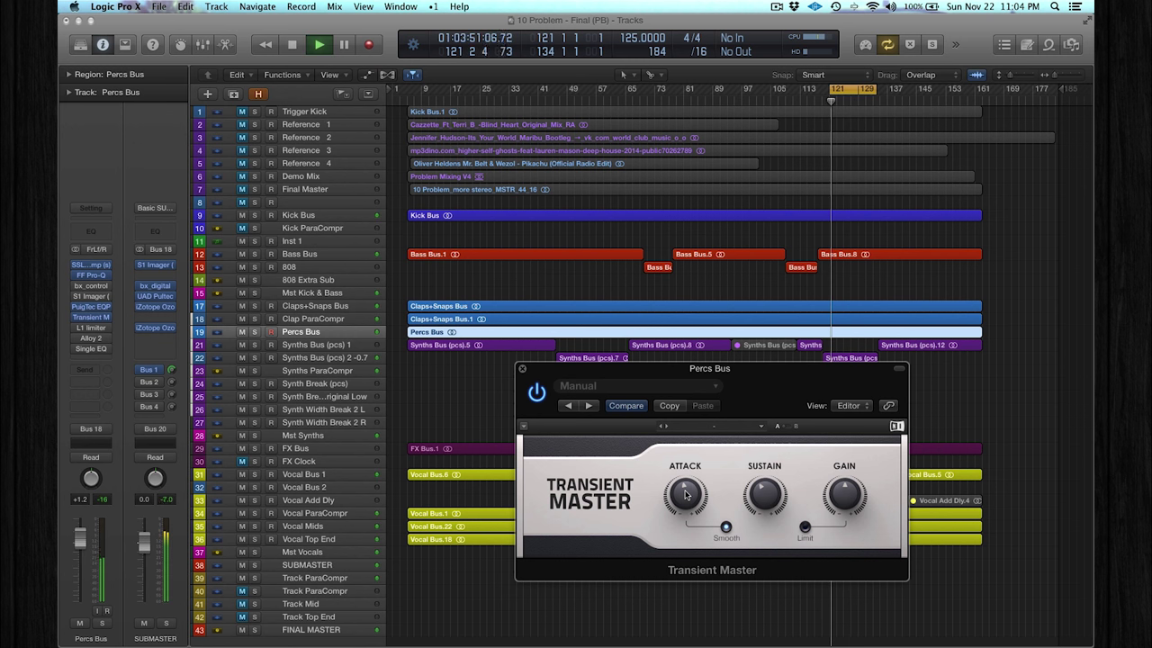
{"action": "left_click_drag", "start_coordinate": [686, 493], "coordinate": [686, 463]}
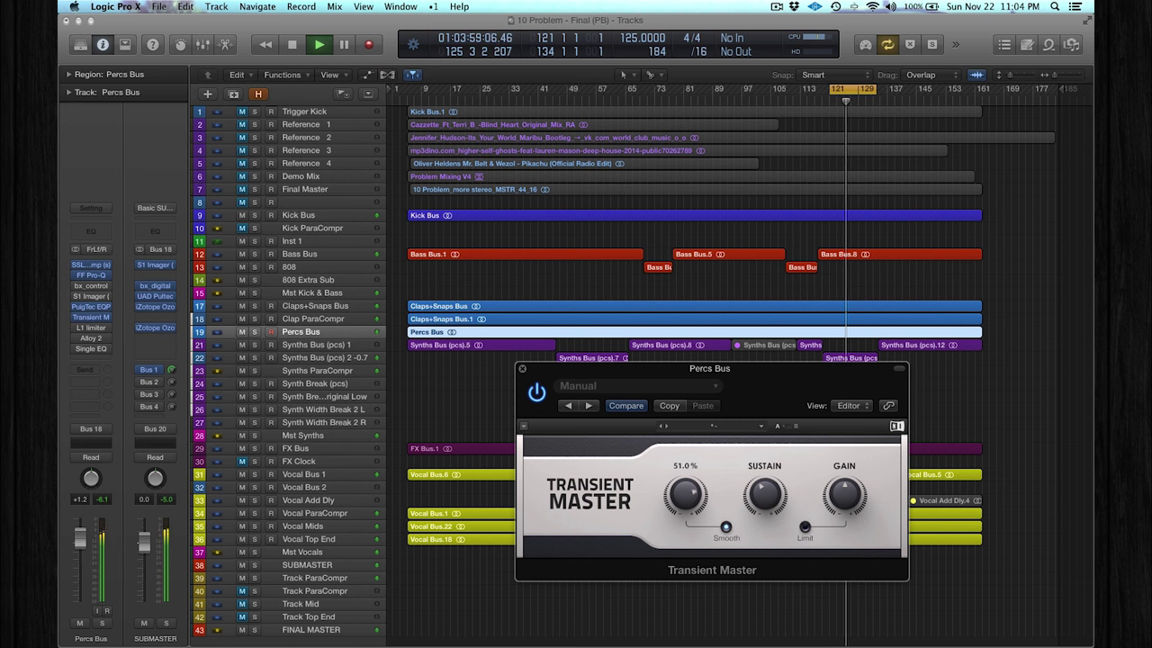
{"action": "left_click_drag", "start_coordinate": [686, 462], "coordinate": [686, 518]}
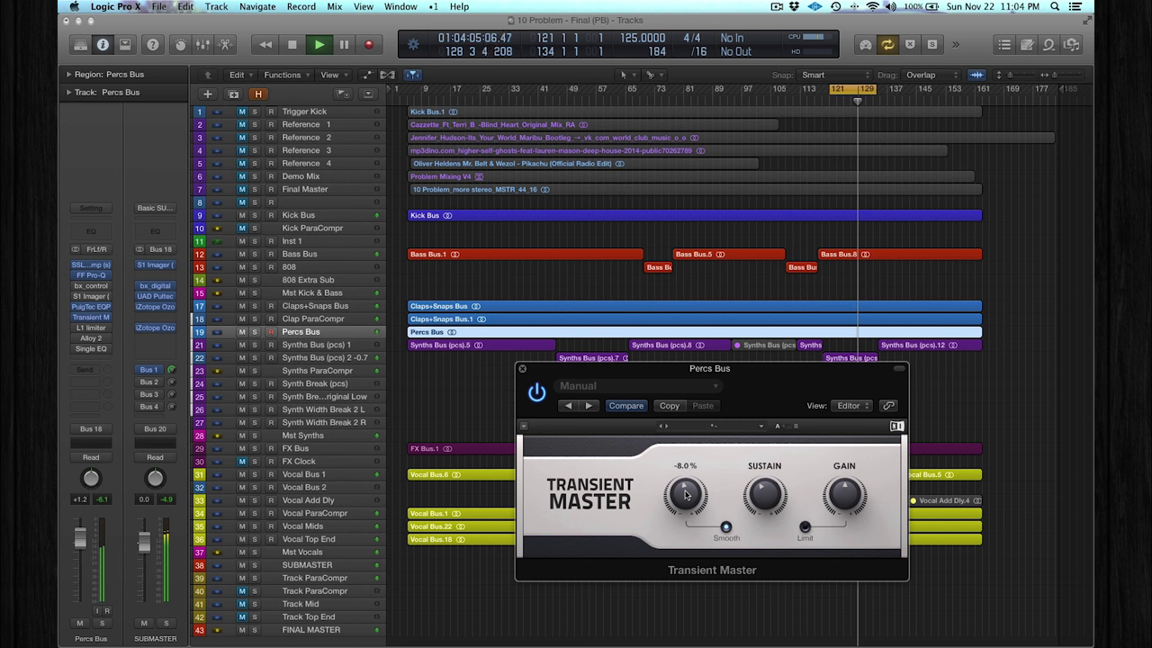
{"action": "left_click", "coordinate": [536, 392]}
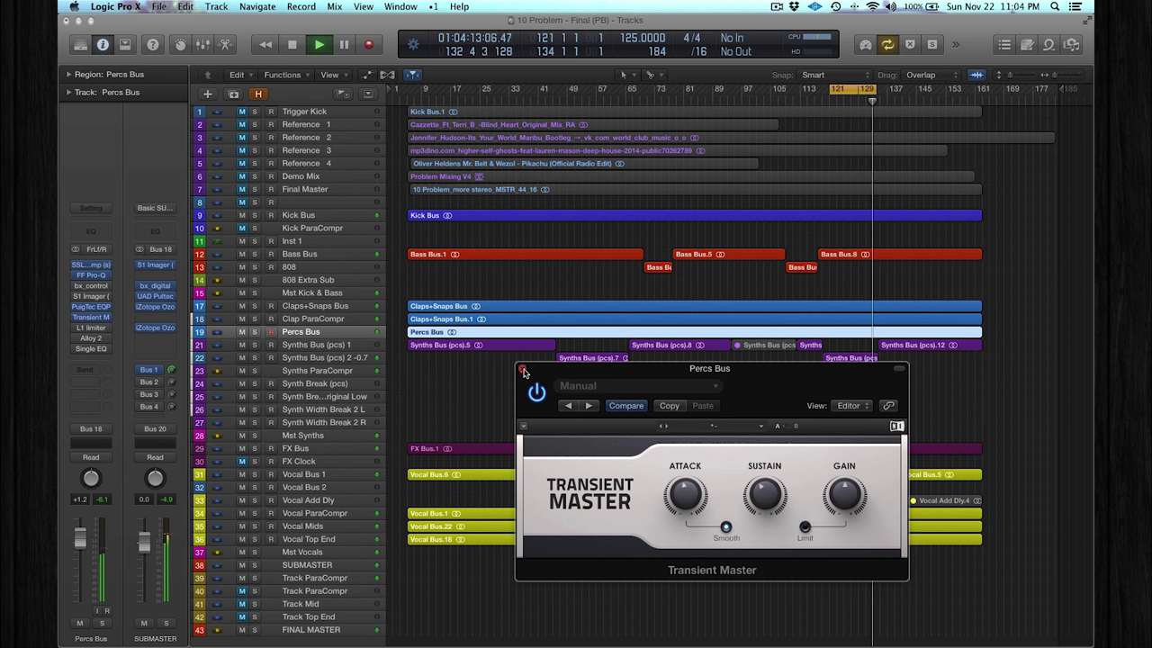
{"action": "left_click", "coordinate": [522, 368]}
{"action": "key", "text": "space"}
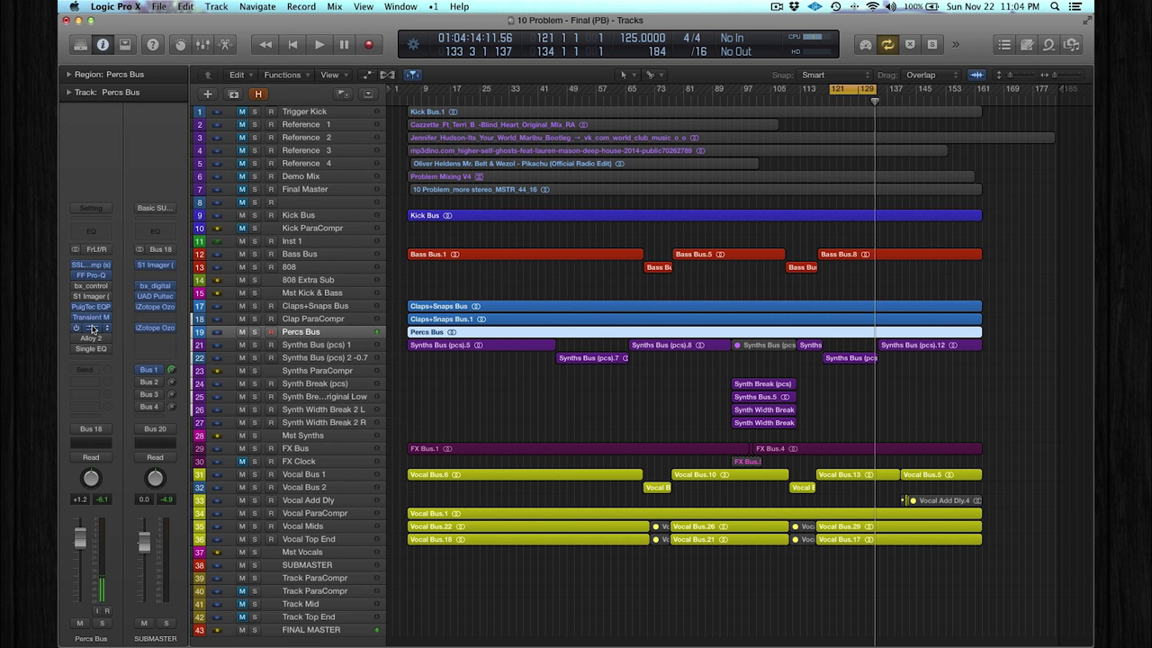
Step: Open the L1 limiter on Percs Bus, check its gain reduction while the full mix plays, and close it
{"action": "left_click", "coordinate": [92, 329]}
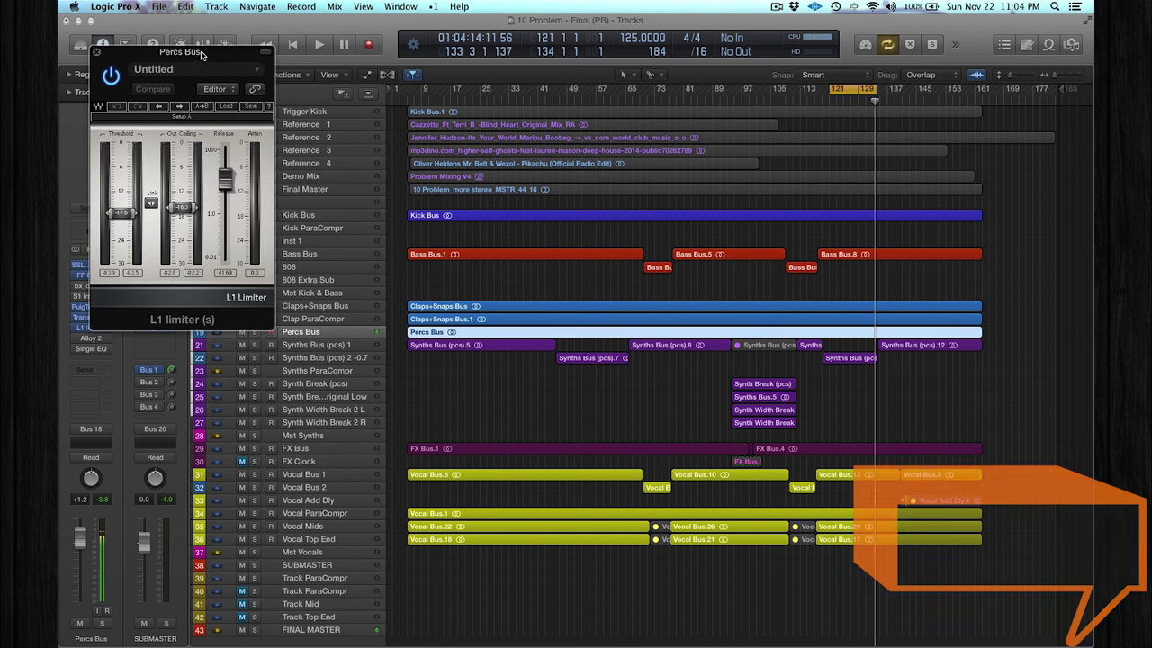
{"action": "left_click_drag", "start_coordinate": [202, 55], "coordinate": [531, 136]}
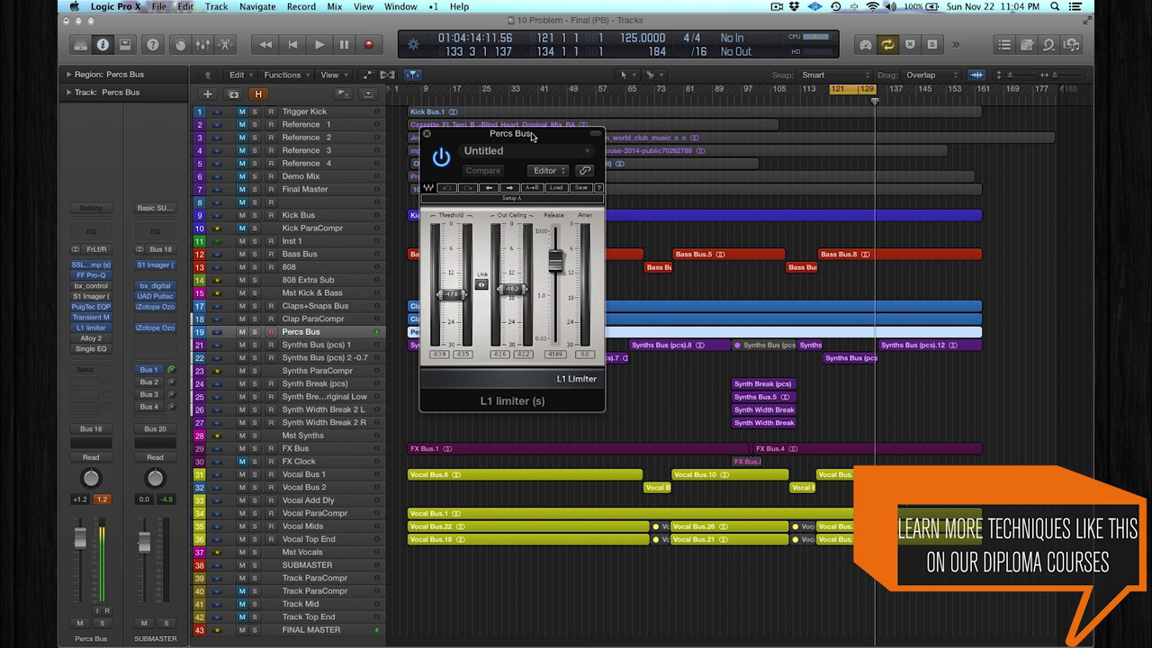
{"action": "key", "text": "space"}
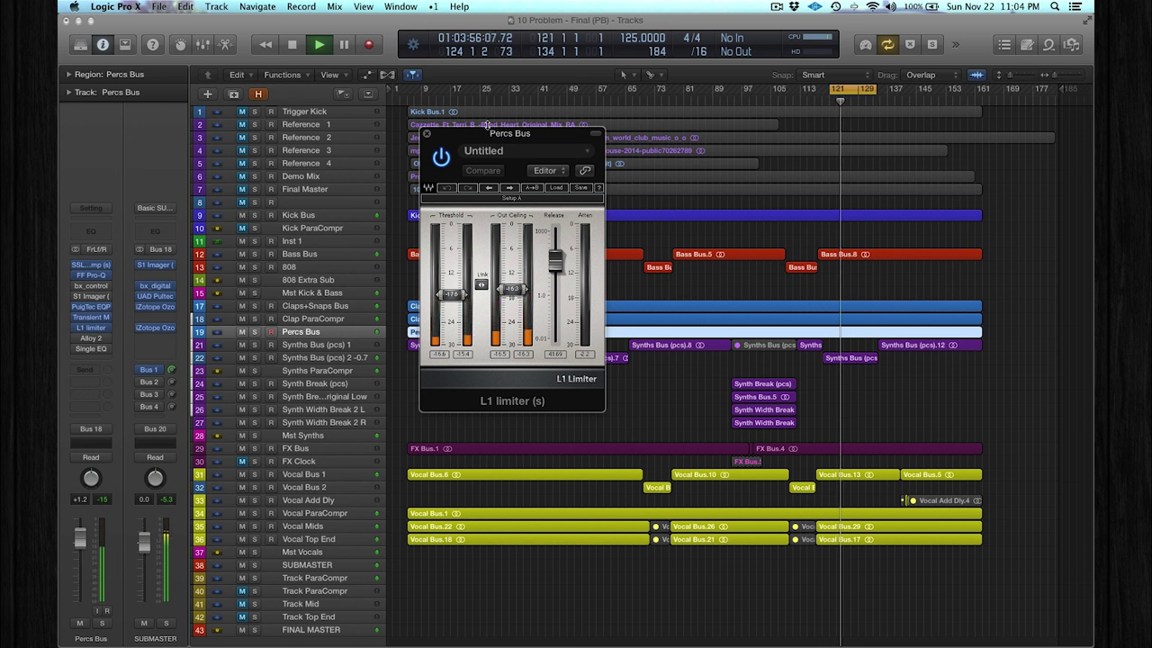
{"action": "left_click", "coordinate": [426, 133]}
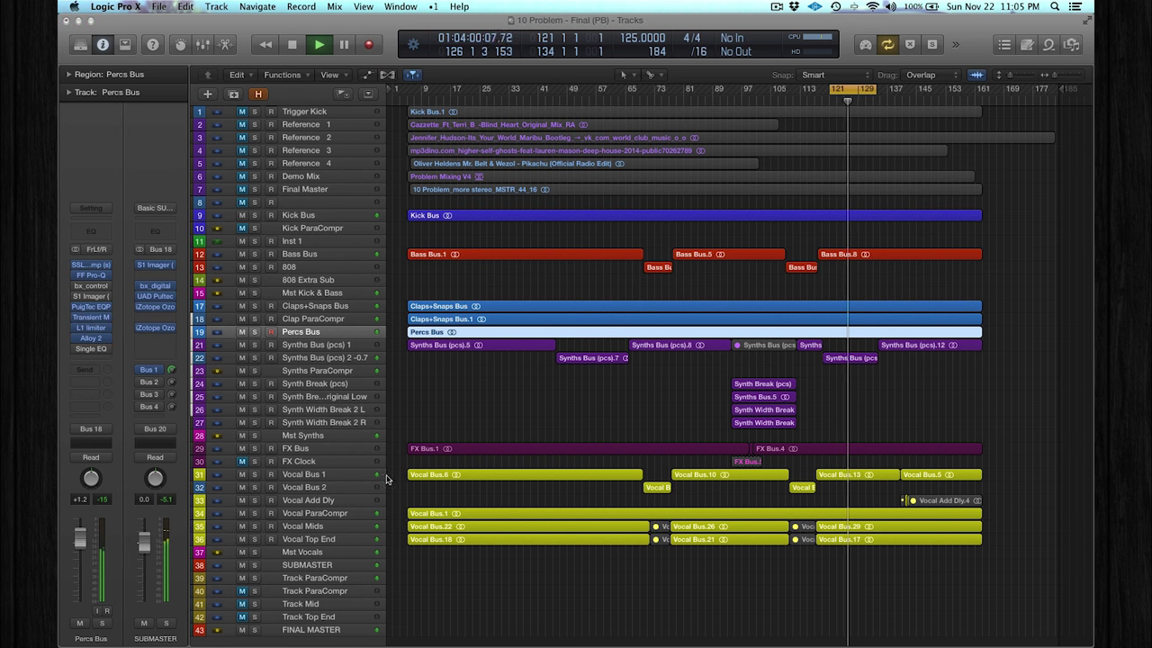
Step: Re-enable Alloy 2 on Percs Bus, stop playback, view its Equalizer and De-Esser modules, and close the plug-in
{"action": "left_click_drag", "start_coordinate": [507, 646], "coordinate": [616, 86]}
{"action": "key", "text": "space"}
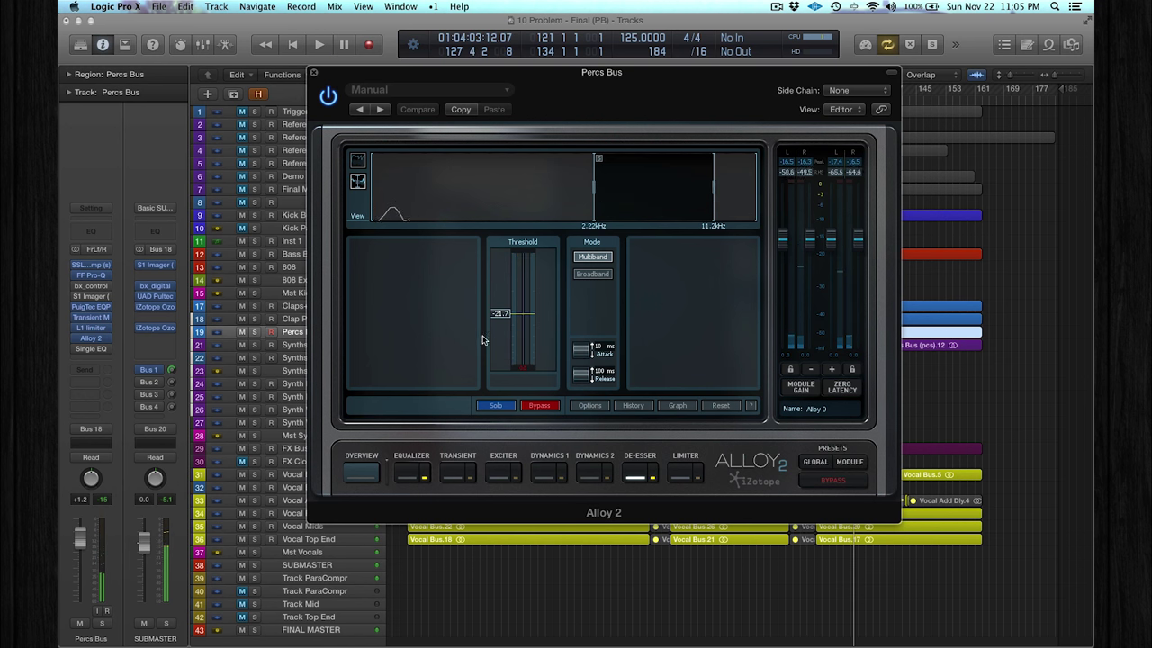
{"action": "left_click", "coordinate": [407, 473]}
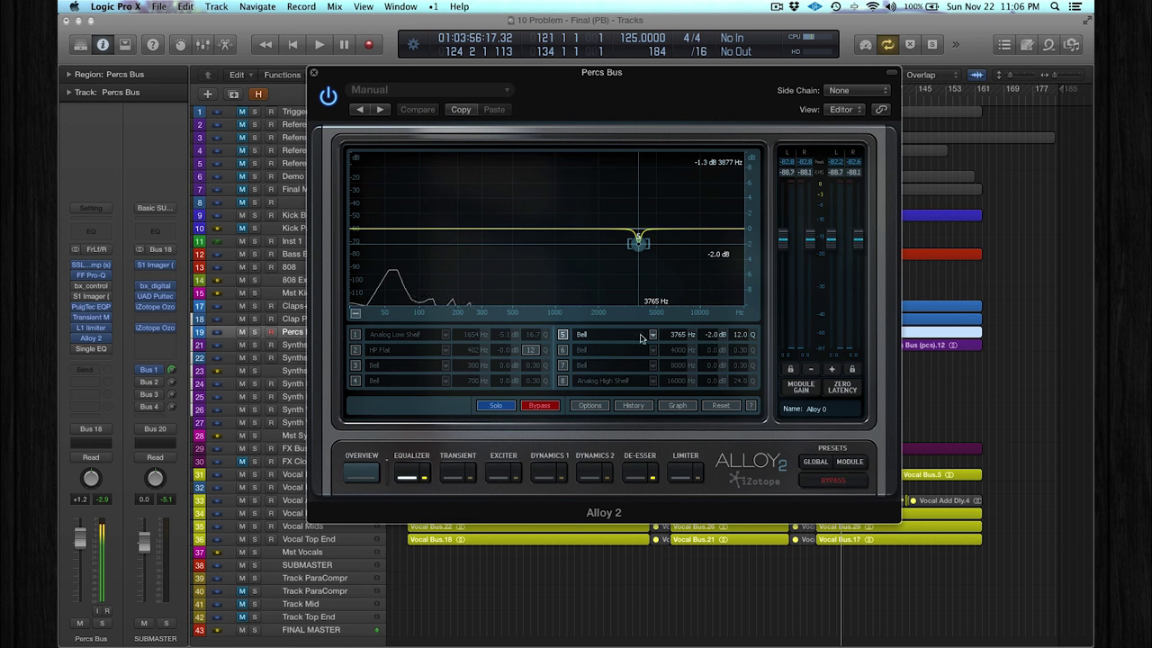
{"action": "left_click", "coordinate": [639, 473]}
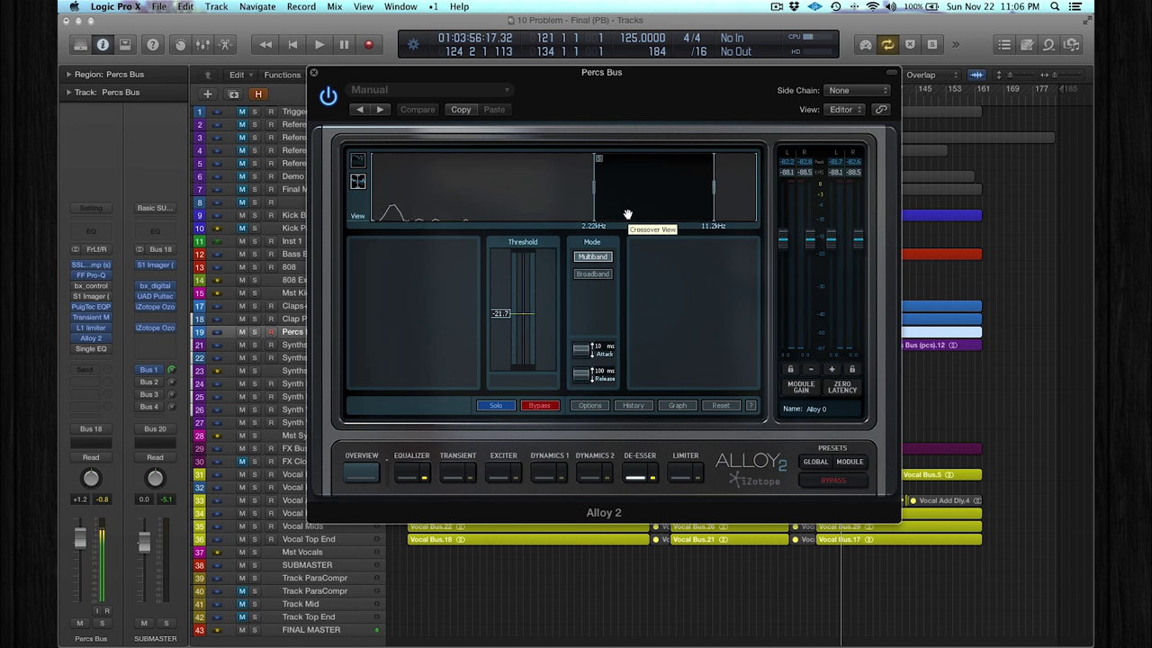
{"action": "left_click", "coordinate": [313, 72]}
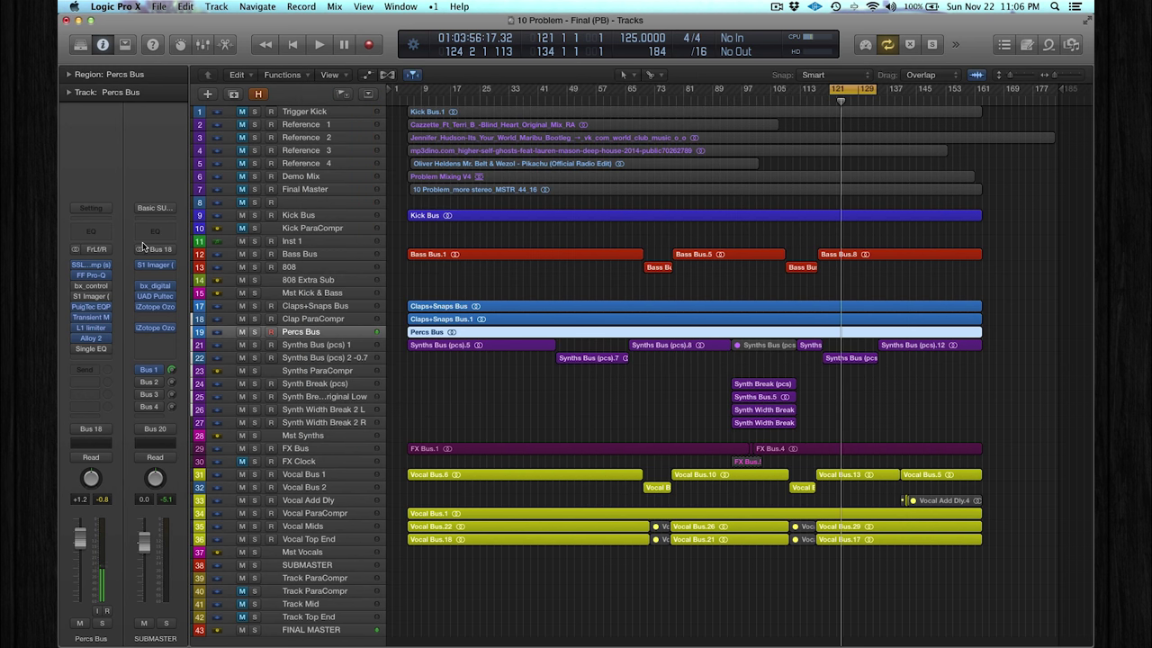
Step: Re-enable the Single EQ on Percs Bus and open its settings
{"action": "left_click", "coordinate": [90, 350]}
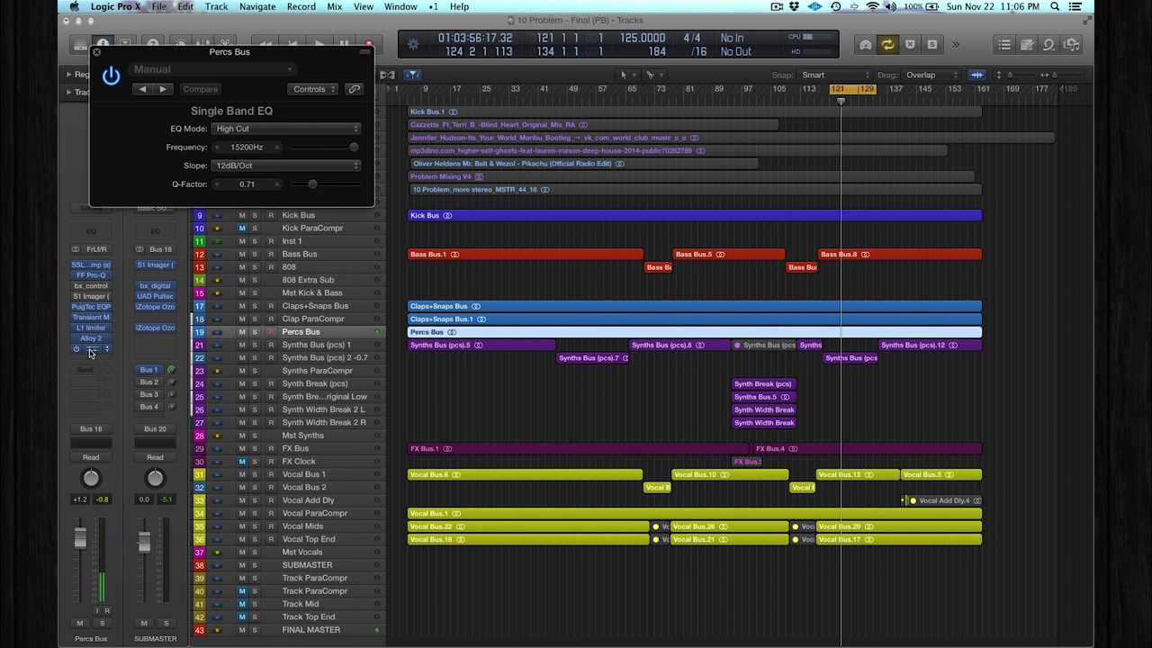